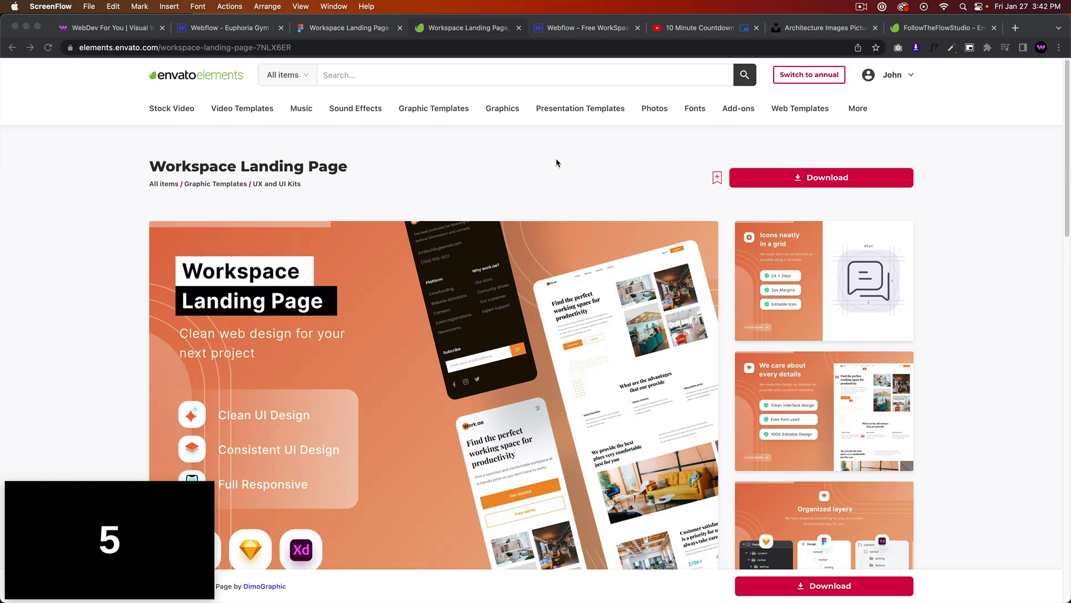
# Step: Look over the Workspace Landing Page item, and open the WebDev For You profile on Webflow from the WebDev For You website
pyautogui.scroll(-3, 581, 196)
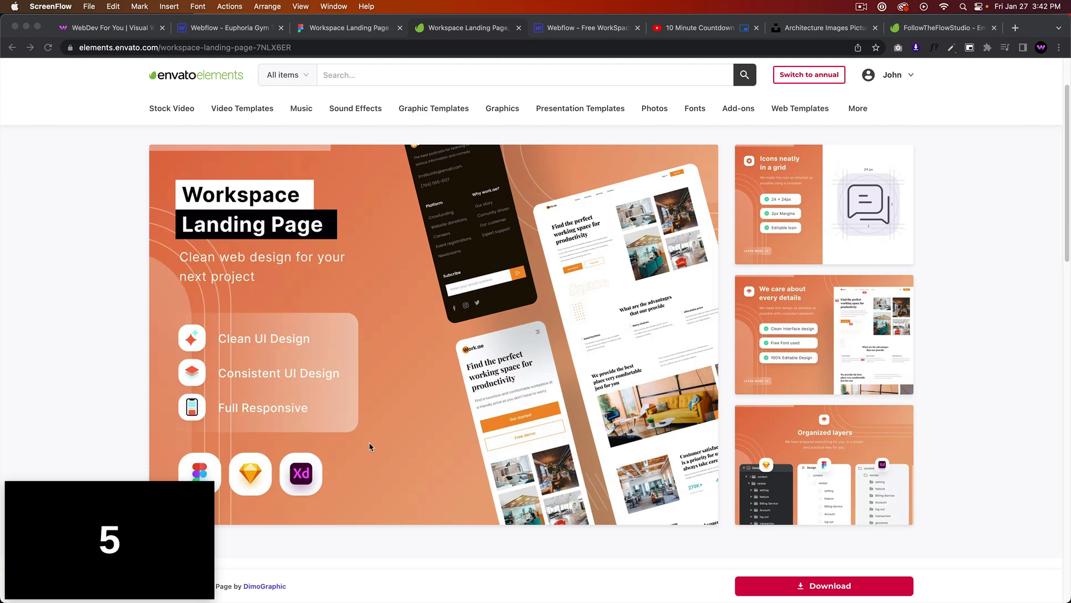
pyautogui.moveTo(184, 555)
pyautogui.click(118, 31)
pyautogui.click(502, 125)
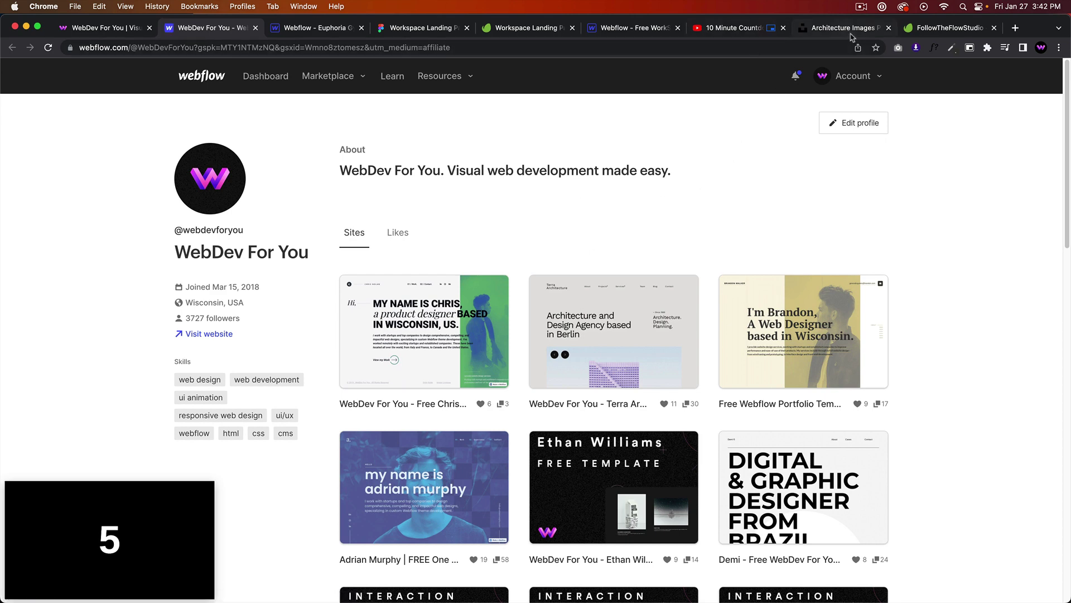
# Step: Check the blank Webflow project, the Workspace Landing Page file in Figma and the template's description on Envato Elements
pyautogui.click(625, 30)
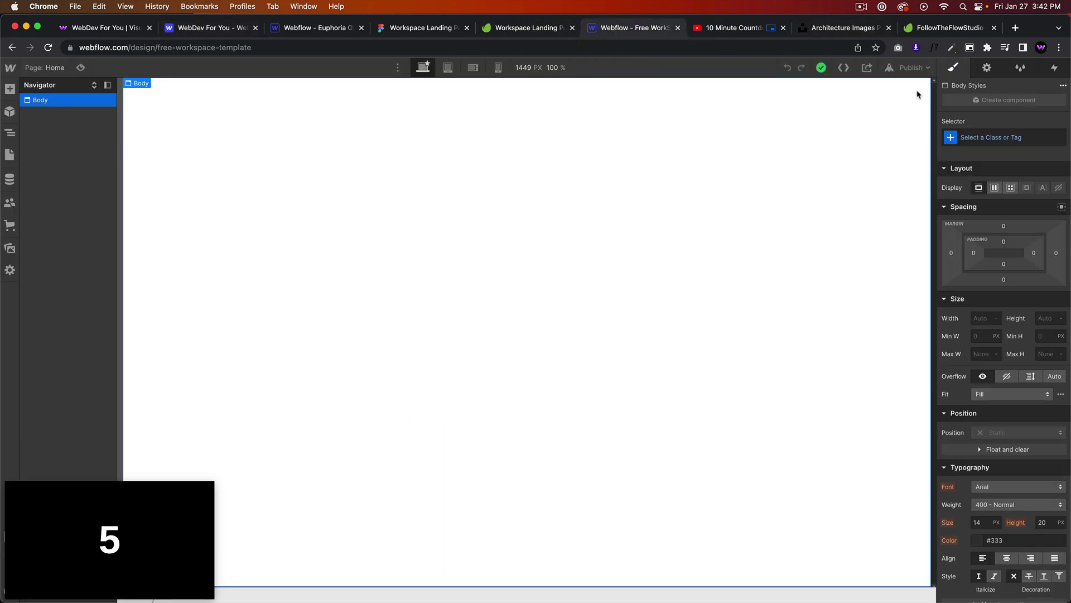
pyautogui.click(427, 30)
pyautogui.scroll(-1, 514, 258)
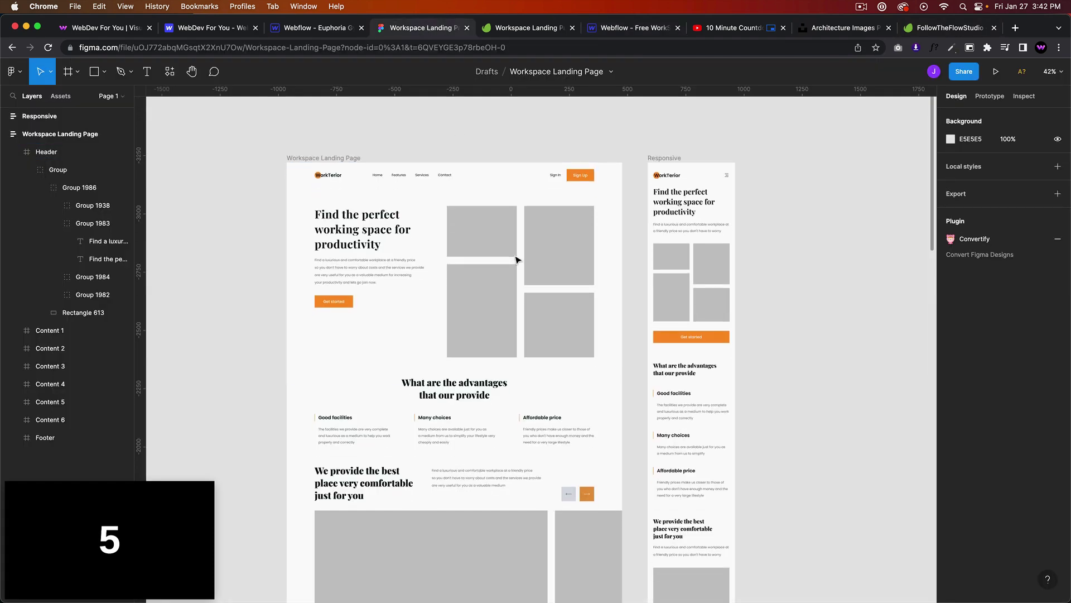
pyautogui.click(528, 29)
pyautogui.scroll(-10, 442, 265)
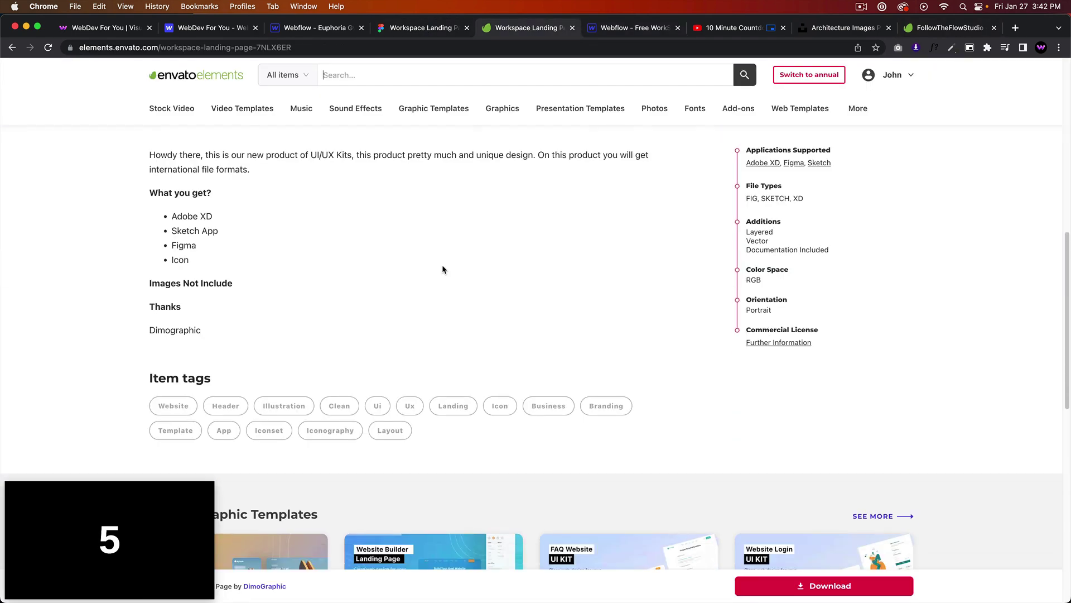
pyautogui.doubleClick(153, 330)
pyautogui.scroll(10, 358, 290)
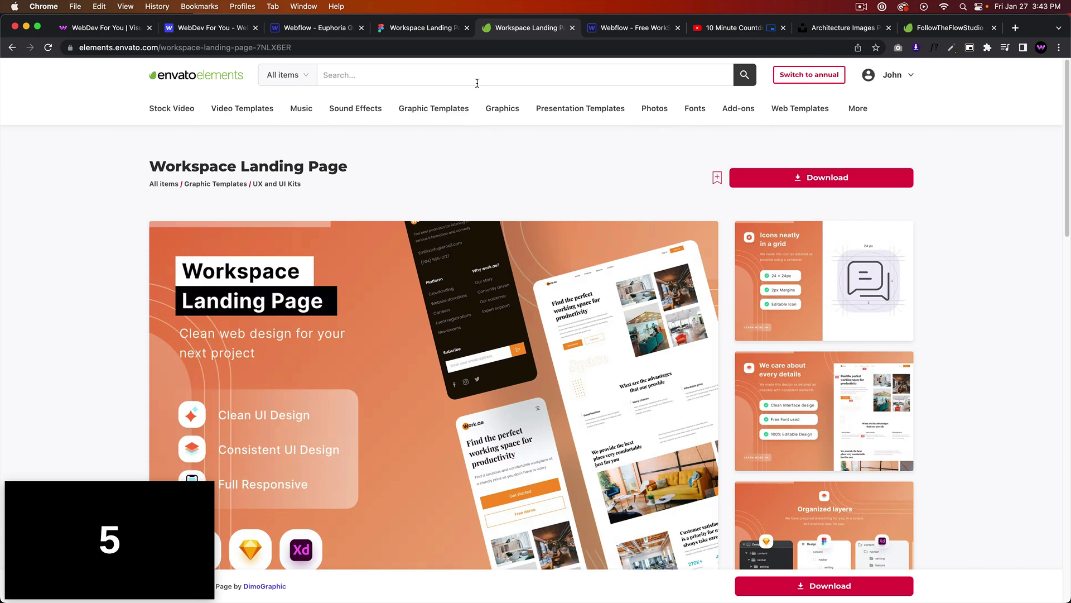
# Step: Examine the desktop Workspace Landing Page design in Figma section by section, from the header to the footer
pyautogui.click(420, 35)
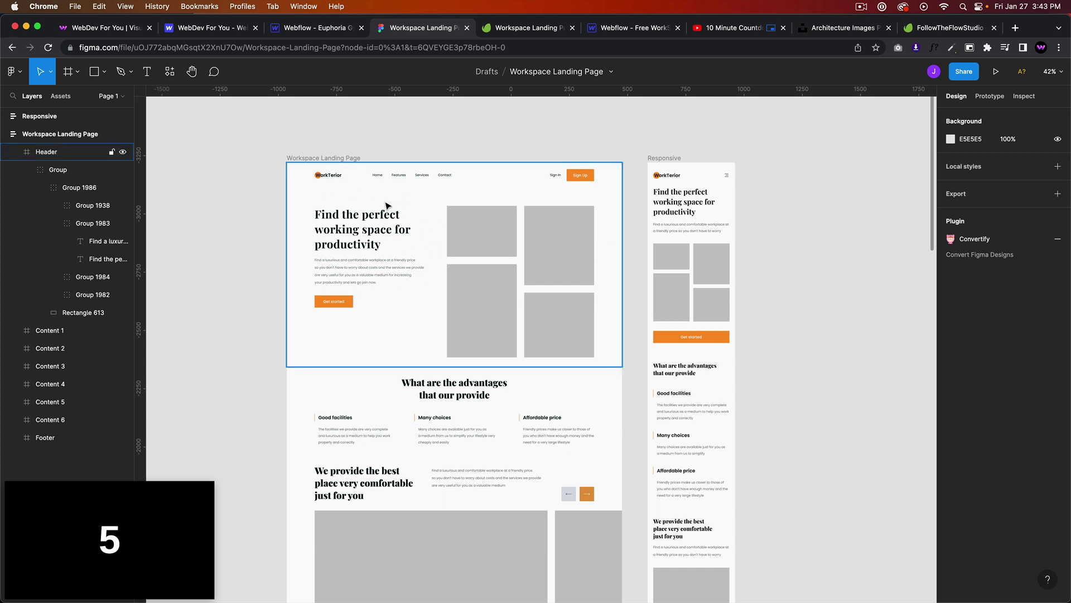
pyautogui.click(353, 242)
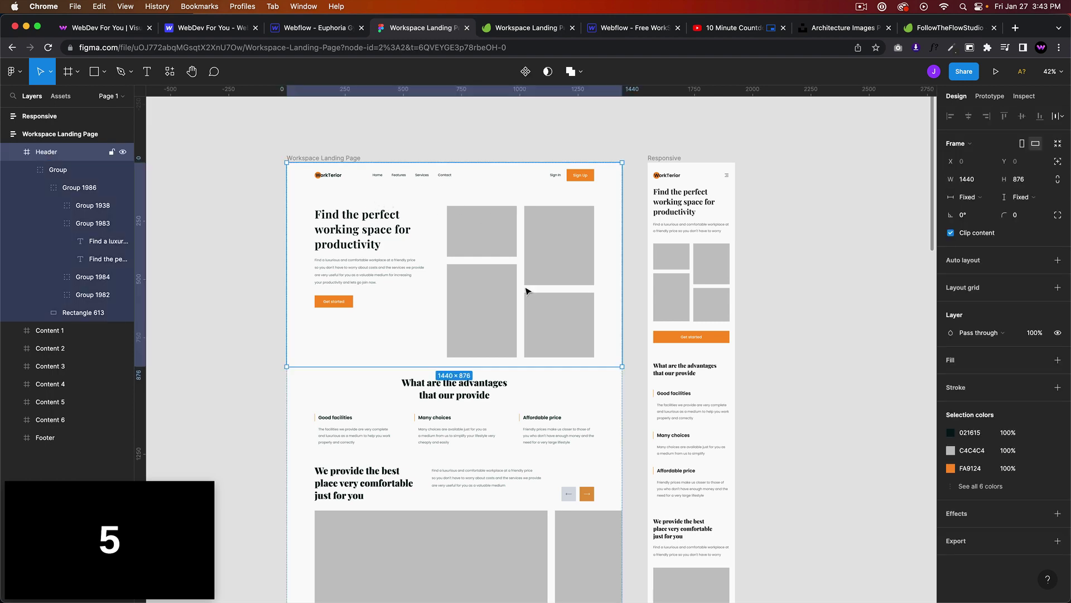
pyautogui.scroll(1, 328, 213)
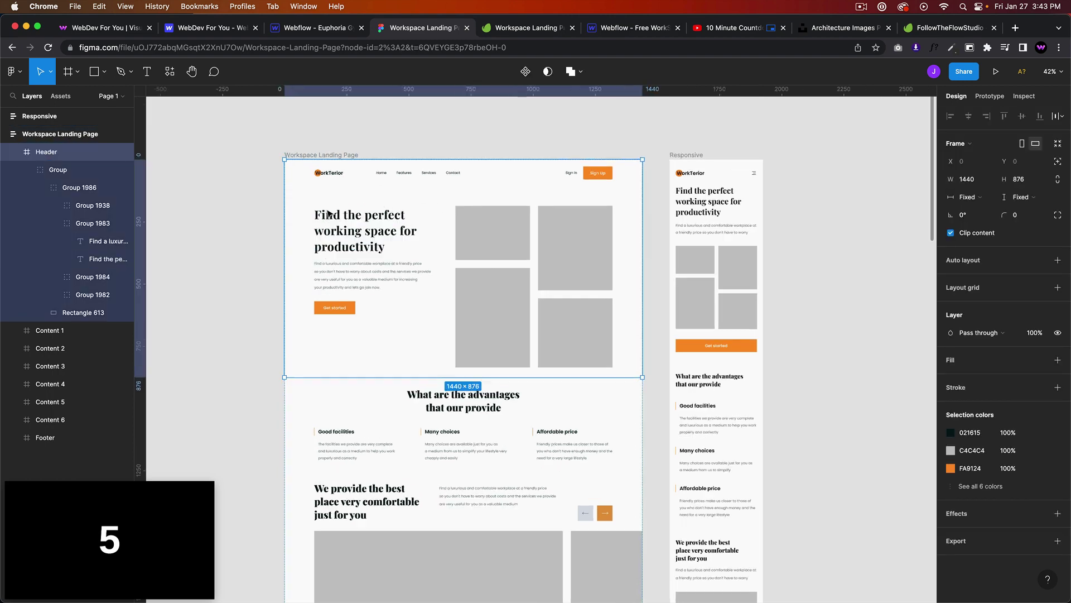
pyautogui.scroll(2, 328, 214)
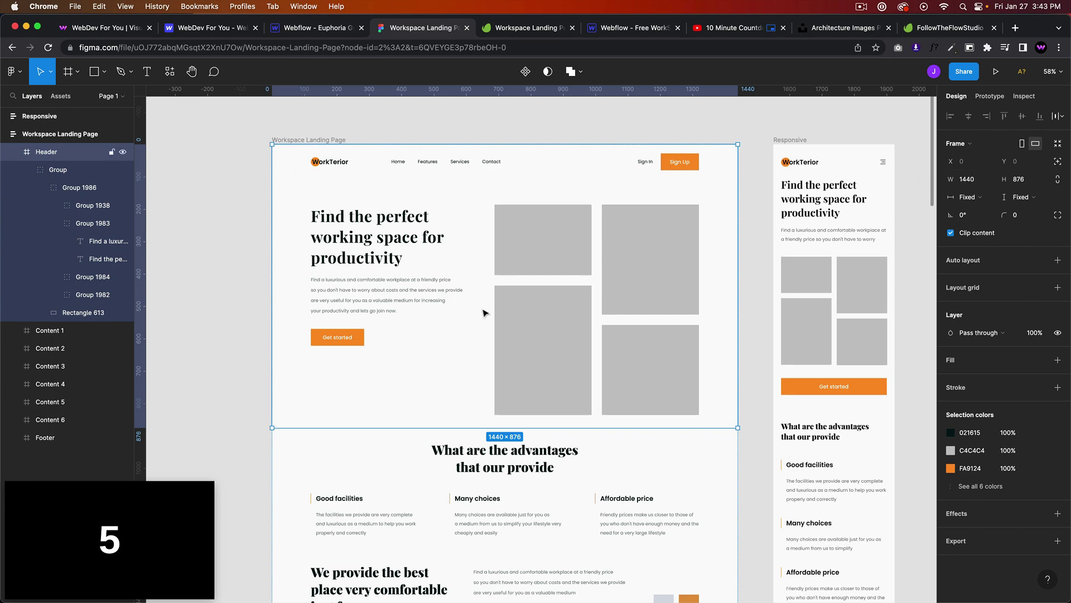
pyautogui.scroll(-5, 488, 312)
pyautogui.scroll(1, 558, 290)
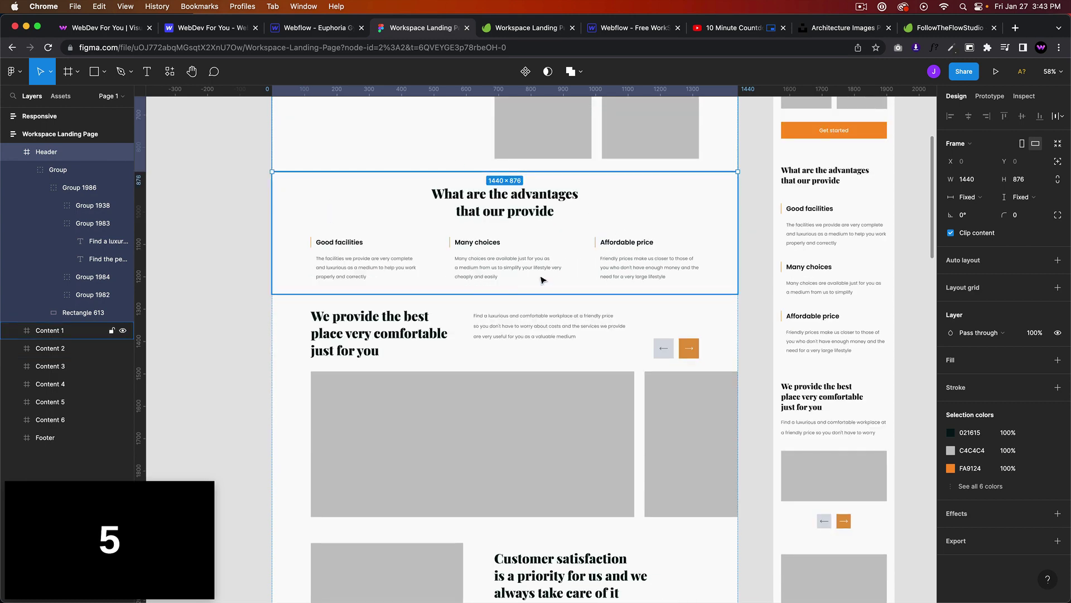
pyautogui.scroll(-2, 503, 277)
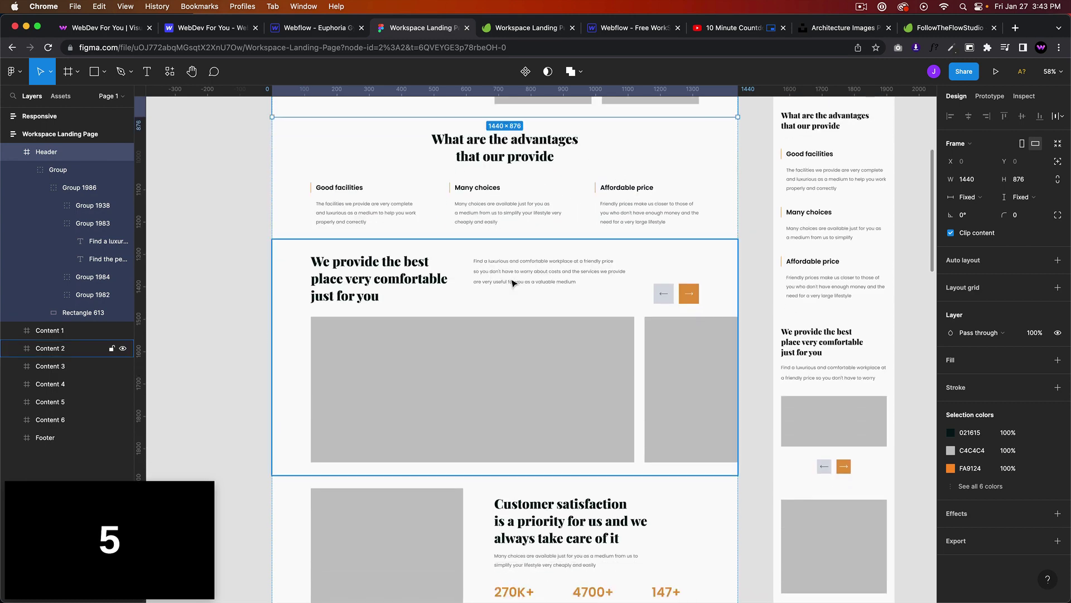
pyautogui.scroll(-5, 495, 381)
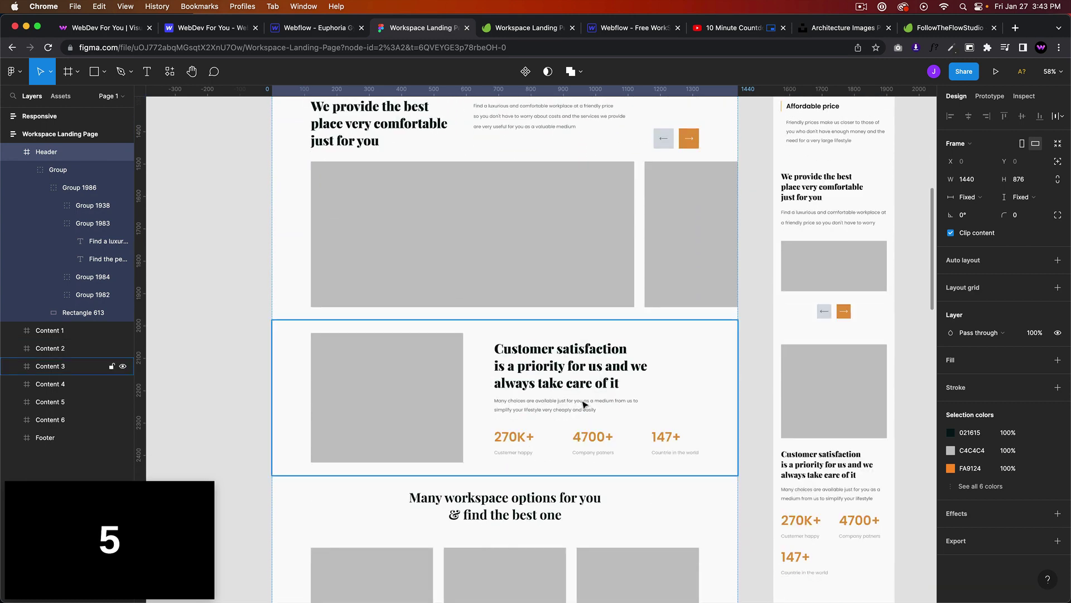
pyautogui.scroll(-1, 531, 387)
pyautogui.scroll(-5, 528, 397)
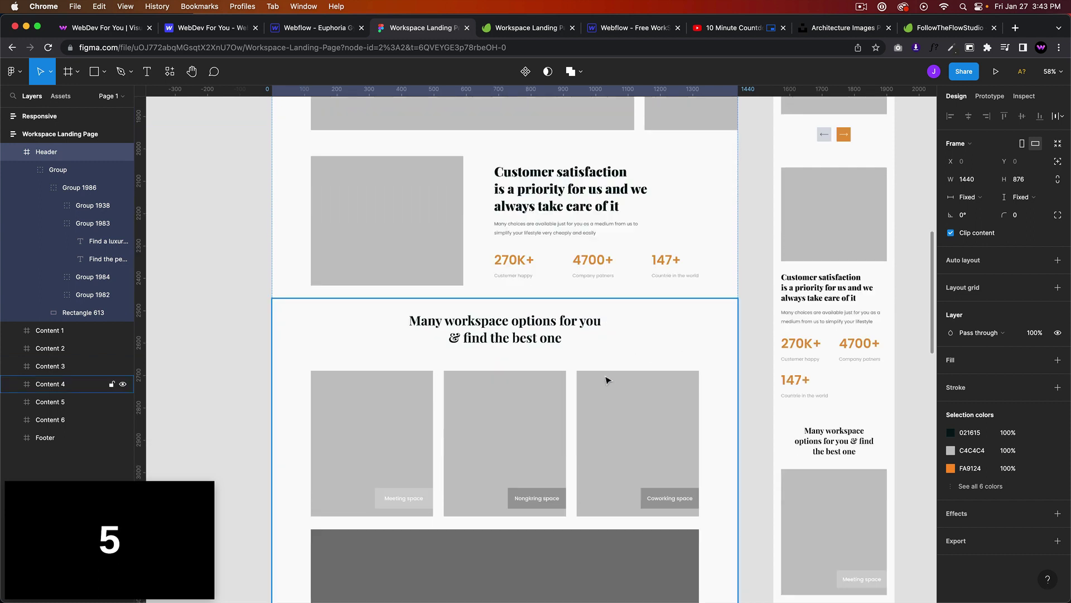
pyautogui.scroll(-2, 613, 301)
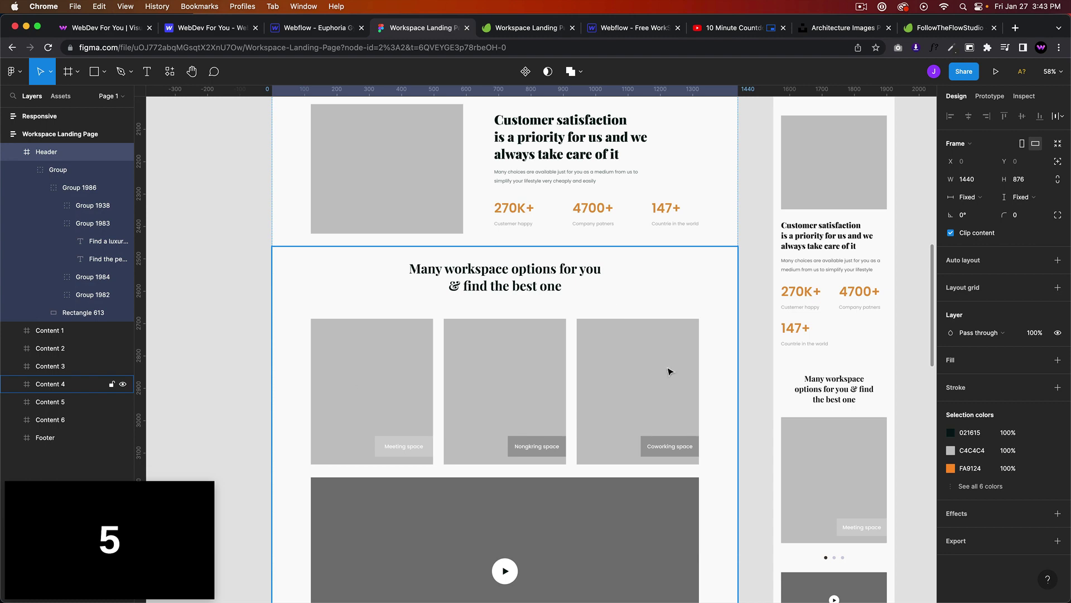
pyautogui.scroll(-4, 641, 368)
pyautogui.scroll(-1, 586, 385)
pyautogui.scroll(-10, 570, 392)
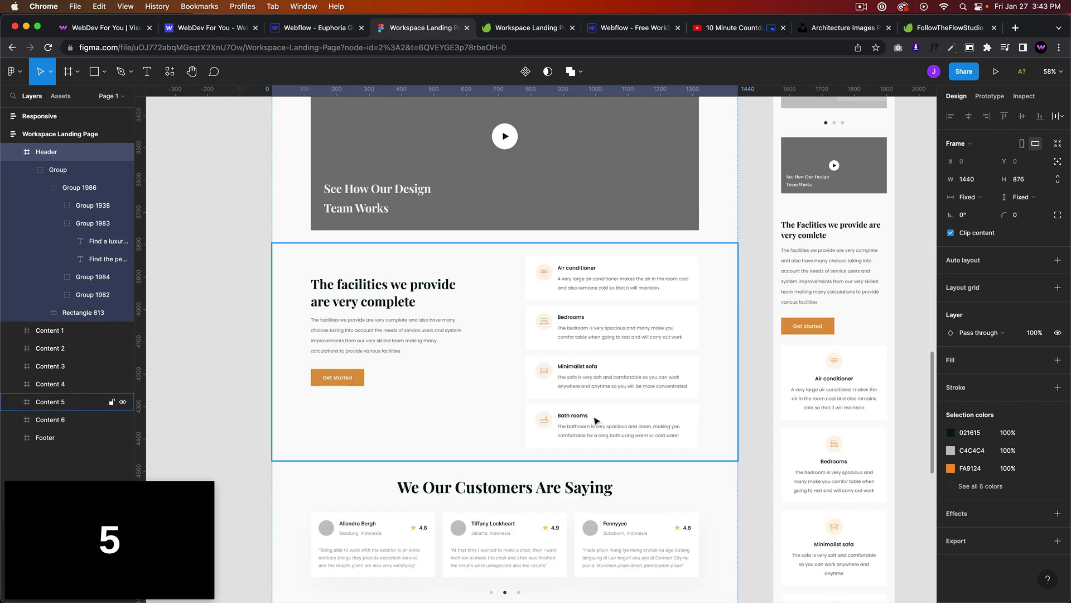
pyautogui.scroll(-7, 549, 325)
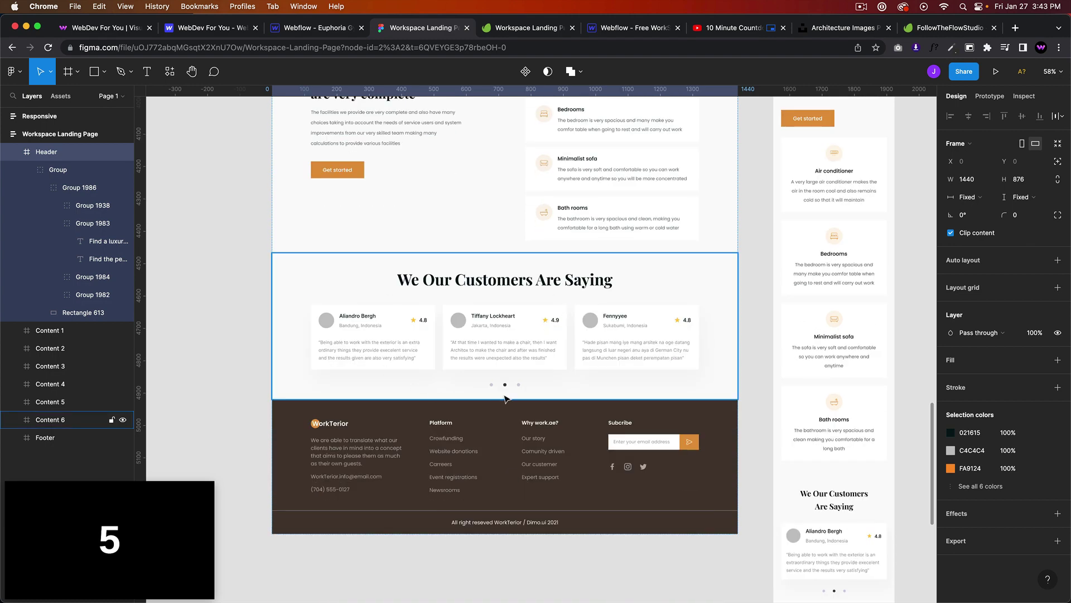
pyautogui.scroll(-1, 575, 452)
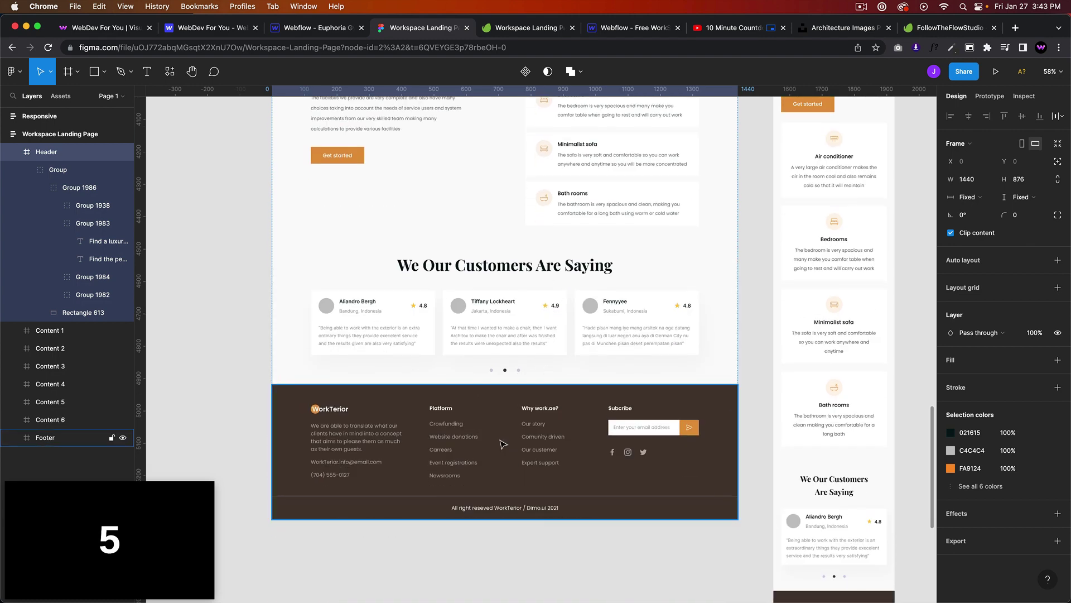
# Step: Compare the Responsive mobile frame with the full desktop Workspace Landing Page frame
pyautogui.scroll(15, 638, 399)
pyautogui.scroll(-5, 720, 291)
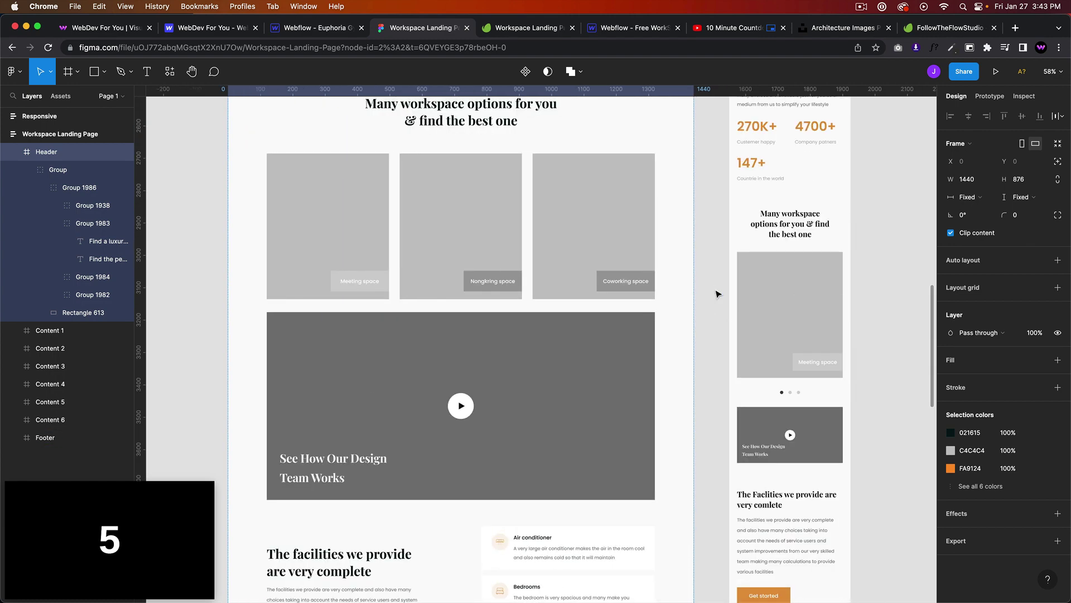
pyautogui.scroll(-10, 717, 293)
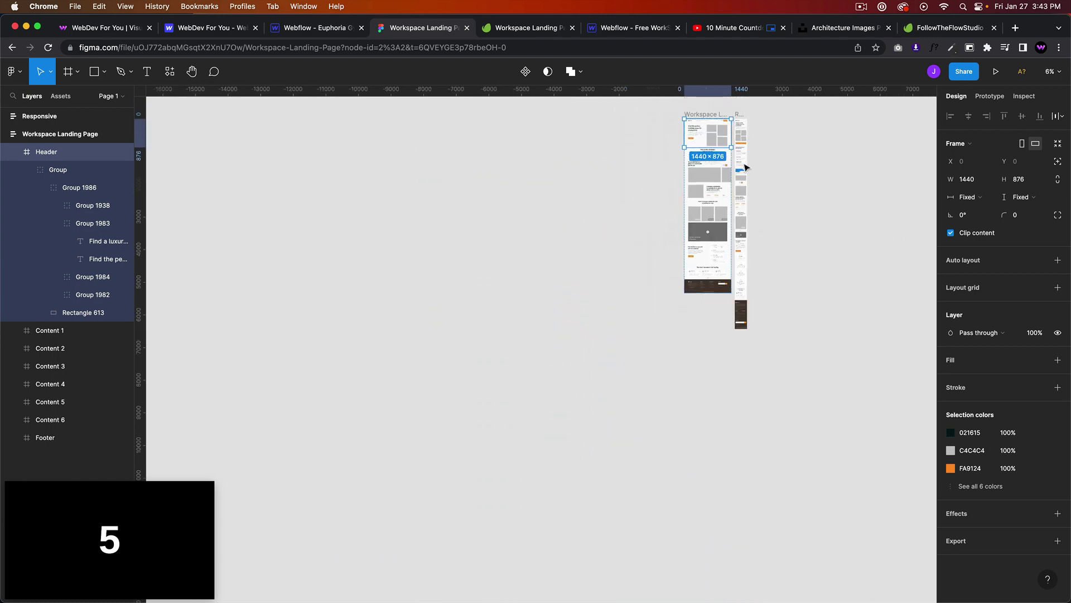
pyautogui.scroll(8, 745, 189)
pyautogui.scroll(4, 377, 423)
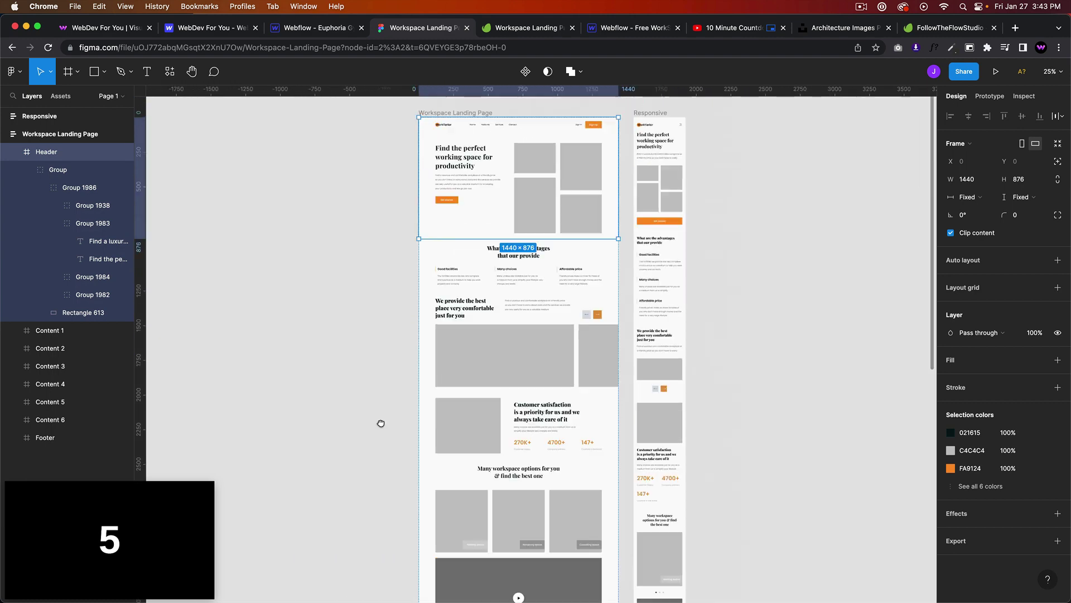
pyautogui.scroll(3, 498, 262)
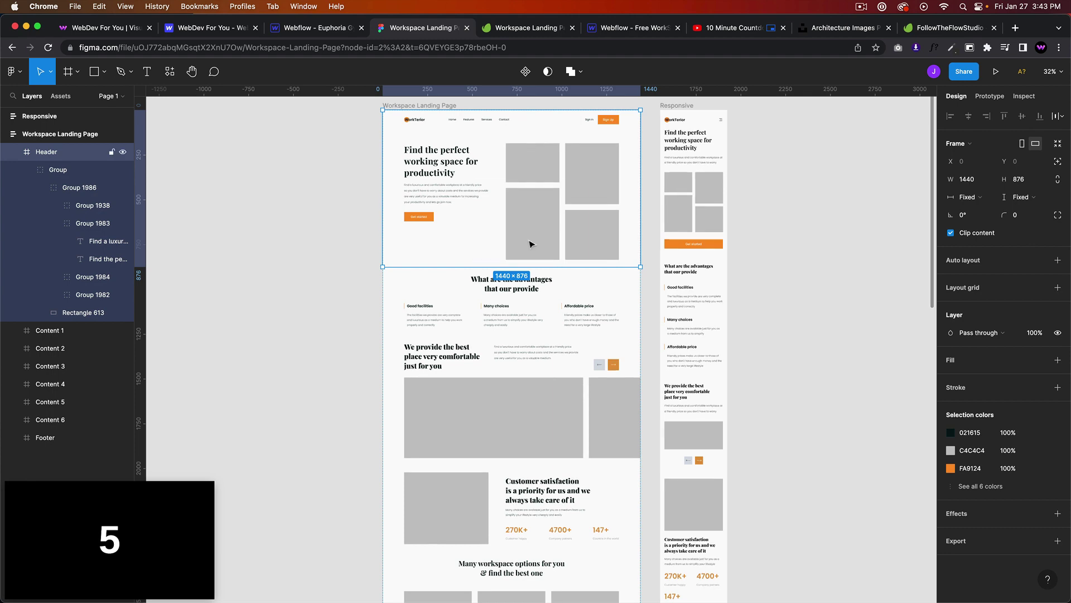
# Step: View the FollowTheFlowStudio interior photos on Envato Elements, the blank Webflow project and the Workspace Landing Page item
pyautogui.click(924, 29)
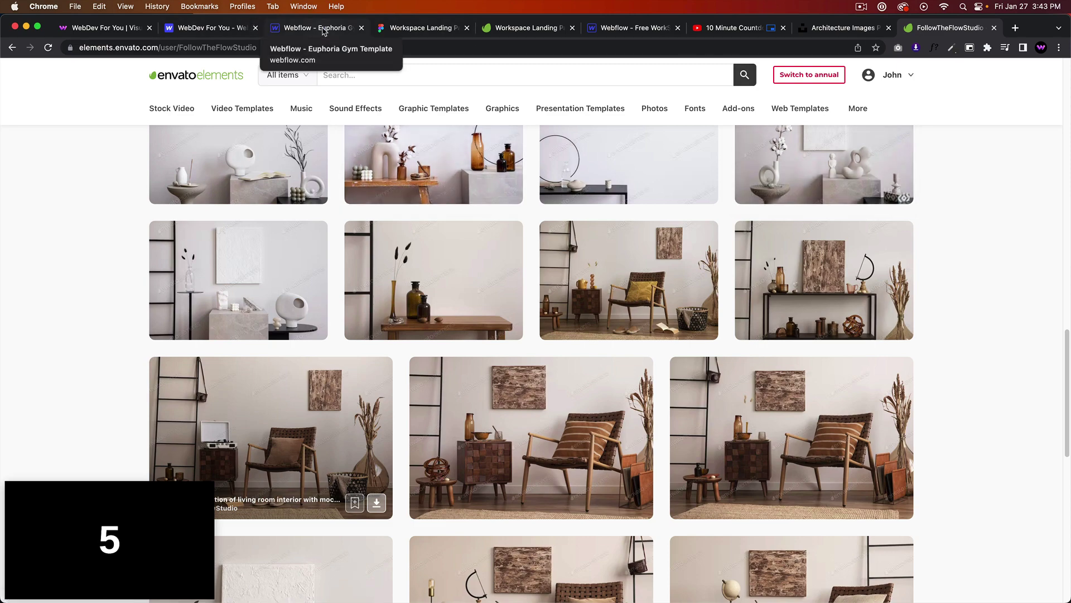
pyautogui.click(535, 31)
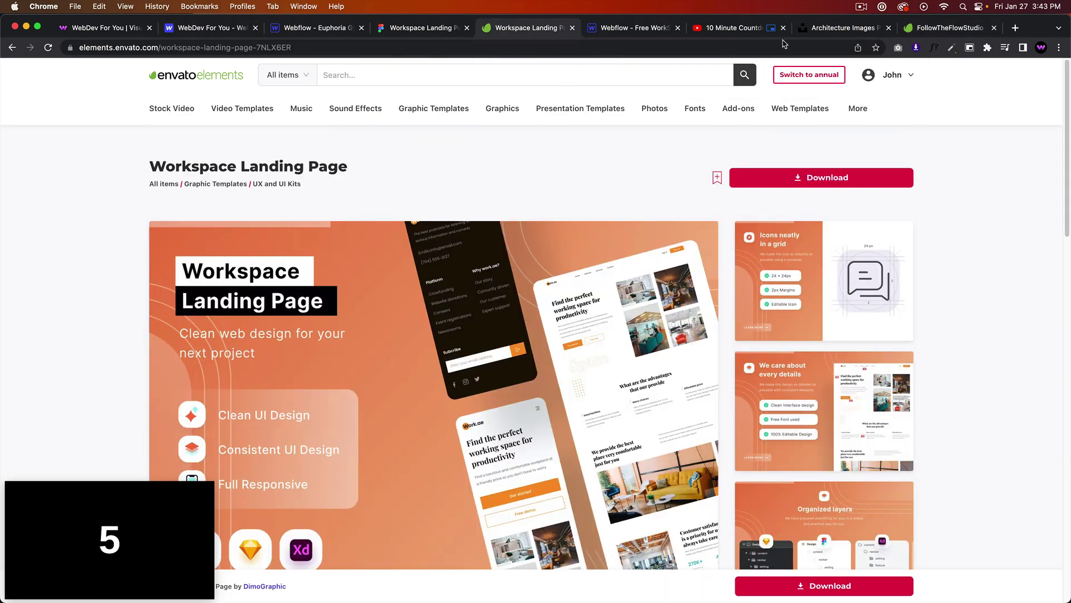
pyautogui.click(632, 31)
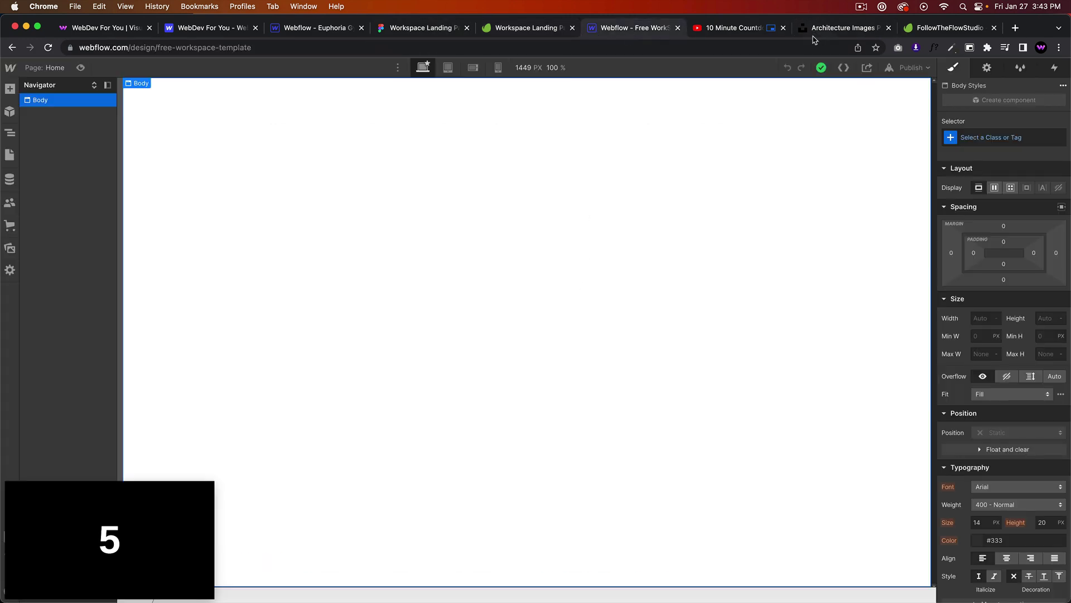
pyautogui.click(522, 28)
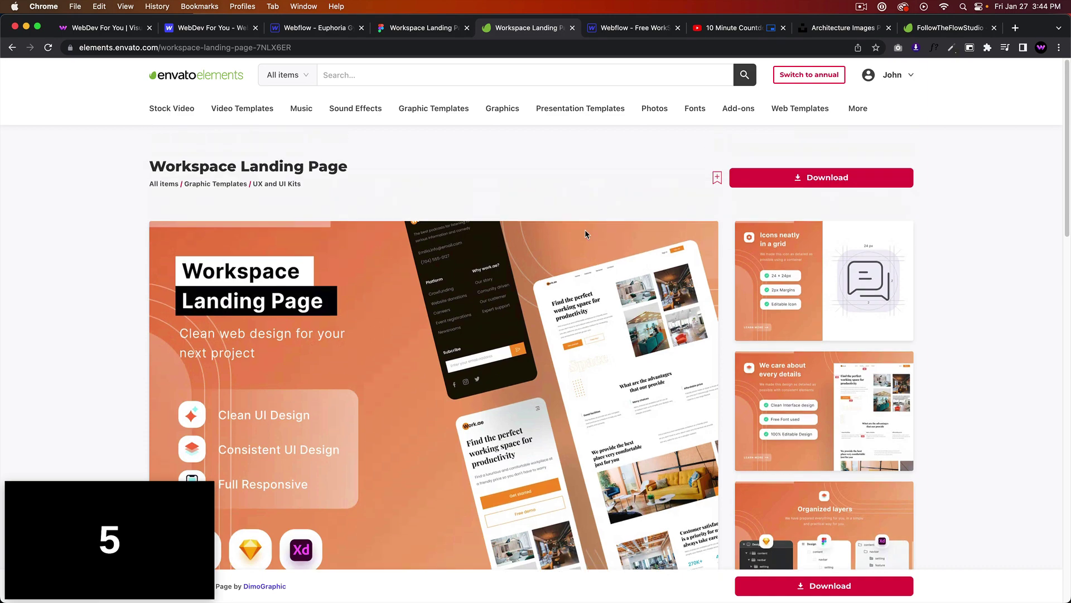
# Step: In the Figma file, inspect the font settings of the hero heading and of the Home navigation link
pyautogui.click(436, 30)
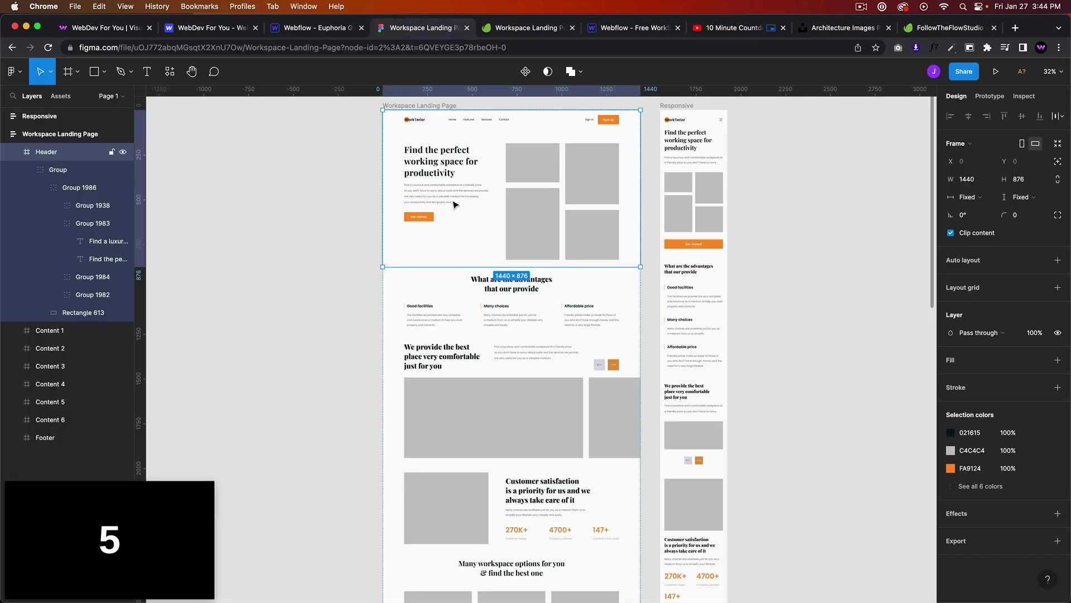
pyautogui.scroll(5, 500, 158)
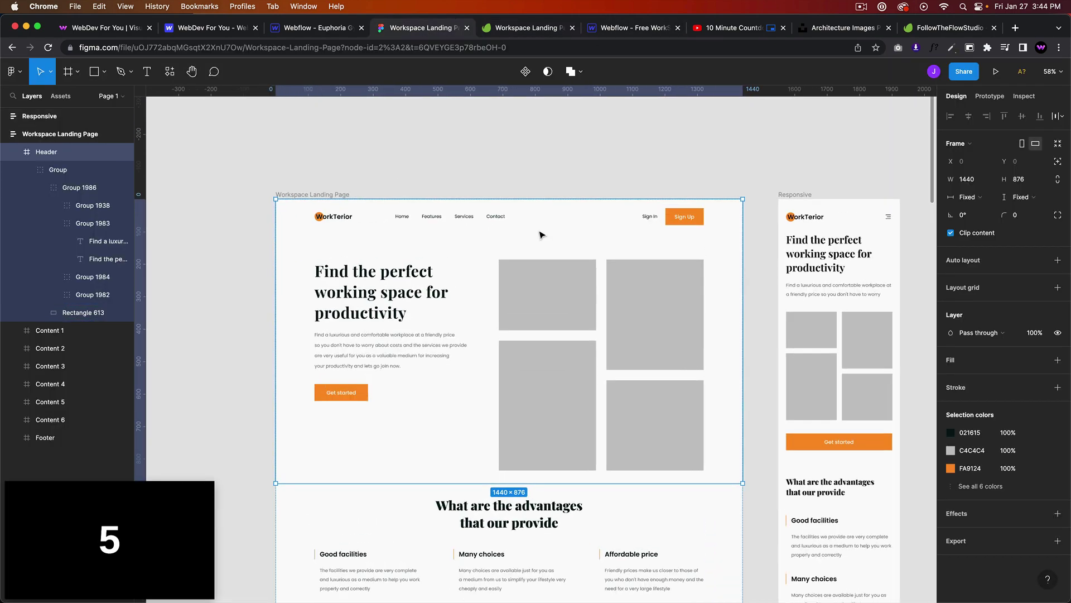
pyautogui.scroll(1, 540, 234)
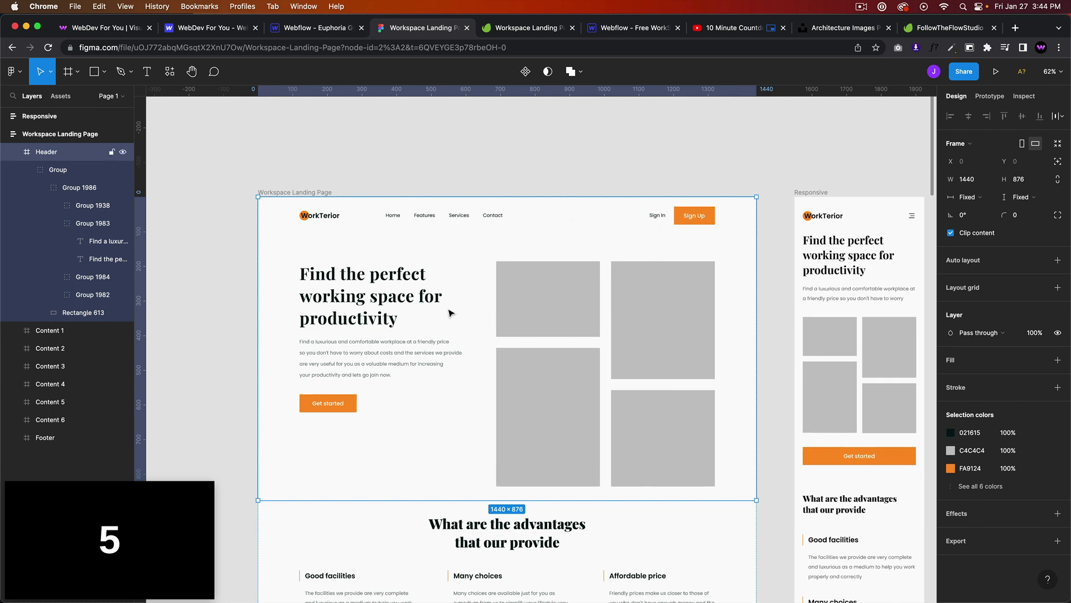
pyautogui.click(382, 317)
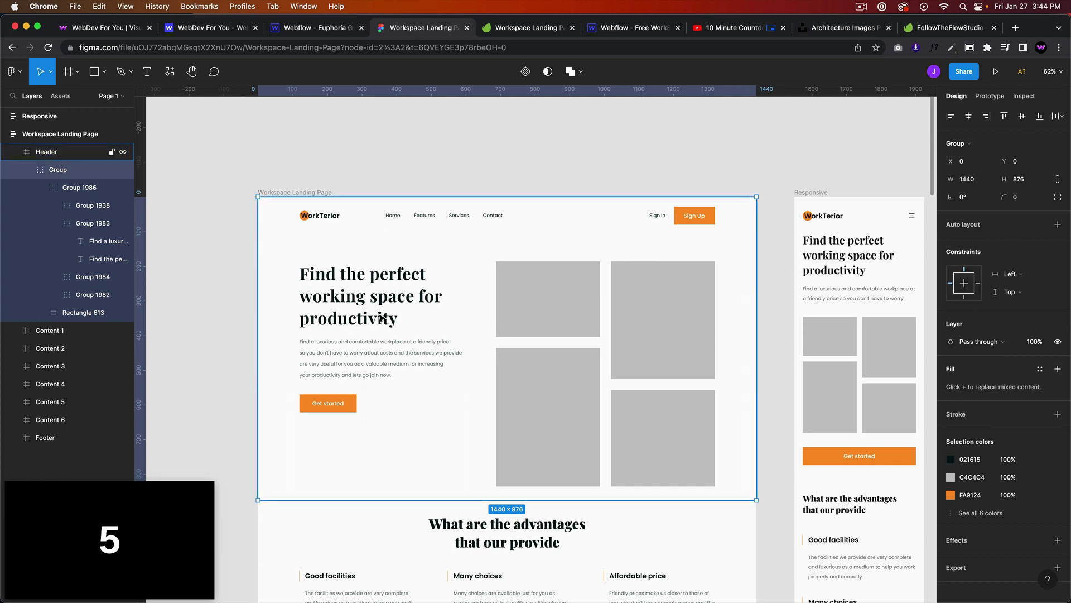
pyautogui.doubleClick(377, 308)
pyautogui.doubleClick(374, 300)
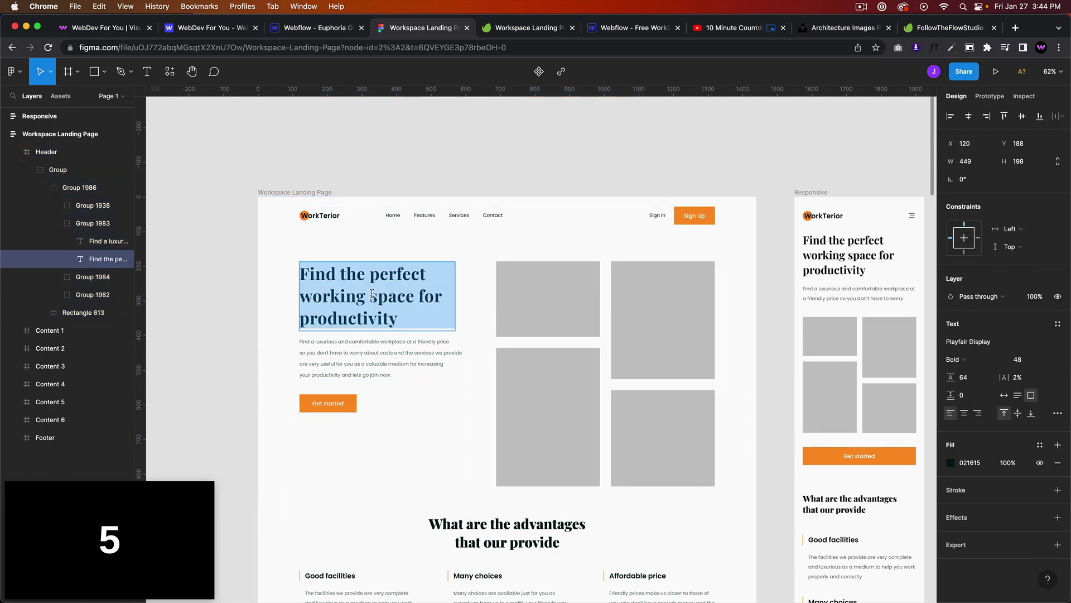
pyautogui.click(394, 216)
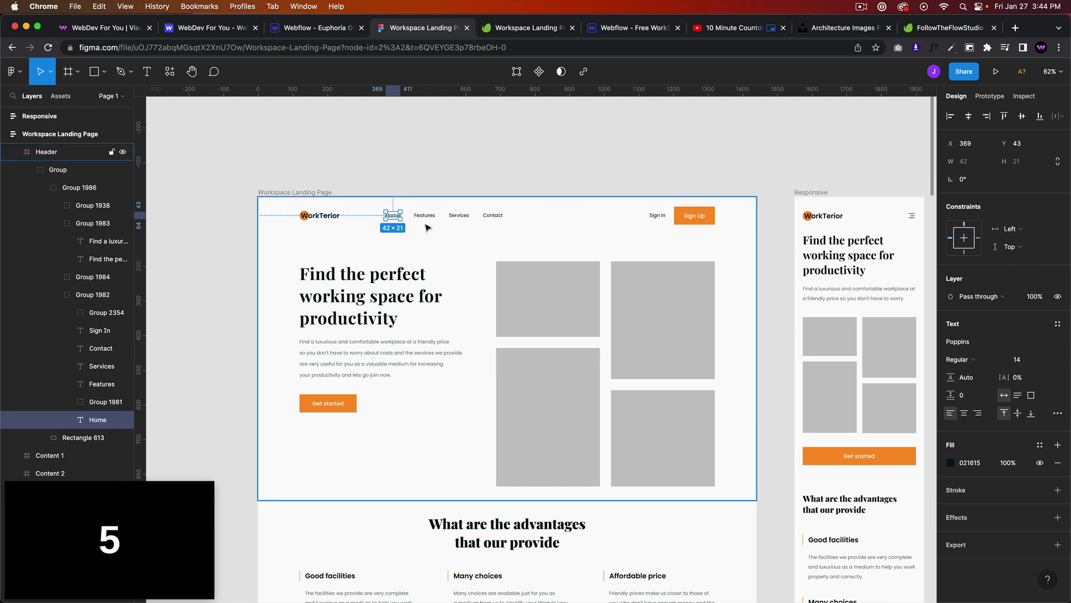
pyautogui.click(421, 180)
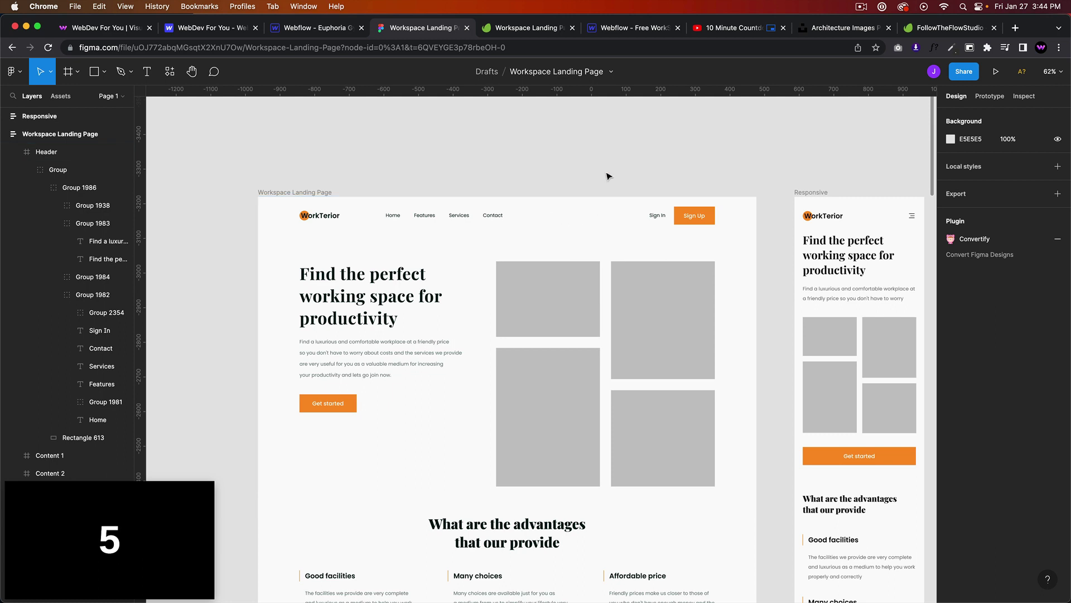
# Step: Switch to the Free WorkSpace Template project in Webflow and open its site settings
pyautogui.click(632, 31)
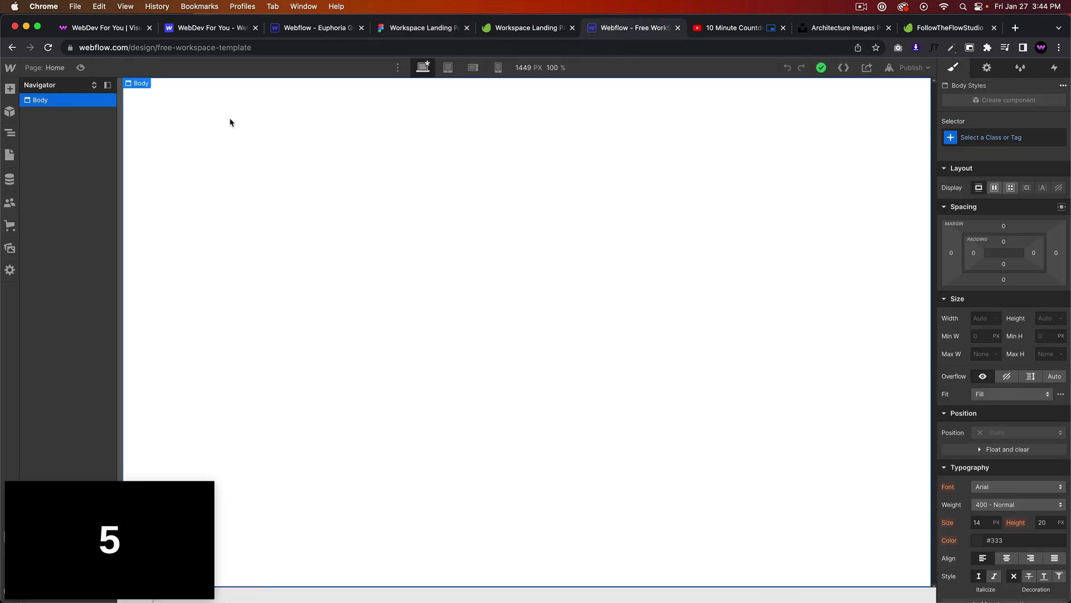
pyautogui.moveTo(10, 68)
pyautogui.click(51, 98)
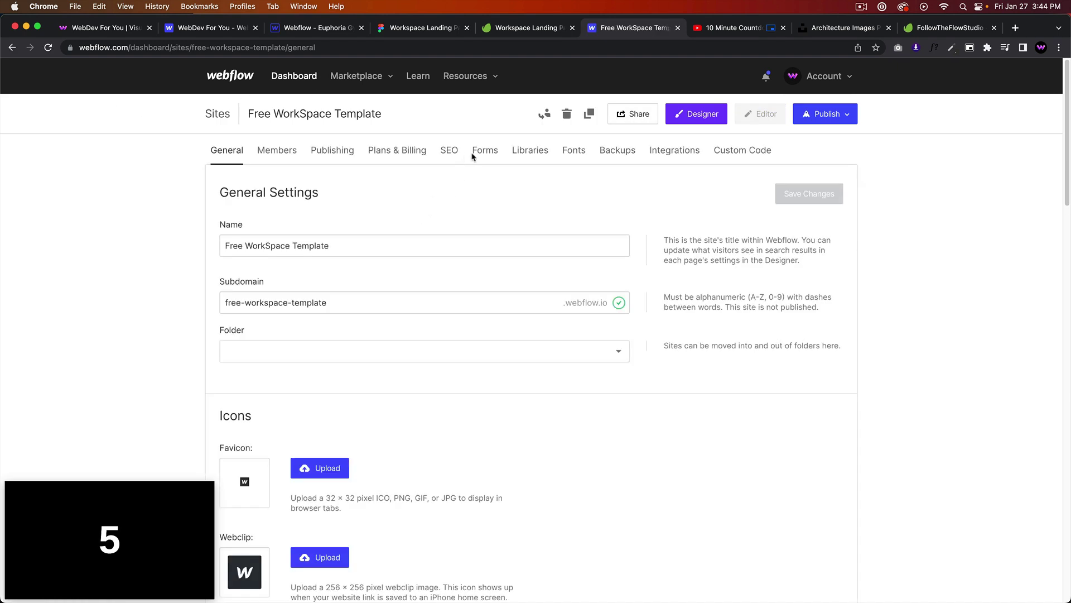
# Step: In the site's font settings, add the Google font Playfair Display with all its weights and italics and the latin script
pyautogui.click(574, 155)
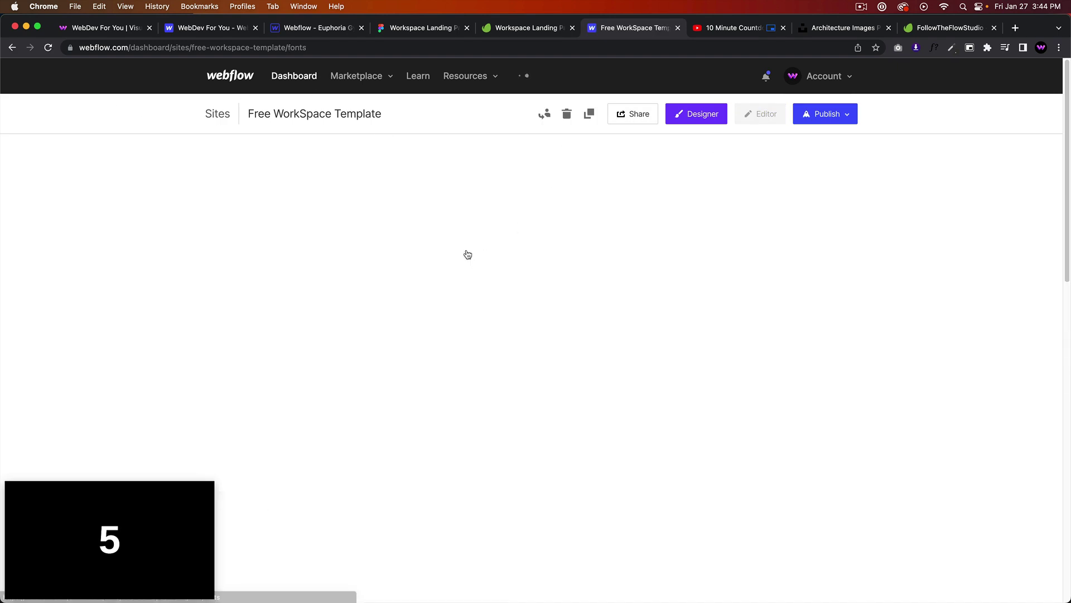
pyautogui.click(357, 246)
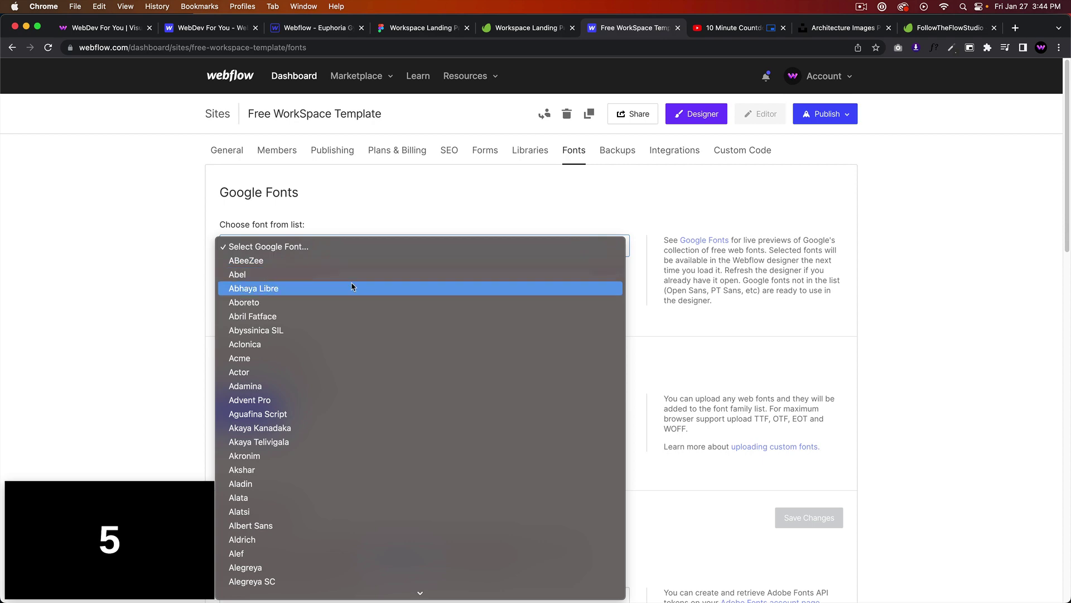
pyautogui.write('pl')
pyautogui.scroll(-3, 352, 286)
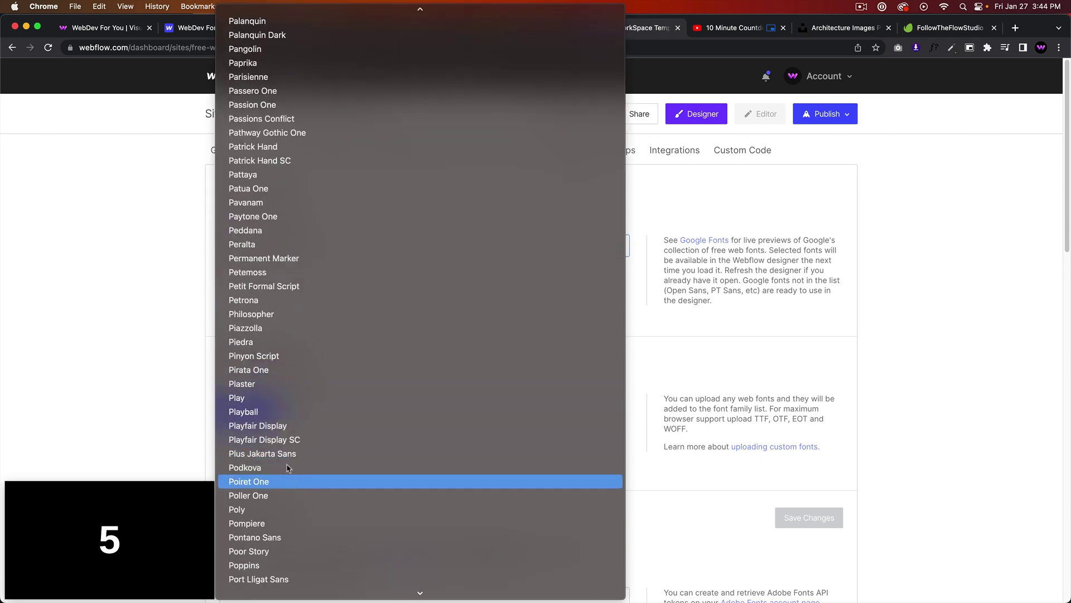
pyautogui.click(279, 426)
pyautogui.click(237, 300)
pyautogui.click(237, 313)
pyautogui.click(237, 326)
pyautogui.click(237, 338)
pyautogui.click(237, 351)
pyautogui.click(237, 363)
pyautogui.click(238, 376)
pyautogui.click(238, 389)
pyautogui.click(237, 401)
pyautogui.click(237, 414)
pyautogui.click(237, 427)
pyautogui.click(255, 512)
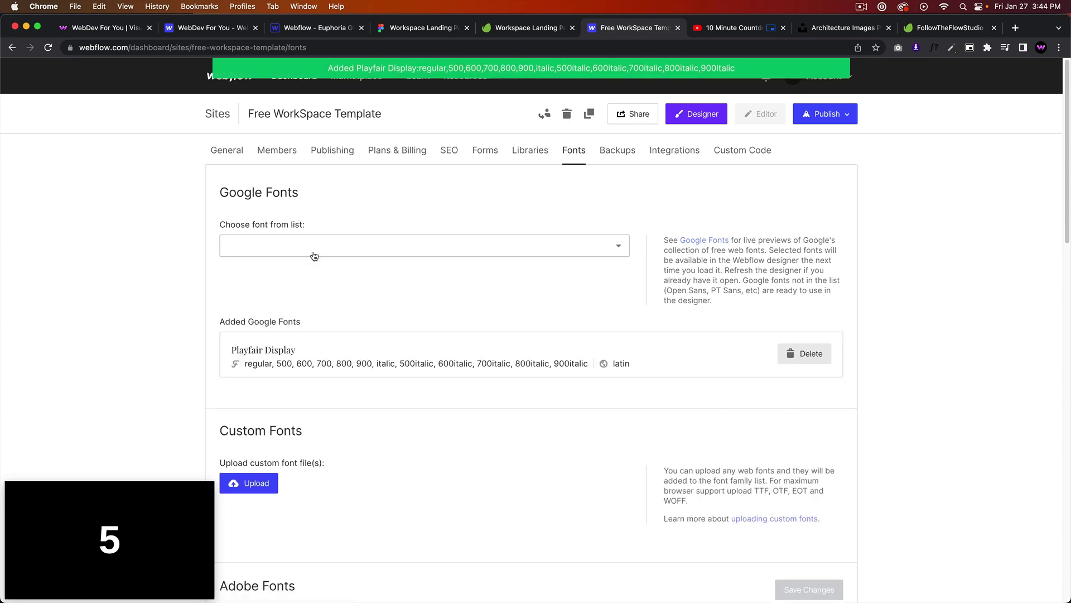
# Step: Add the Google font Poppins with every variant from 100 to 900italic and the latin script
pyautogui.click(420, 246)
pyautogui.press('p')
pyautogui.press('o')
pyautogui.press('p')
pyautogui.press('Up')
pyautogui.press('Up')
pyautogui.press('Up')
pyautogui.press('Up')
pyautogui.press('Up')
pyautogui.press('Down')
pyautogui.press('Down')
pyautogui.press('Down')
pyautogui.press('Down')
pyautogui.press('Down')
pyautogui.press('Escape')
pyautogui.click(237, 287)
pyautogui.click(237, 300)
pyautogui.click(237, 313)
pyautogui.click(237, 326)
pyautogui.click(237, 338)
pyautogui.click(237, 351)
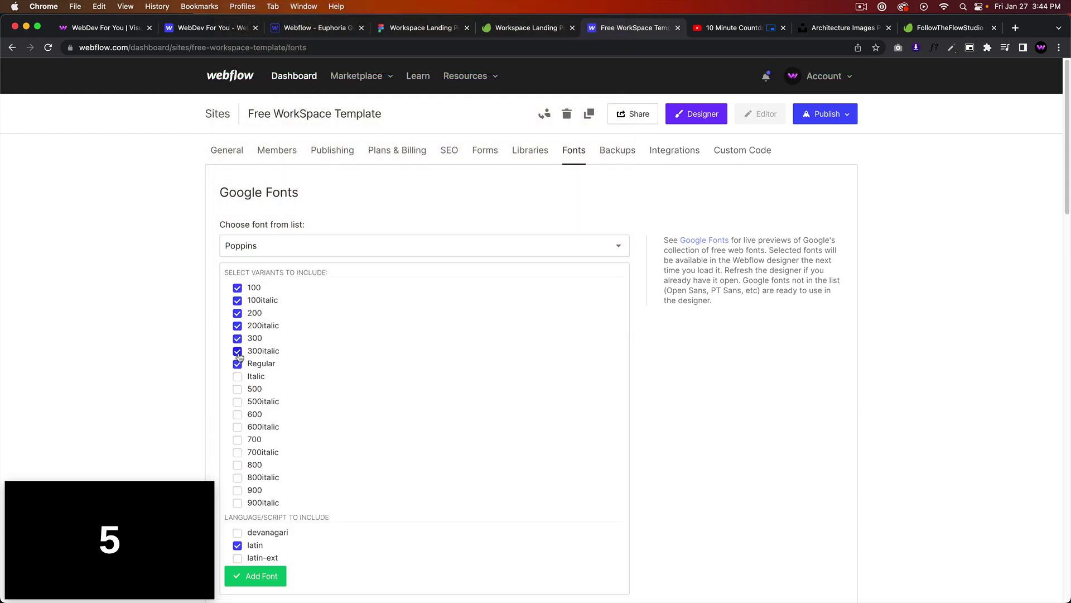
pyautogui.click(237, 376)
pyautogui.click(237, 388)
pyautogui.click(237, 401)
pyautogui.click(238, 414)
pyautogui.click(237, 427)
pyautogui.click(237, 439)
pyautogui.click(237, 452)
pyautogui.click(237, 465)
pyautogui.click(237, 478)
pyautogui.click(237, 490)
pyautogui.click(237, 503)
pyautogui.click(259, 576)
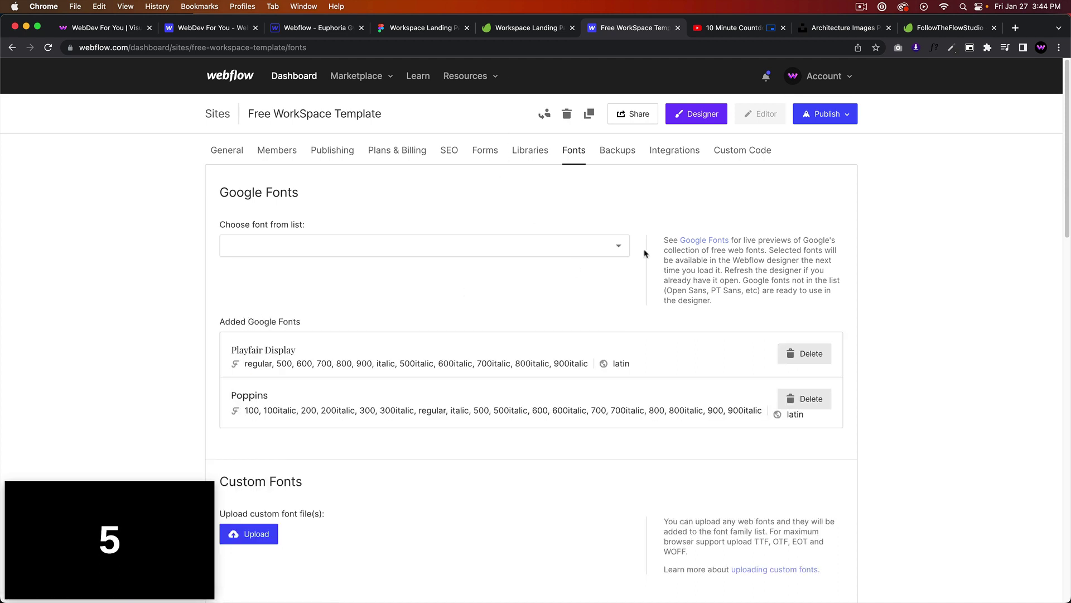
# Step: Open the site in the Designer and start the ten-minute countdown video
pyautogui.click(689, 121)
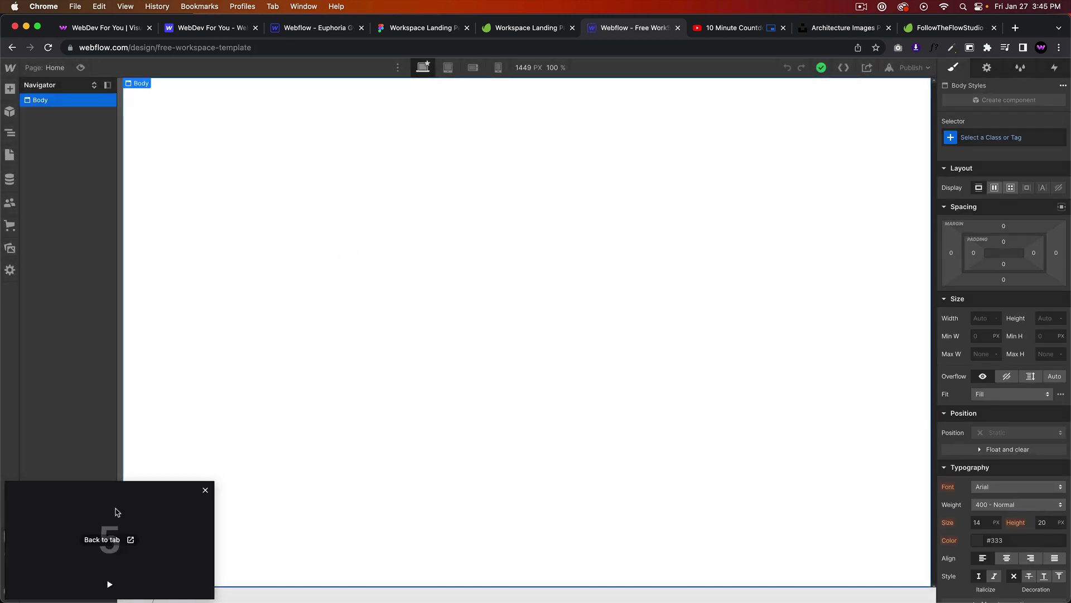
pyautogui.click(109, 578)
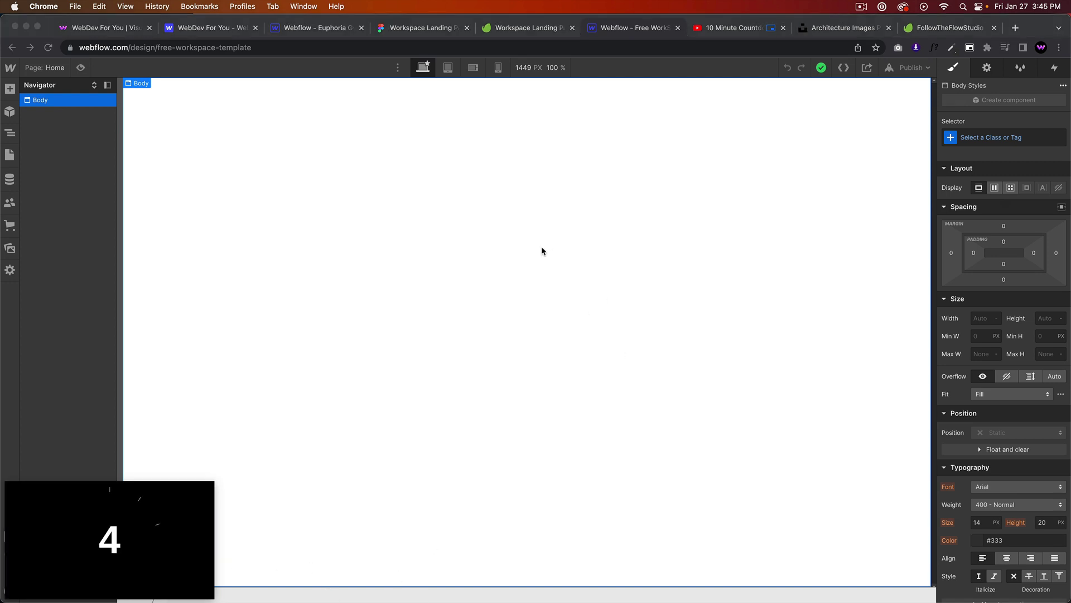
pyautogui.click(383, 229)
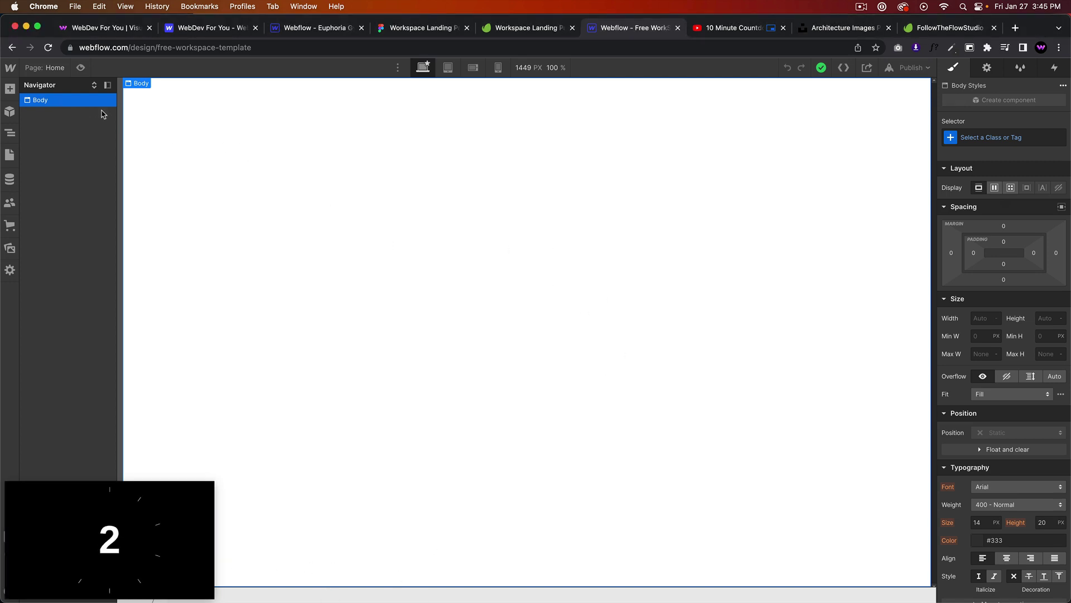
# Step: Add a div block to the page body and give it the class page-wrapper
pyautogui.press('super+e')
pyautogui.write('di')
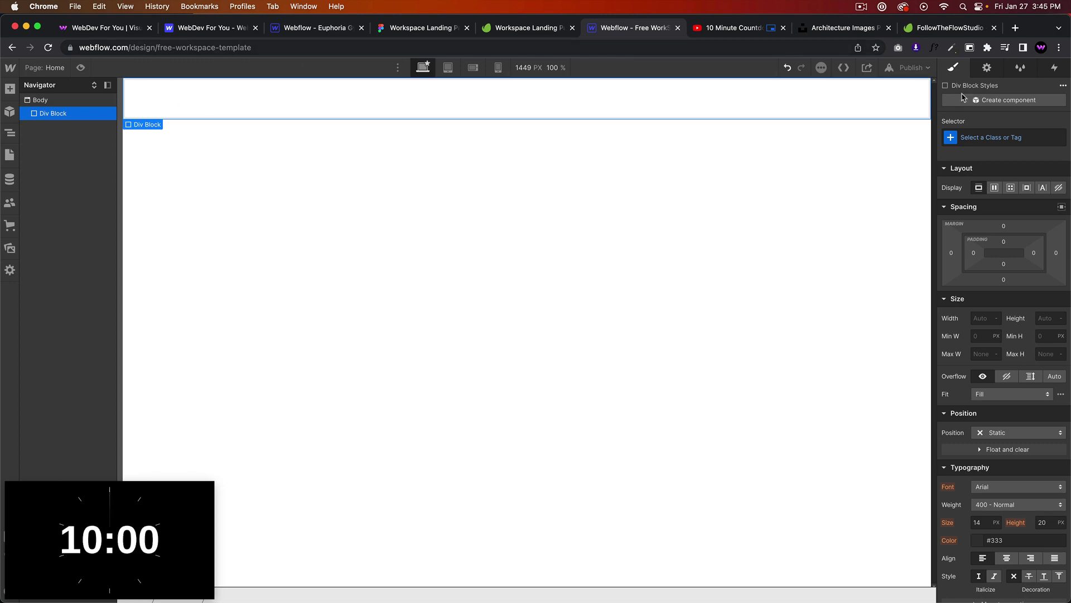
pyautogui.click(1056, 139)
pyautogui.write('page-wrapper')
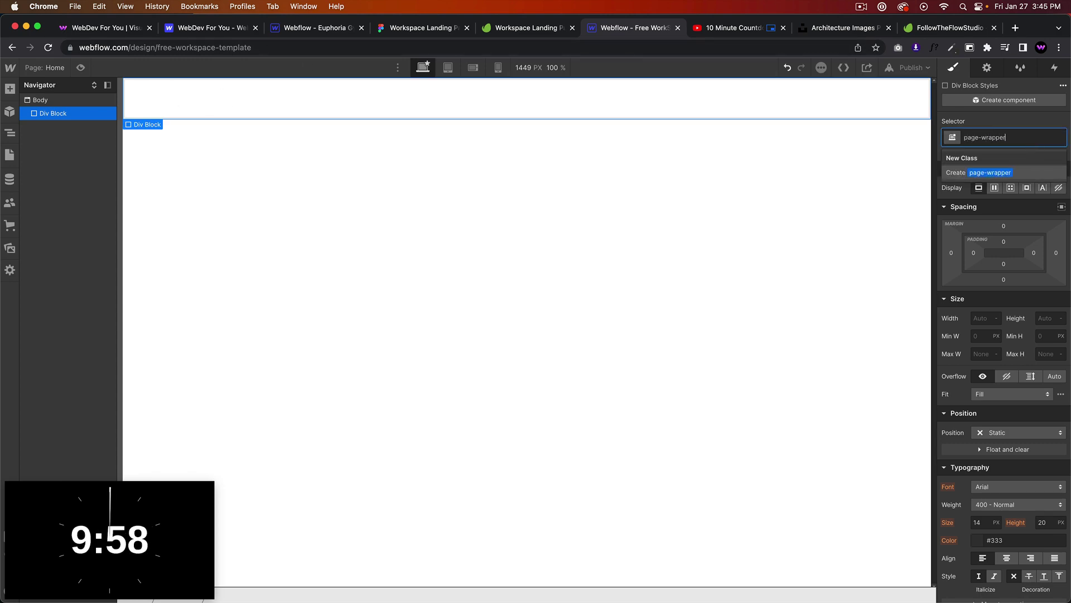
pyautogui.press('Return')
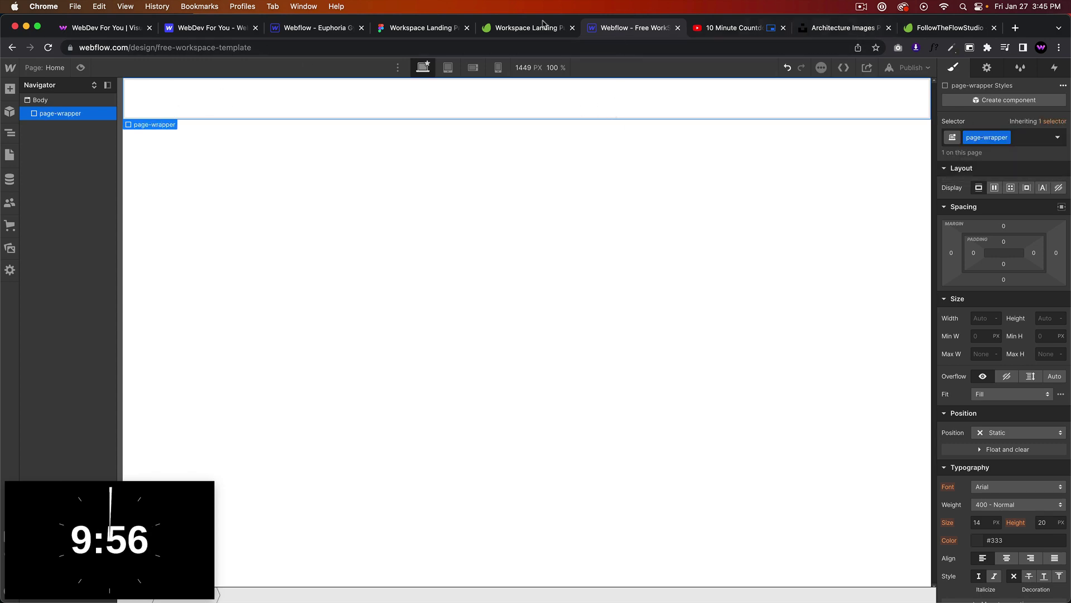
# Step: Move the Figma browser tab beside the Webflow Designer tab and return to the Designer
pyautogui.click(518, 28)
pyautogui.click(622, 28)
pyautogui.moveTo(424, 28); pyautogui.dragTo(527, 34)
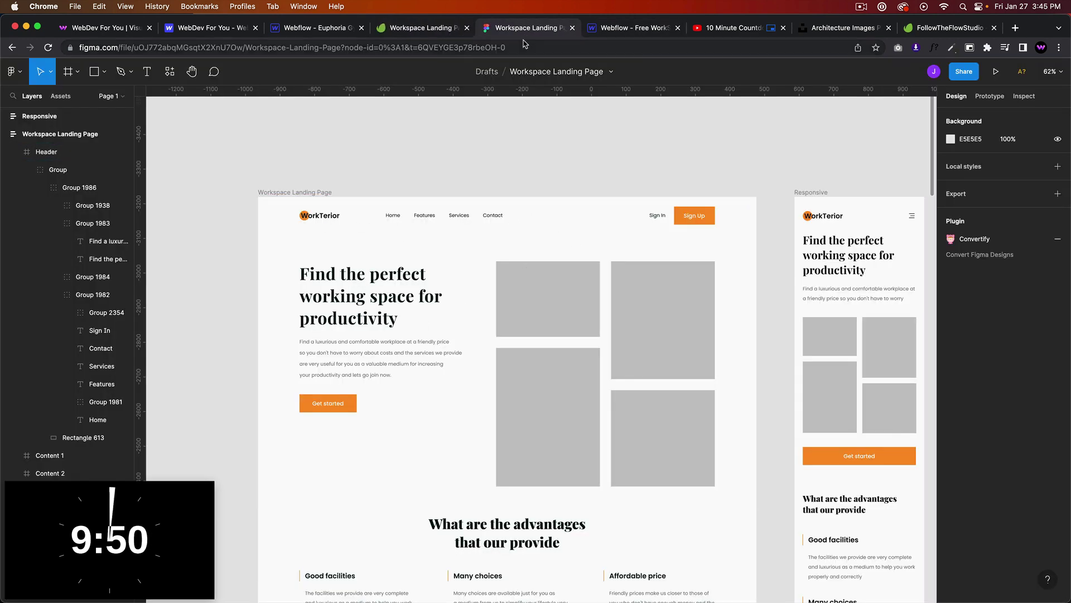
pyautogui.click(615, 29)
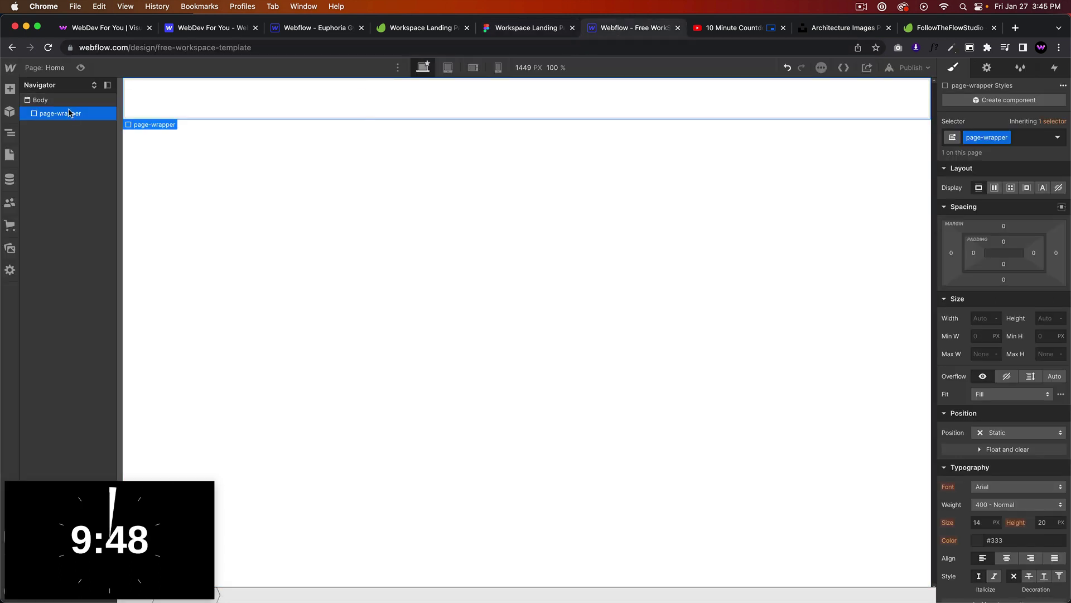
# Step: Add a section inside page-wrapper and give it the class nav-section
pyautogui.press('super+e')
pyautogui.write('section')
pyautogui.press('Return')
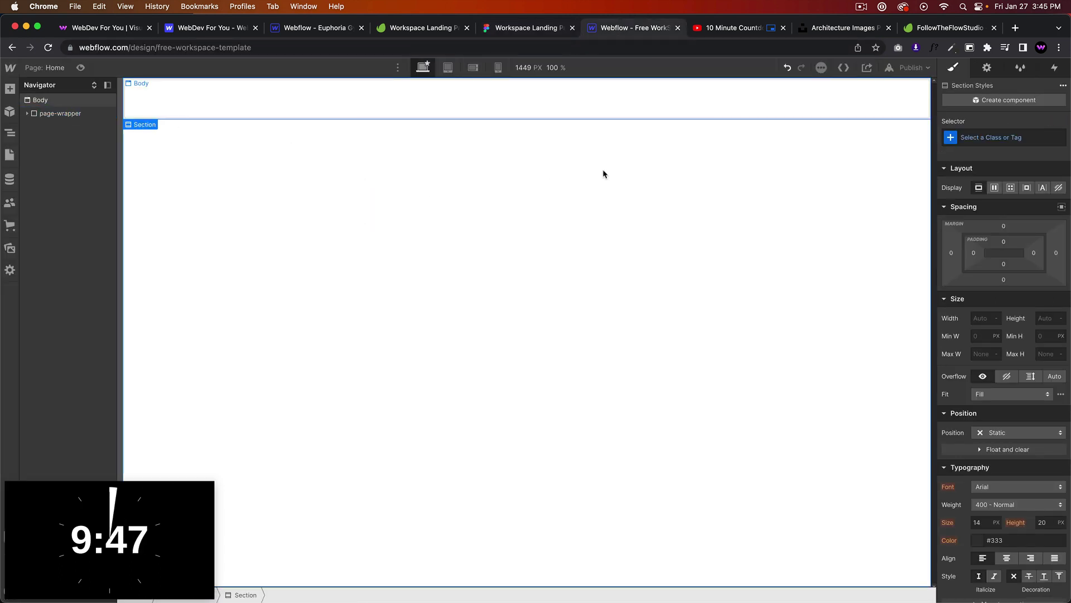
pyautogui.click(28, 114)
pyautogui.click(1037, 140)
pyautogui.write('nav-section')
pyautogui.press('Return')
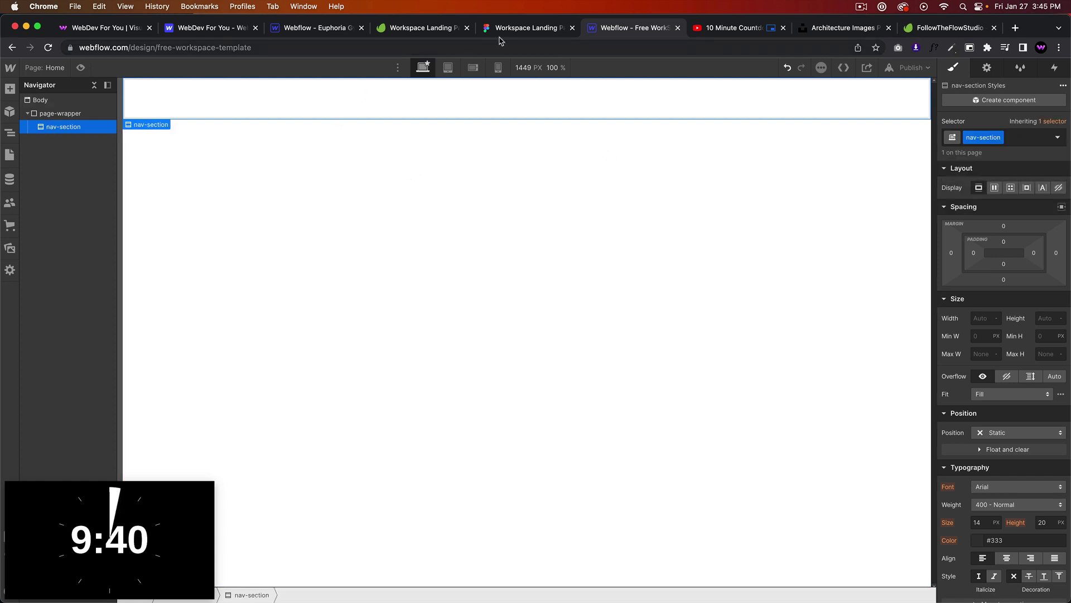
# Step: Add a div block inside nav-section and give it the class container
pyautogui.click(550, 30)
pyautogui.click(615, 31)
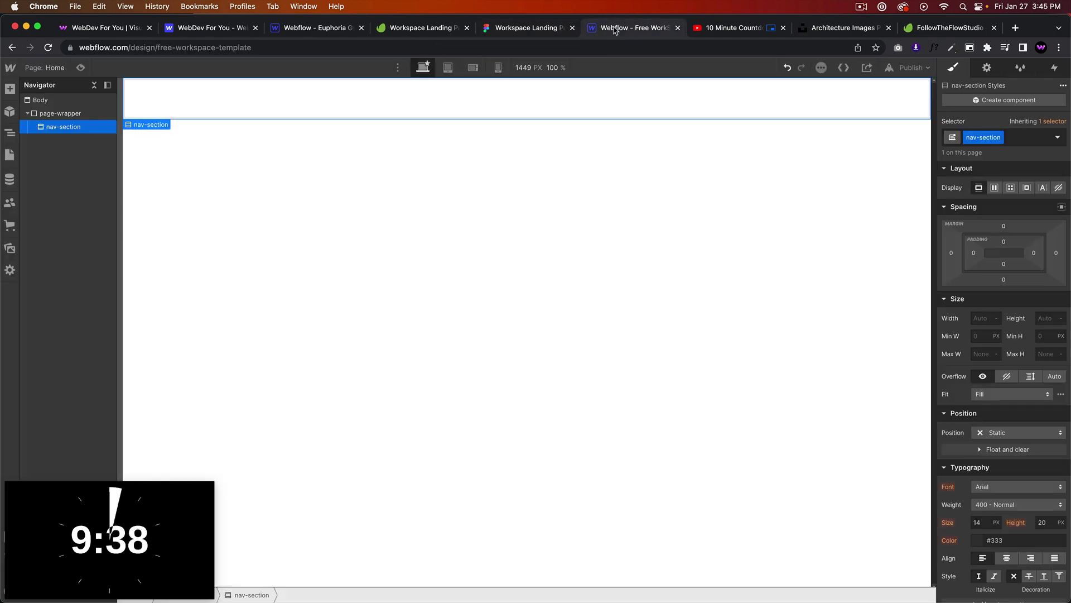
pyautogui.press('super+e')
pyautogui.write('div')
pyautogui.press('Return')
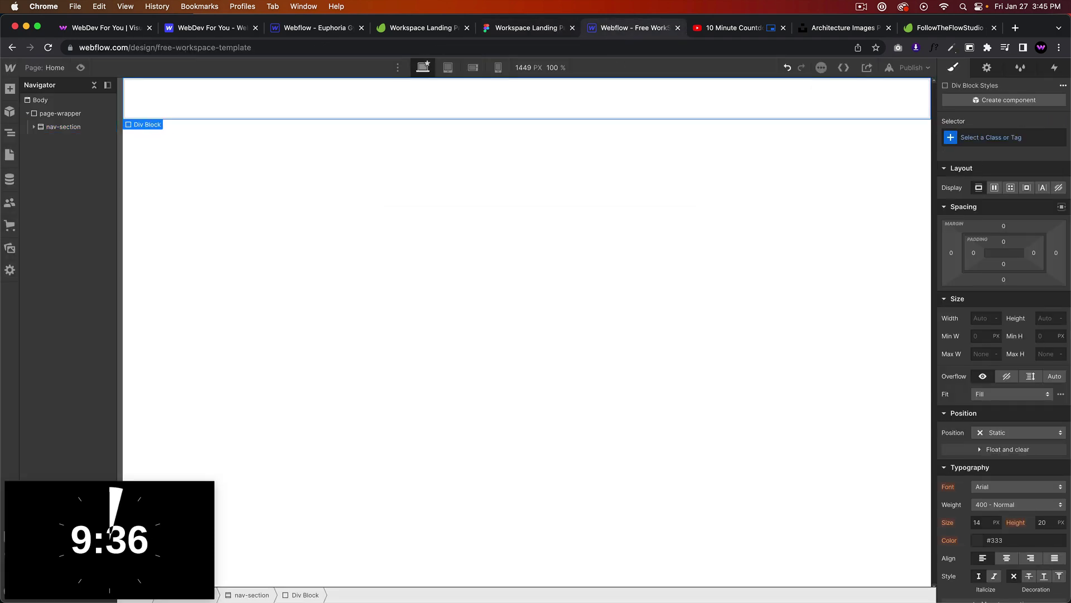
pyautogui.click(991, 143)
pyautogui.write('c')
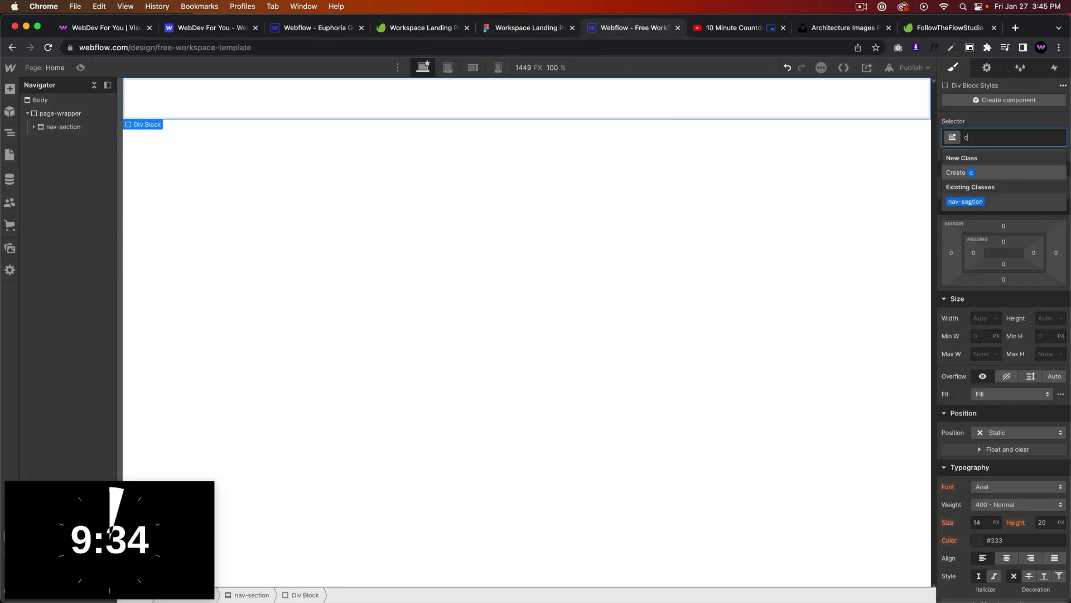
pyautogui.write('ontainer')
pyautogui.press('Return')
# Step: Set the container's maximum width to 1440 px and centre it with automatic side margins, keeping its width automatic
pyautogui.click(985, 354)
pyautogui.write('1440')
pyautogui.click(985, 318)
pyautogui.write('100%')
pyautogui.press('Return')
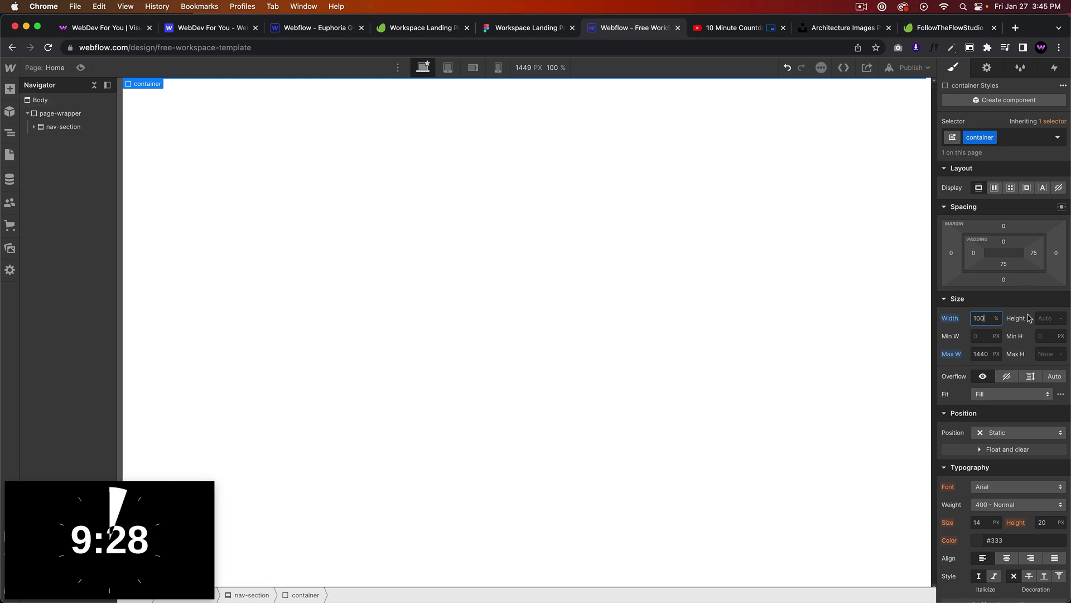
pyautogui.press('super+z')
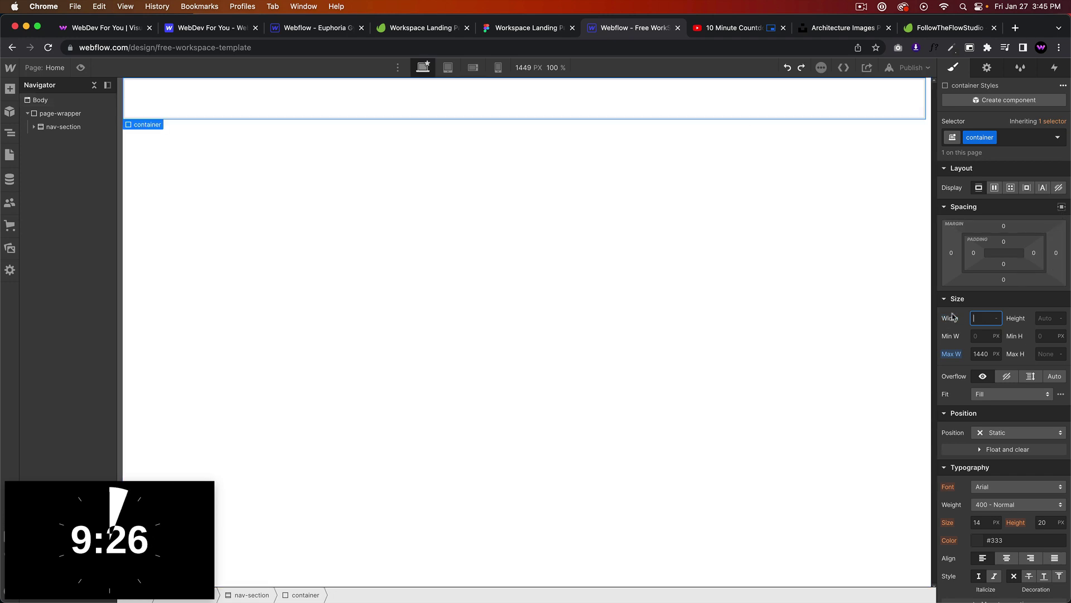
pyautogui.click(1061, 207)
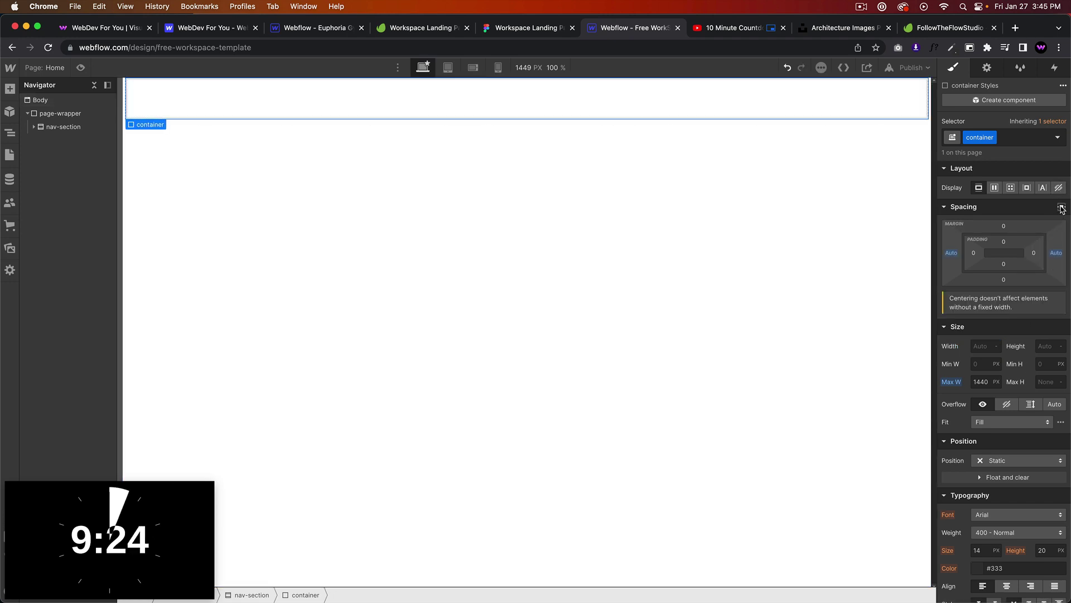
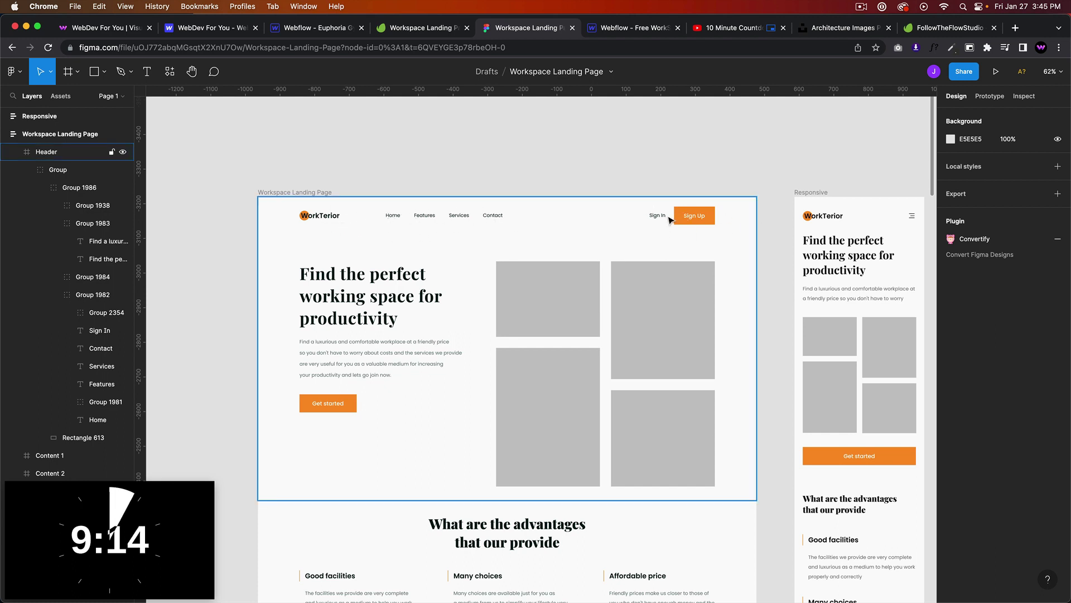
pyautogui.click(622, 28)
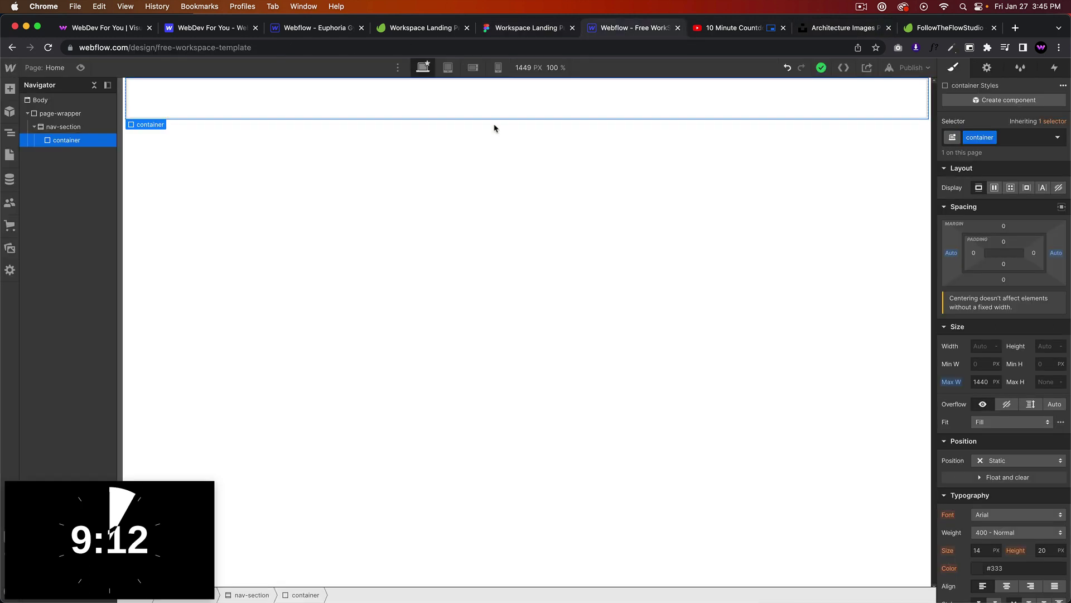
pyautogui.press('super+k')
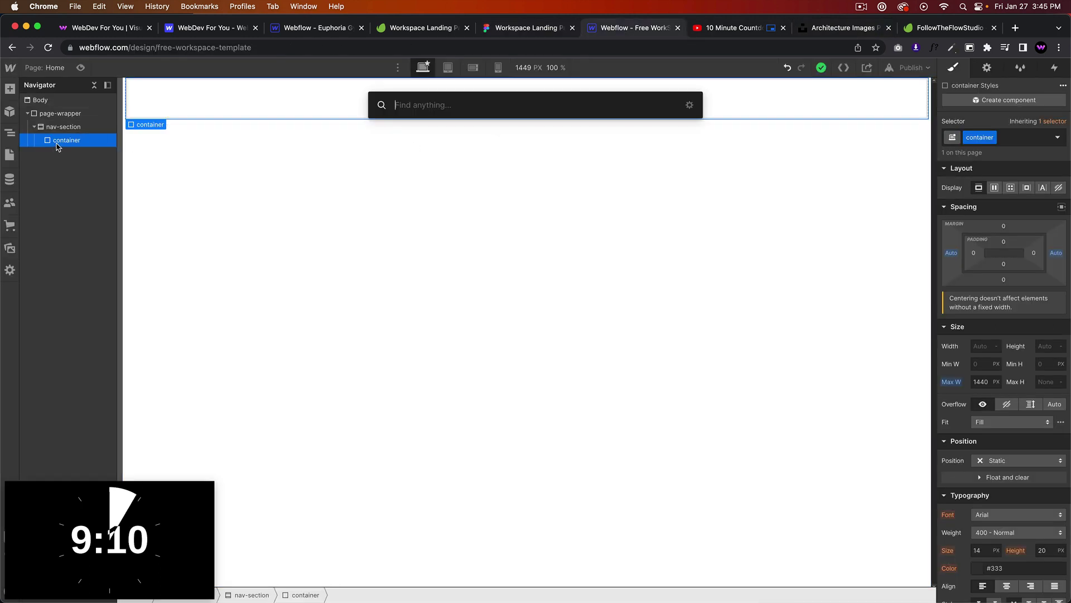
pyautogui.write('div')
pyautogui.press('Return')
pyautogui.press('super+z')
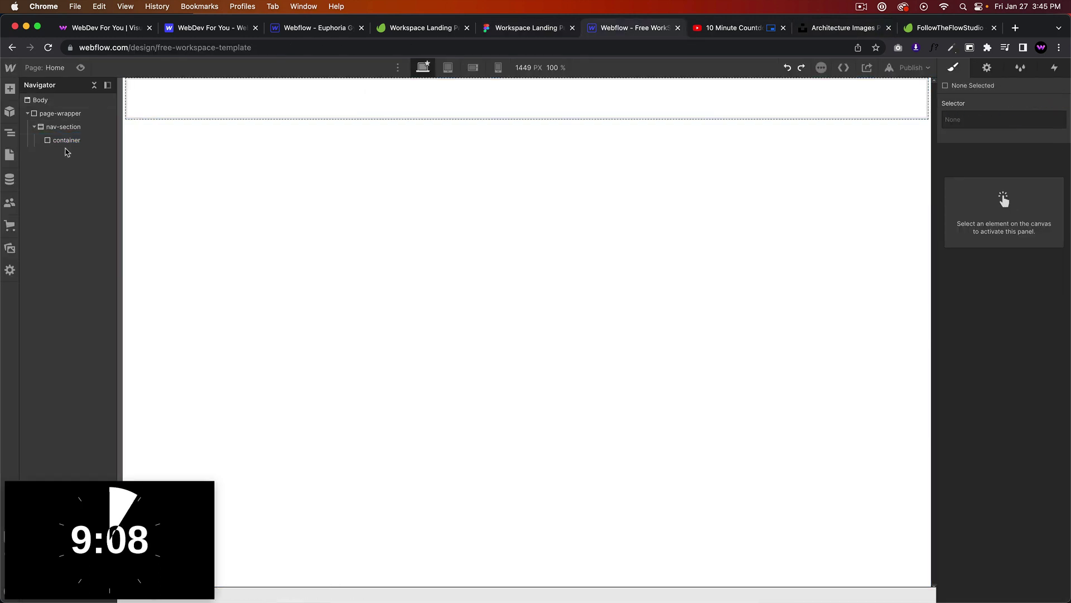
# Step: Add a div block inside container and give it the class nav-wrapper
pyautogui.click(67, 140)
pyautogui.press('super+k')
pyautogui.write('d')
pyautogui.press('Return')
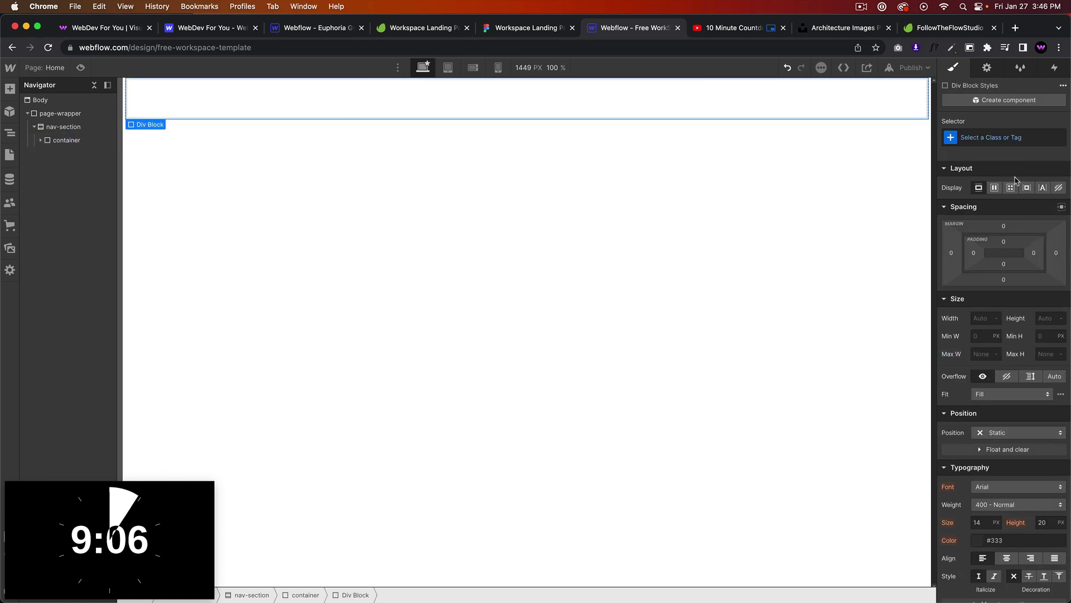
pyautogui.click(1002, 142)
pyautogui.write('nav-wrapper')
pyautogui.press('Return')
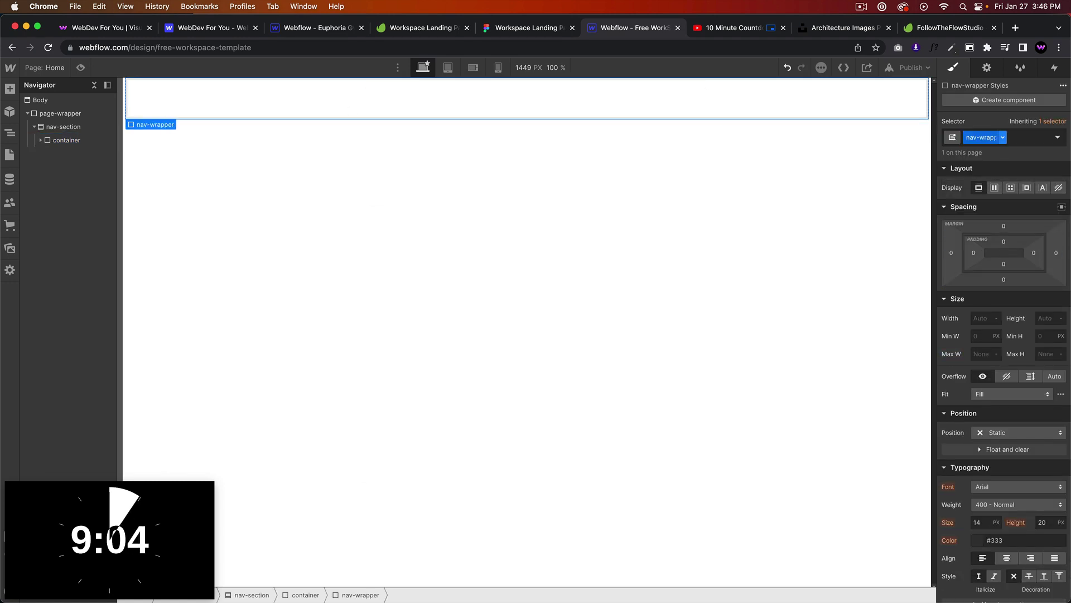
# Step: Add a div block inside nav-wrapper and give it the class nav-left
pyautogui.press('super+k')
pyautogui.write('d')
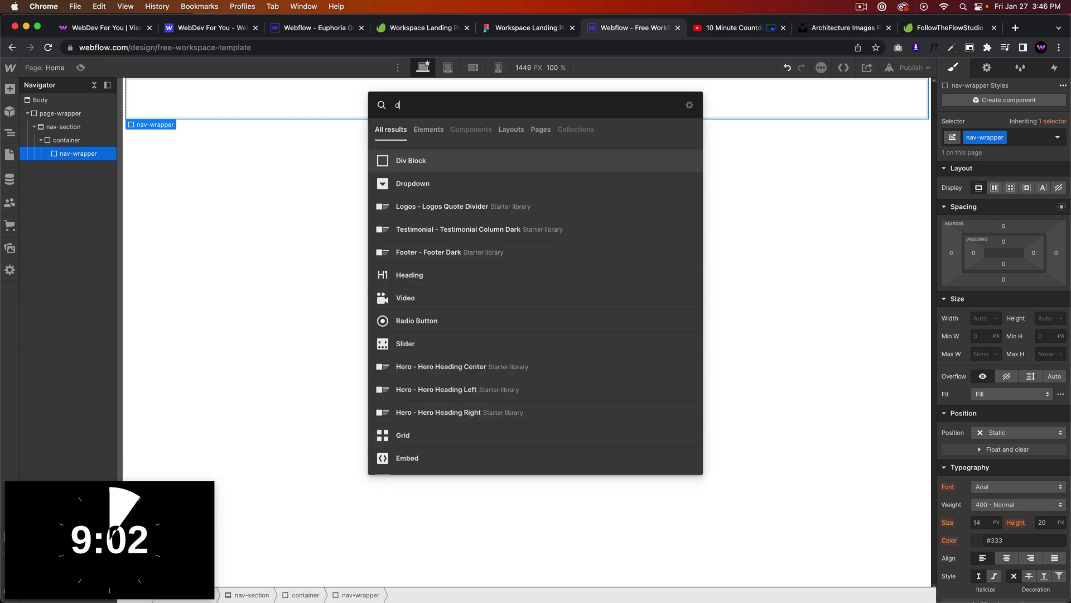
pyautogui.press('BackSpace')
pyautogui.write('d')
pyautogui.press('Return')
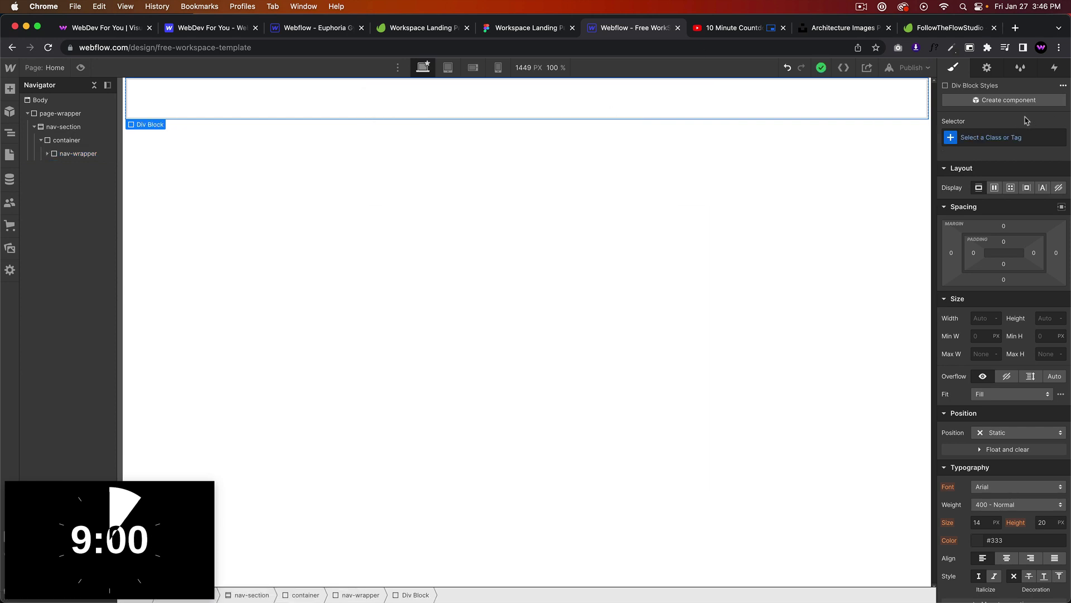
pyautogui.click(1008, 137)
pyautogui.write('nav-left')
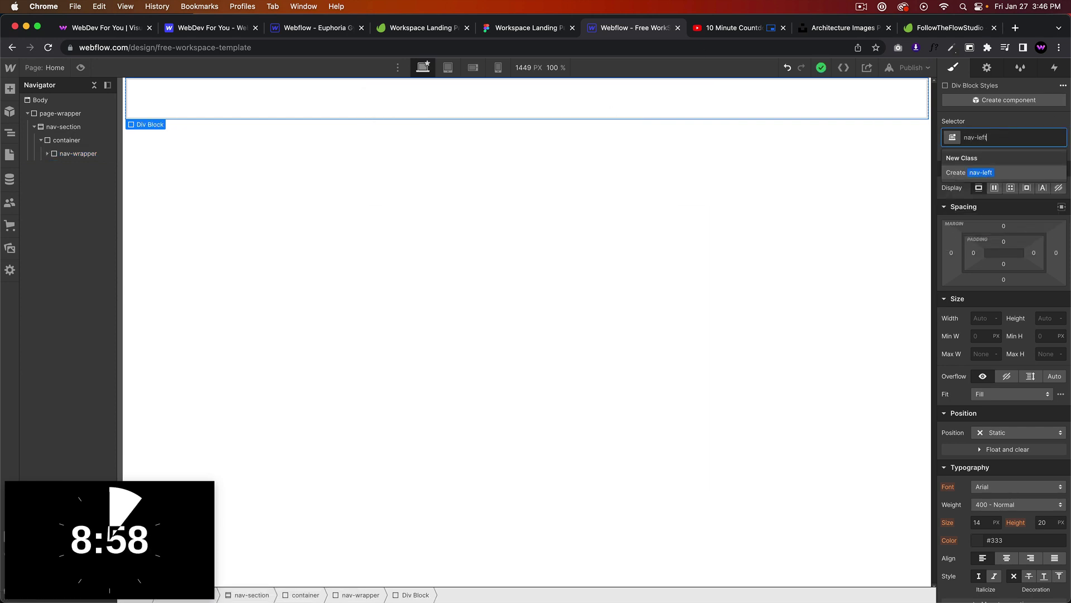
pyautogui.press('Return')
# Step: Add a second div block inside nav-wrapper with the class nav-right, and reselect nav-wrapper
pyautogui.click(71, 155)
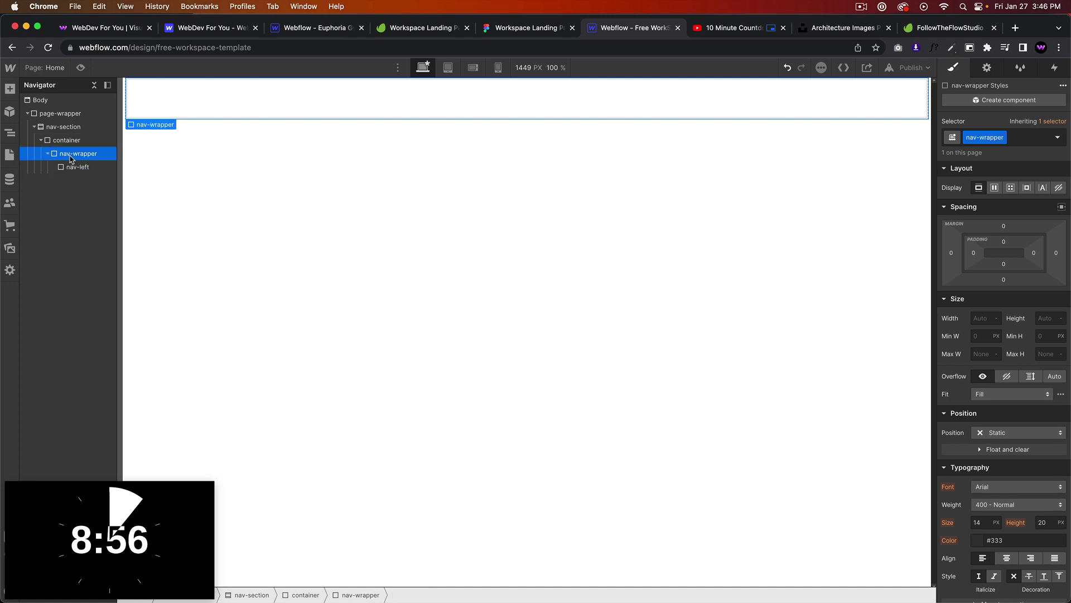
pyautogui.press('super+e')
pyautogui.write('div')
pyautogui.press('Return')
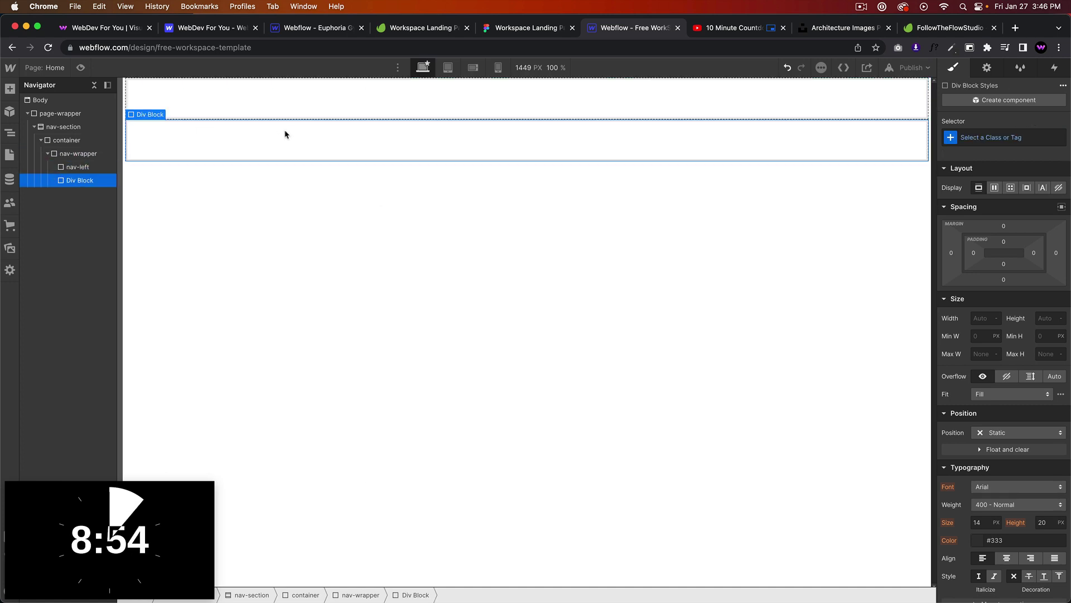
pyautogui.click(998, 138)
pyautogui.write('nav-right')
pyautogui.press('Return')
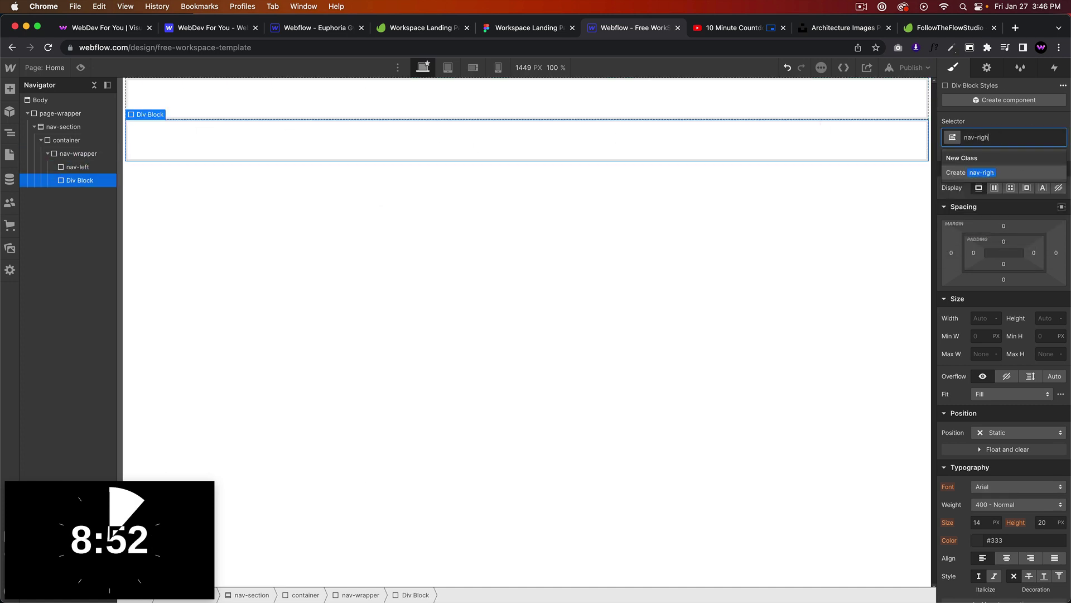
pyautogui.click(95, 157)
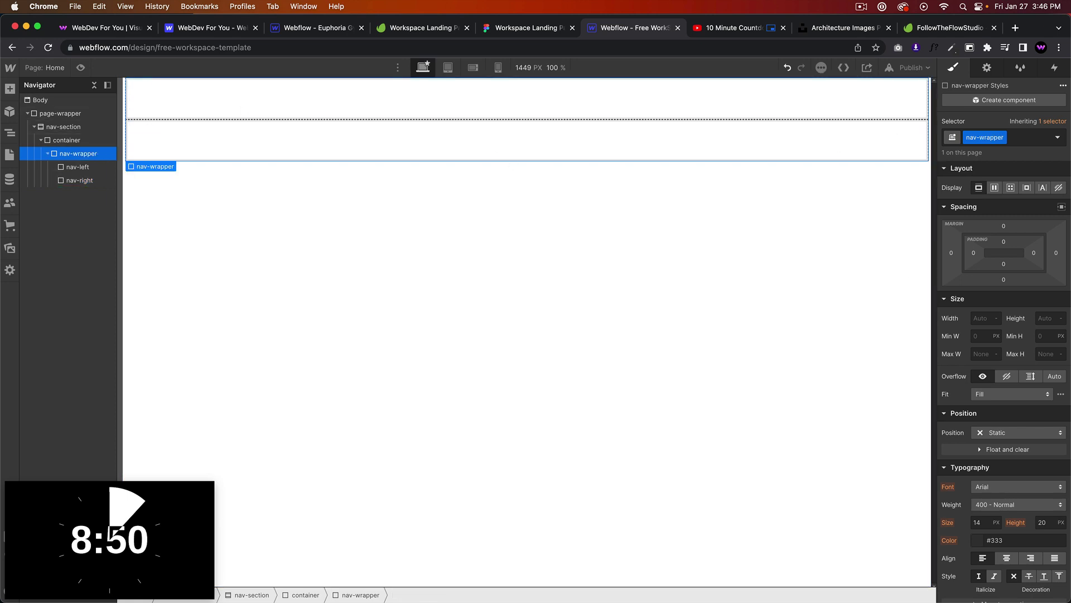
# Step: Make nav-wrapper a horizontal flex layout with its children justified with space between
pyautogui.click(994, 187)
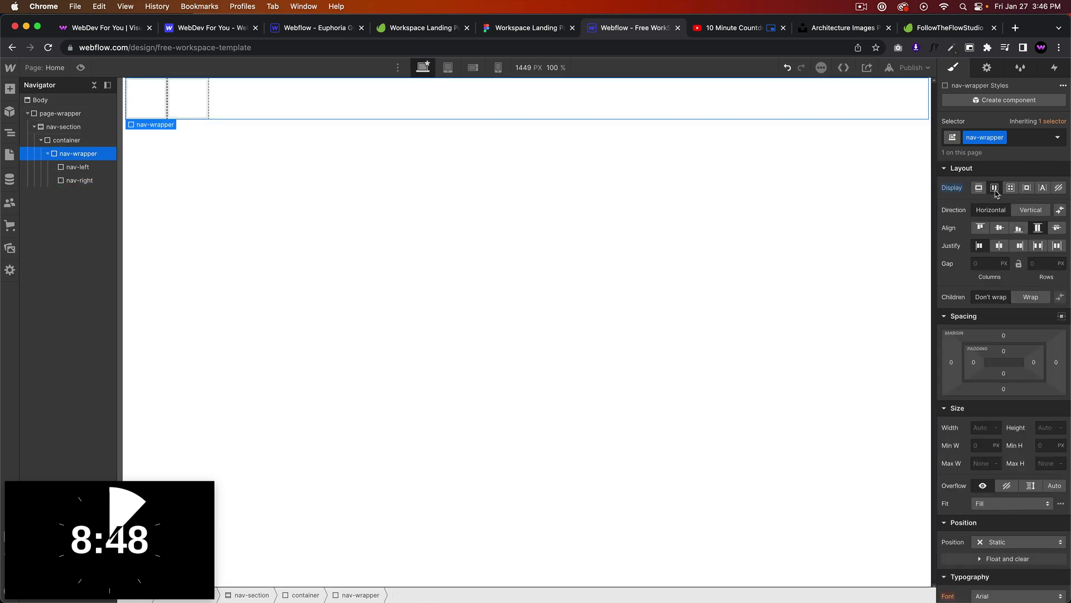
pyautogui.click(1037, 245)
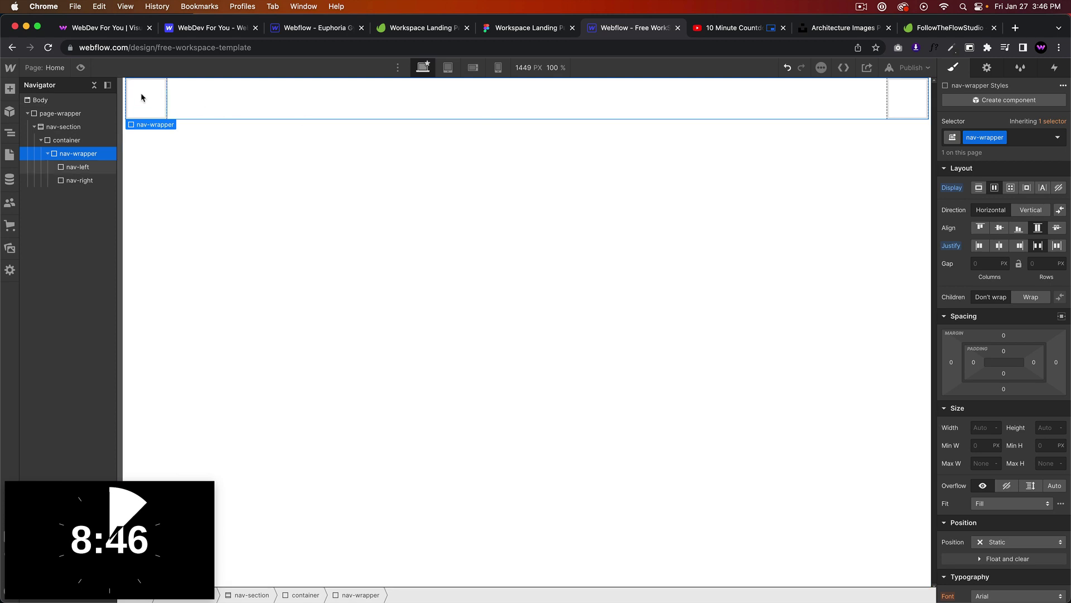
pyautogui.click(141, 98)
pyautogui.click(906, 99)
# Step: Add a link block inside nav-left and give it the class nav-brand-link-block
pyautogui.click(144, 104)
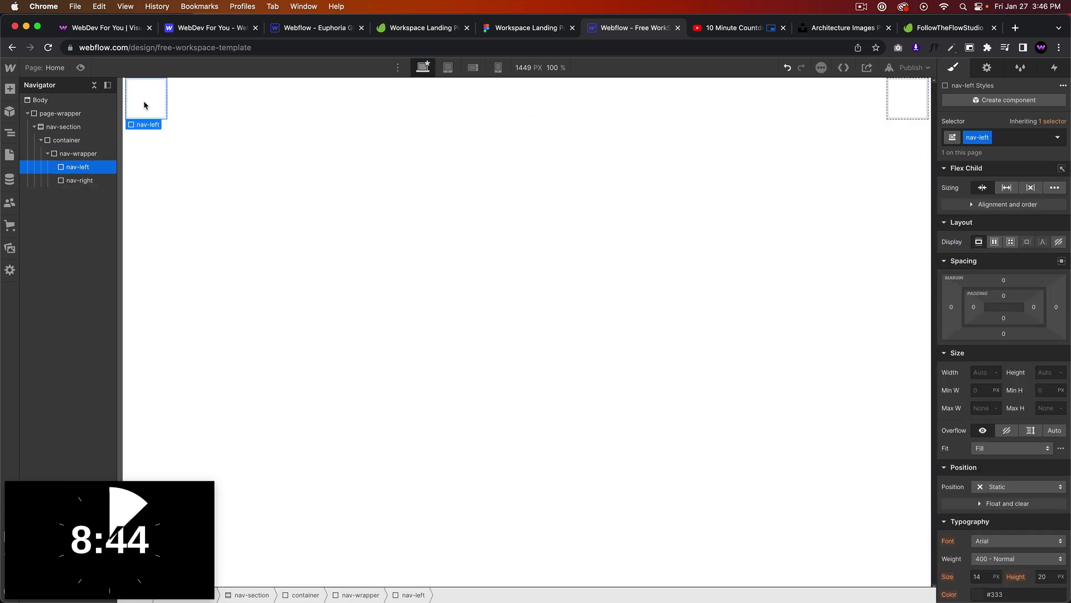
pyautogui.press('super+e')
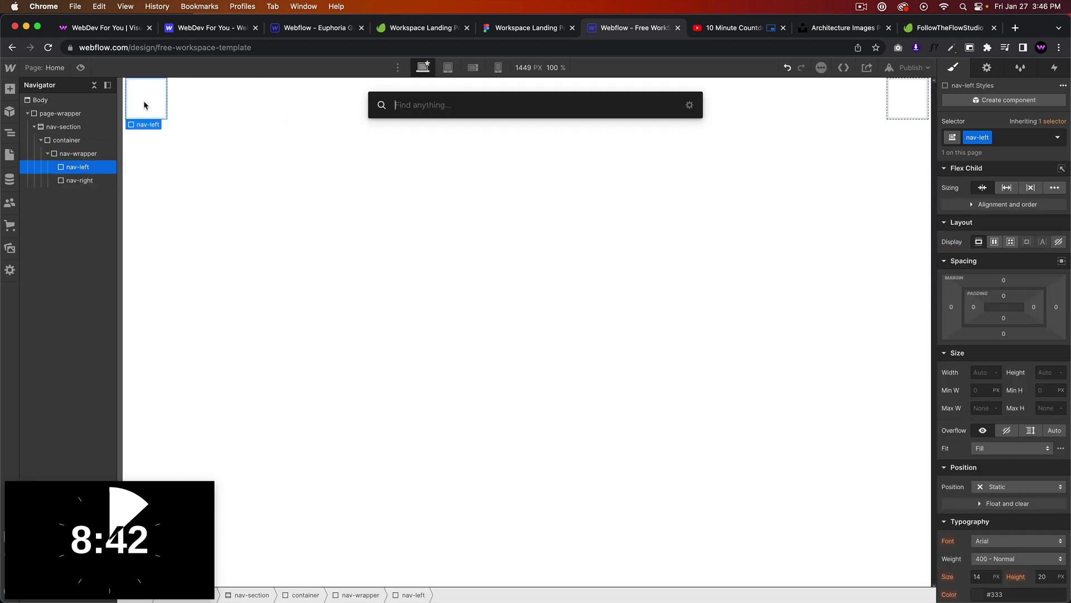
pyautogui.write('link block')
pyautogui.press('Return')
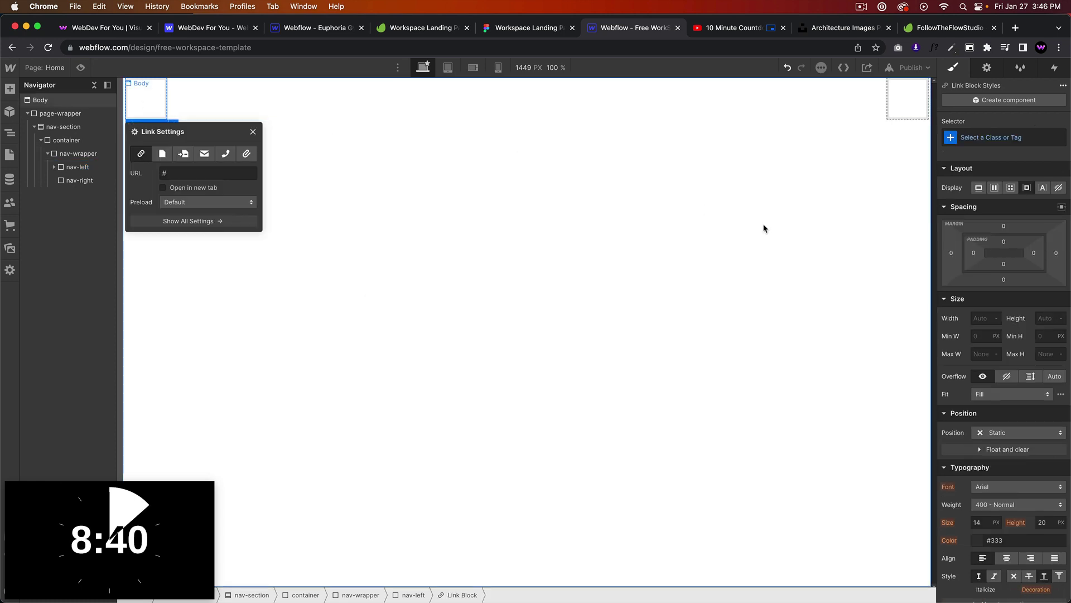
pyautogui.press('super+Return')
pyautogui.write('nav-brand')
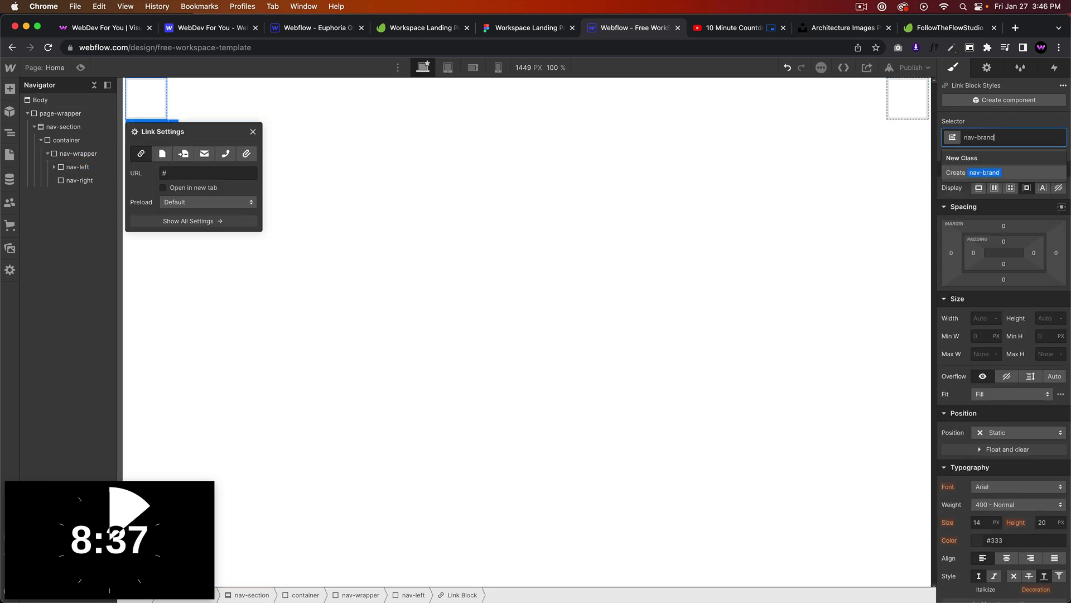
pyautogui.press('Return')
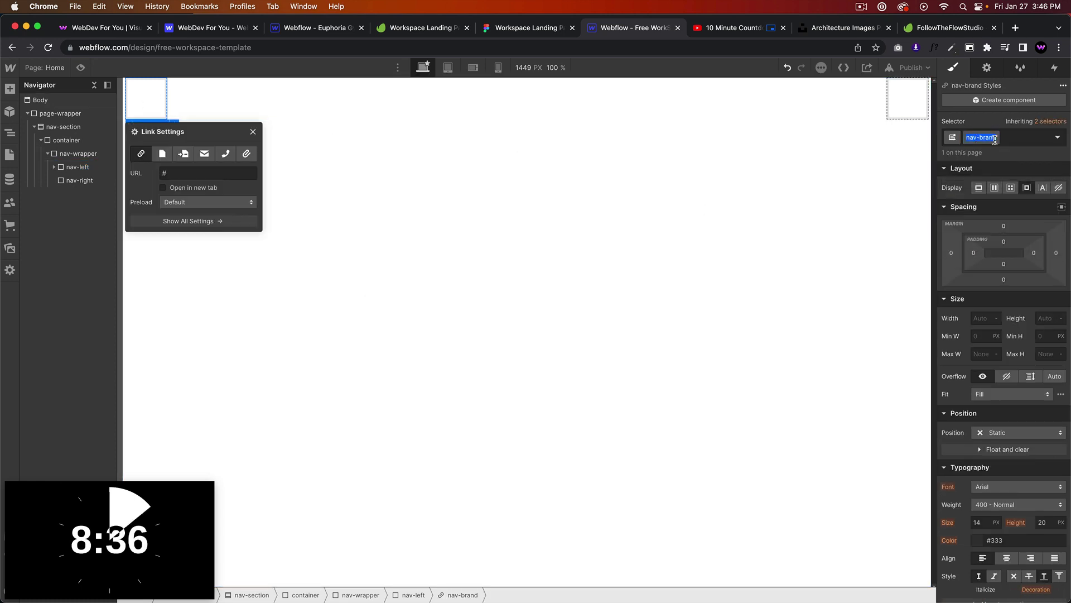
pyautogui.write('-link-block')
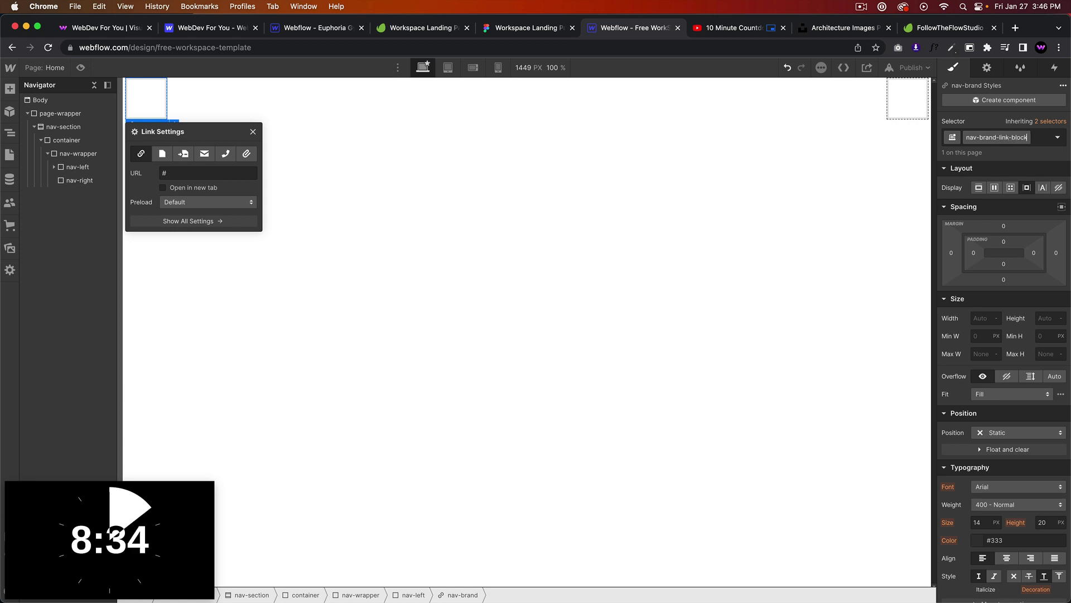
pyautogui.press('Return')
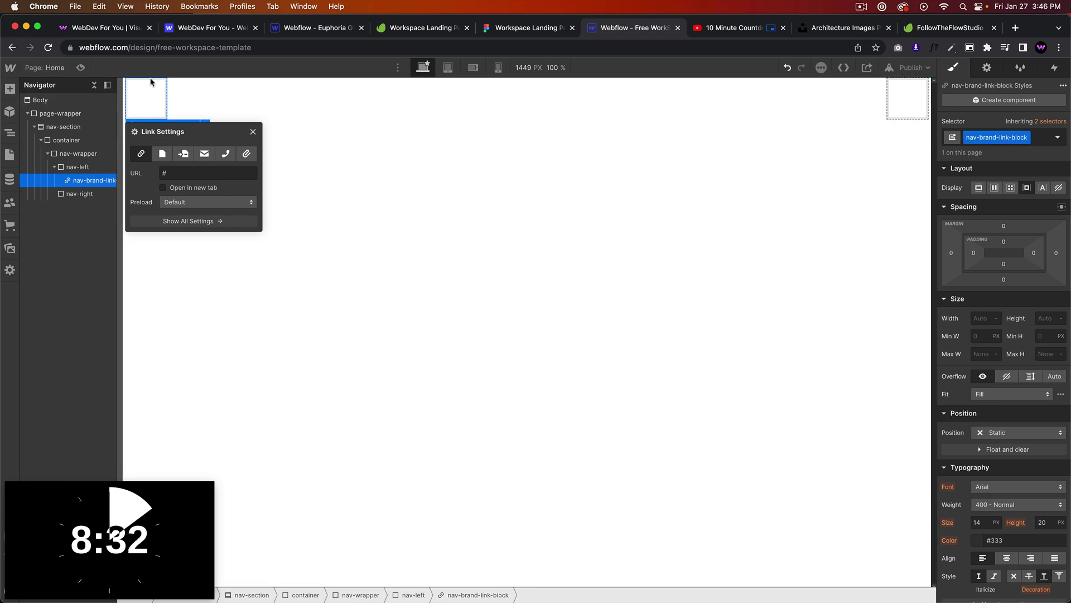
# Step: Check the logo in the Figma design, and add a div block with the class brand-circle inside nav-brand-link-block in Webflow
pyautogui.click(527, 27)
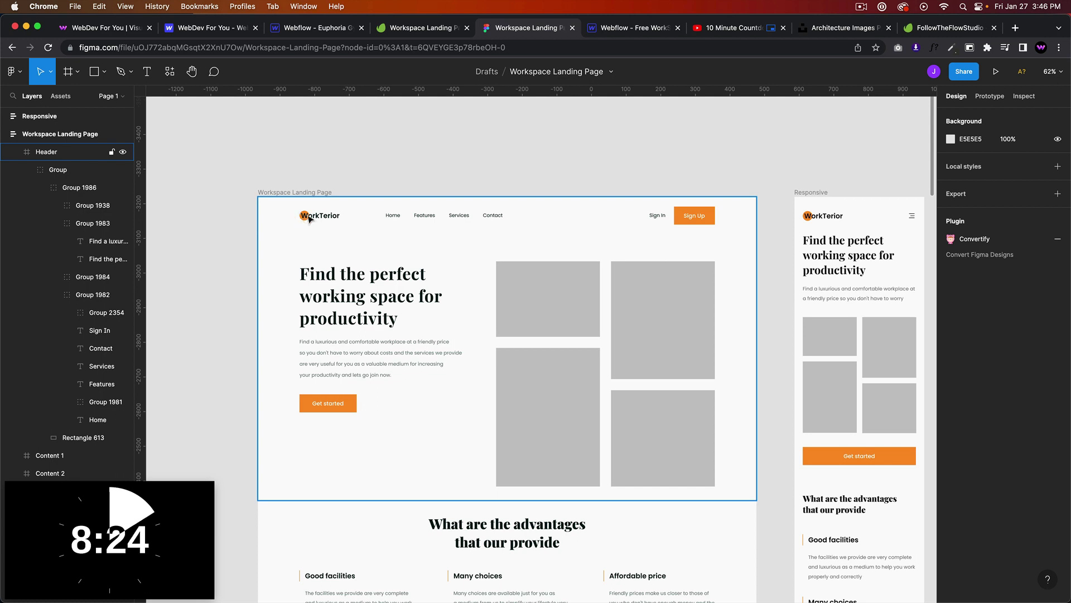
pyautogui.click(617, 188)
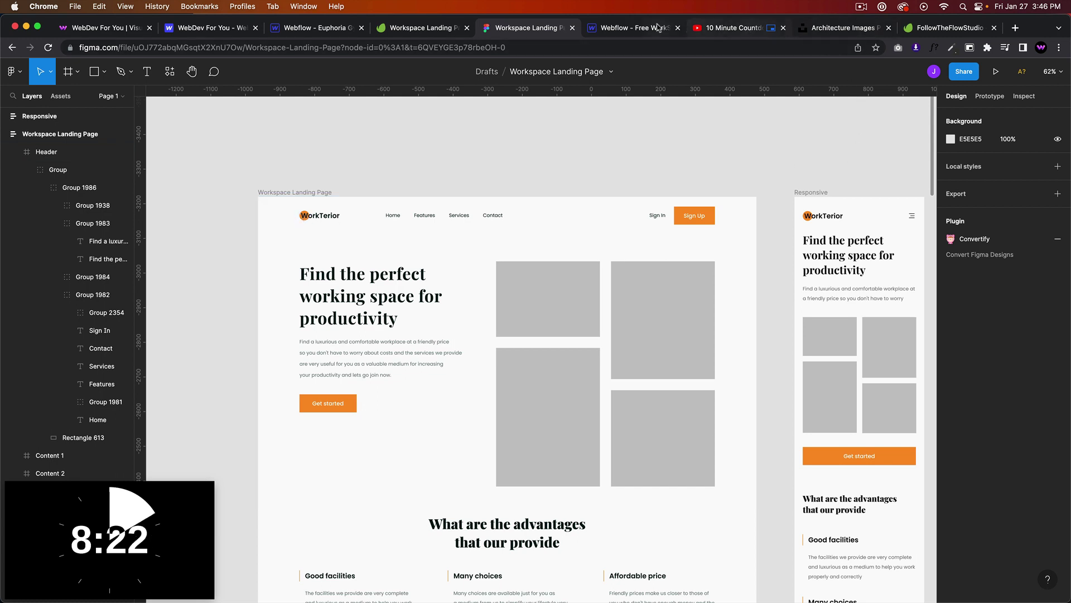
pyautogui.click(636, 28)
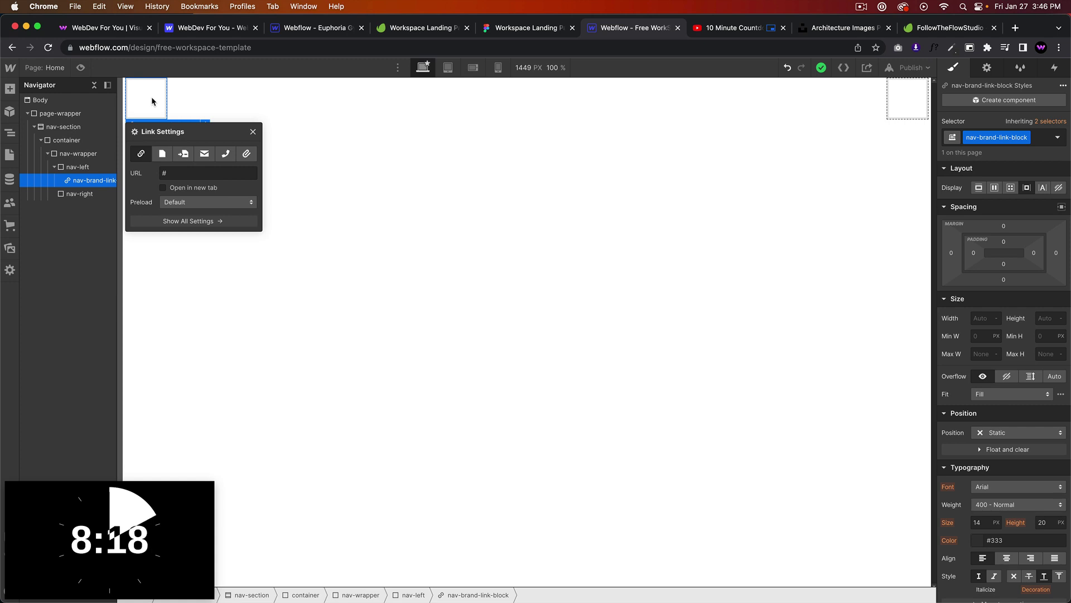
pyautogui.press('super+e')
pyautogui.write('div')
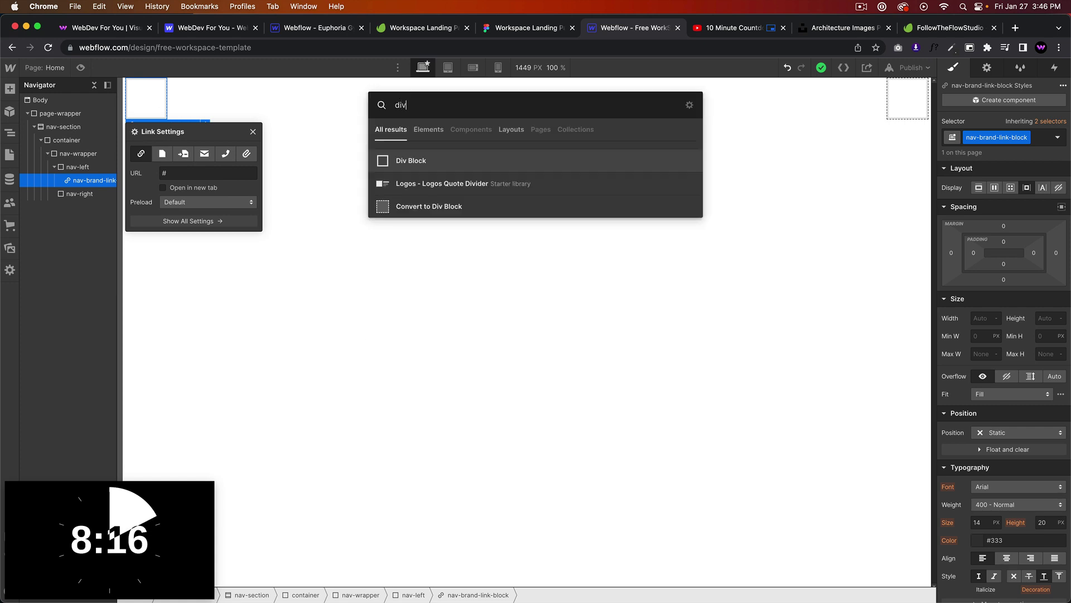
pyautogui.press('Return')
pyautogui.press('super+Return')
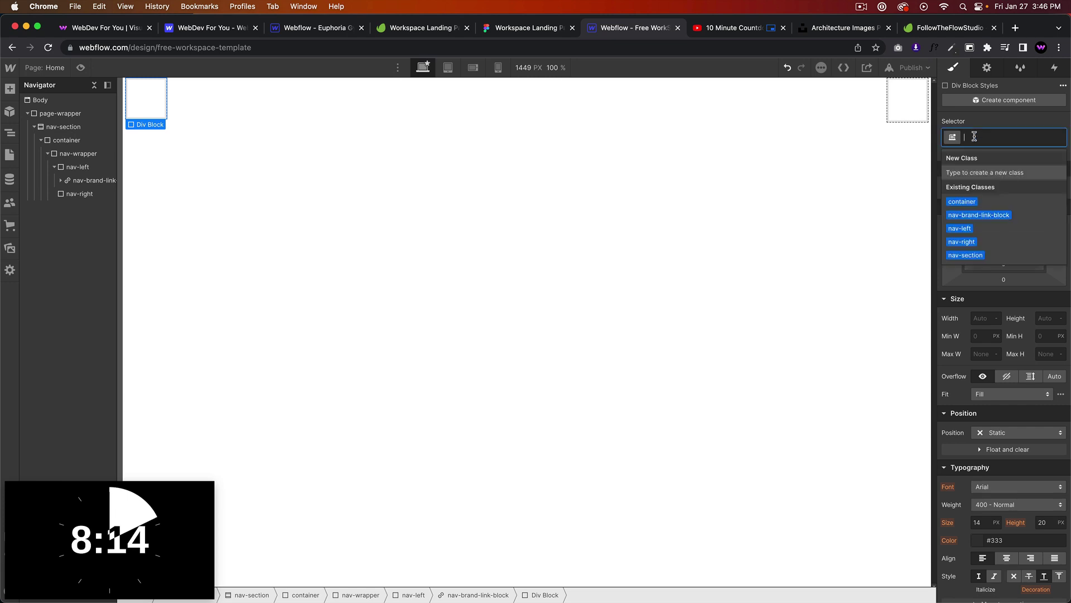
pyautogui.press('Escape')
pyautogui.click(998, 139)
pyautogui.write('brand-circle')
pyautogui.press('Return')
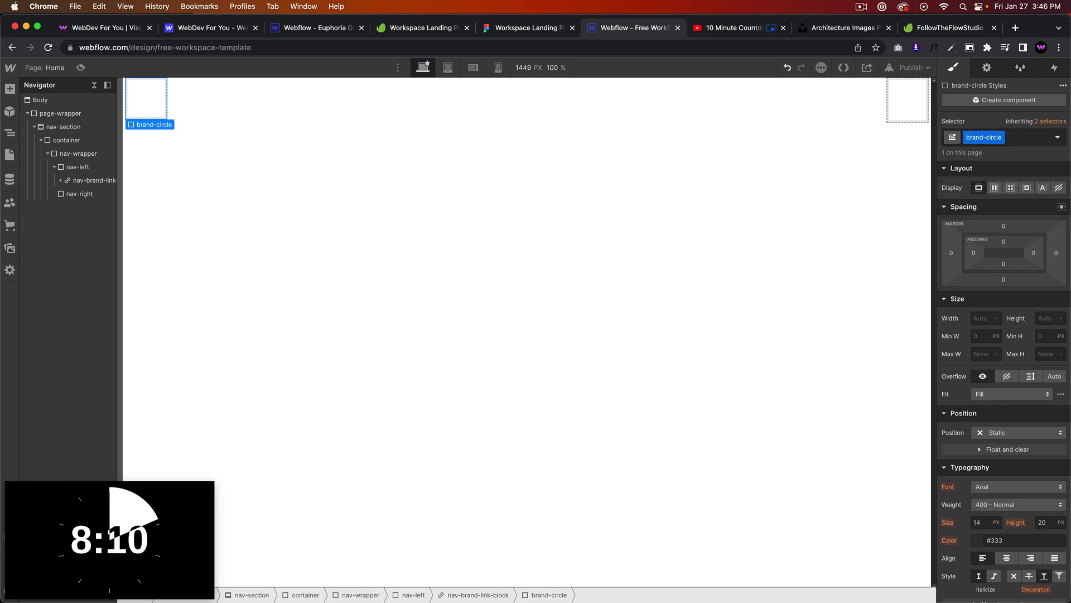
# Step: Rename the brand-circle class to nav-brand-circle
pyautogui.doubleClick(983, 137)
pyautogui.write('na')
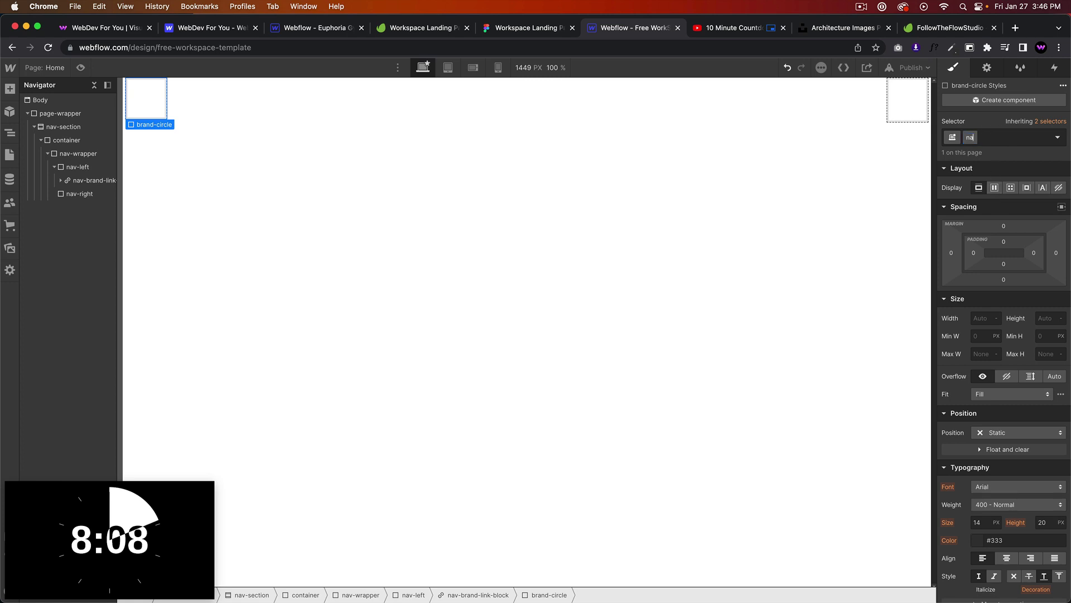
pyautogui.write('v-brand-circle')
pyautogui.press('Return')
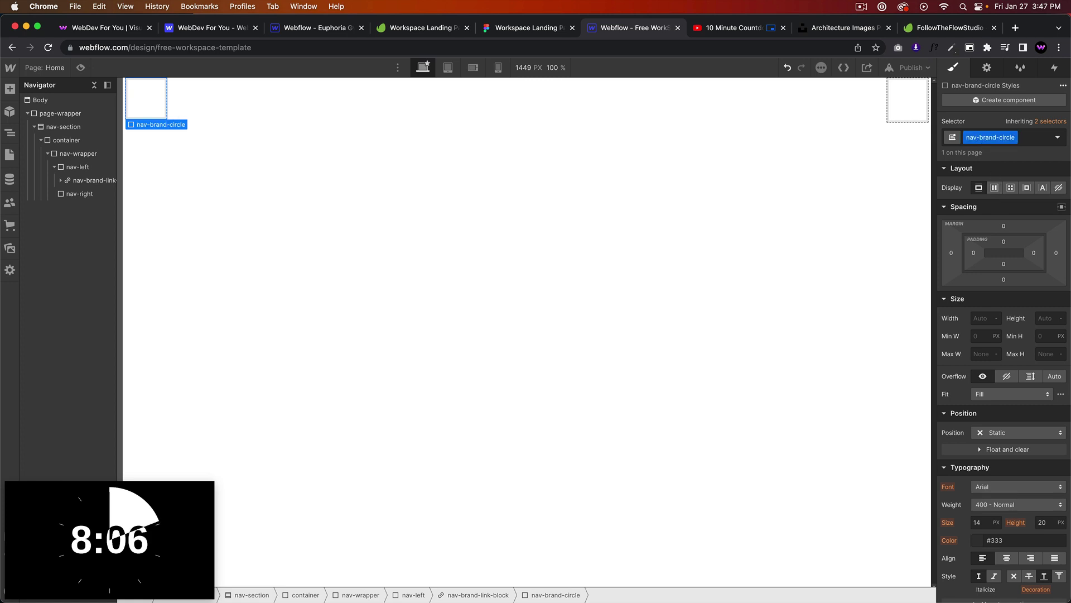
# Step: Size nav-brand-circle to 30 px wide and 30 px high, and set its border radius to 50%
pyautogui.scroll(-4, 982, 427)
pyautogui.scroll(2, 978, 363)
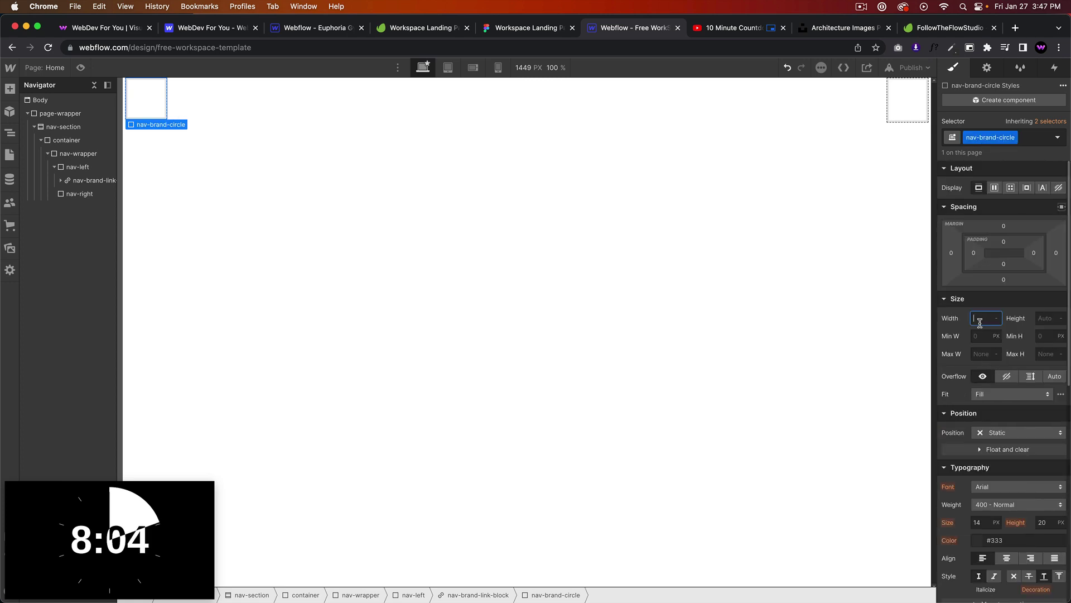
pyautogui.write('30')
pyautogui.press('Tab')
pyautogui.write('30')
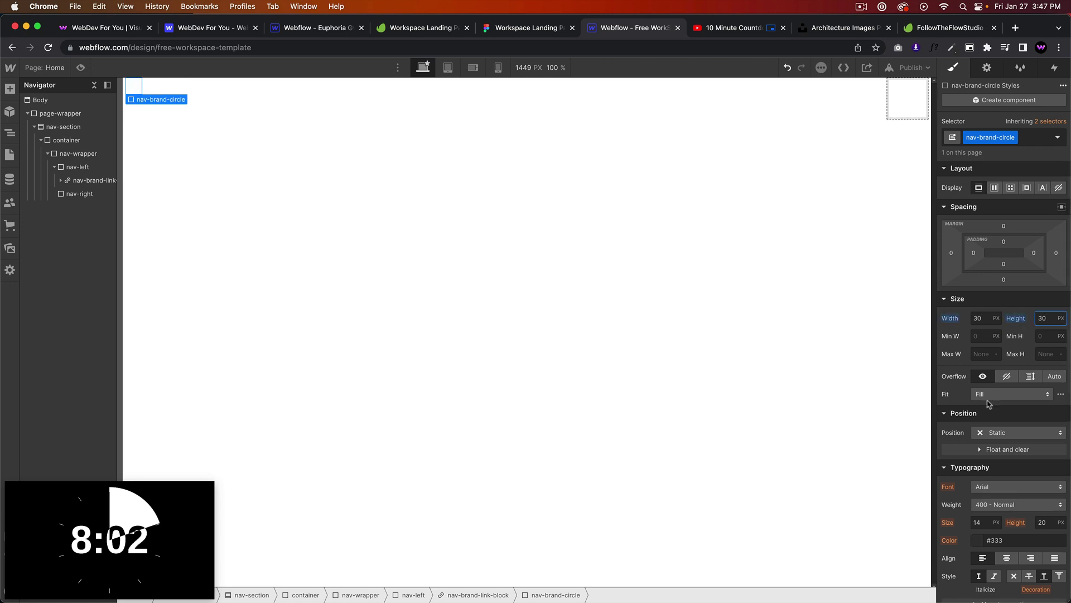
pyautogui.scroll(-5, 991, 413)
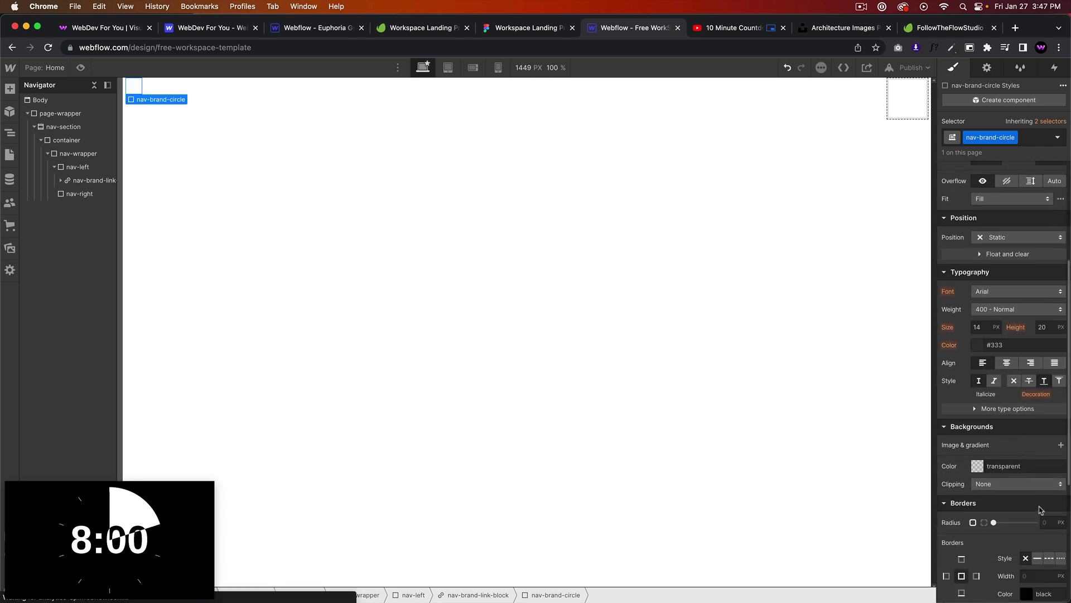
pyautogui.click(1045, 522)
pyautogui.write('50%')
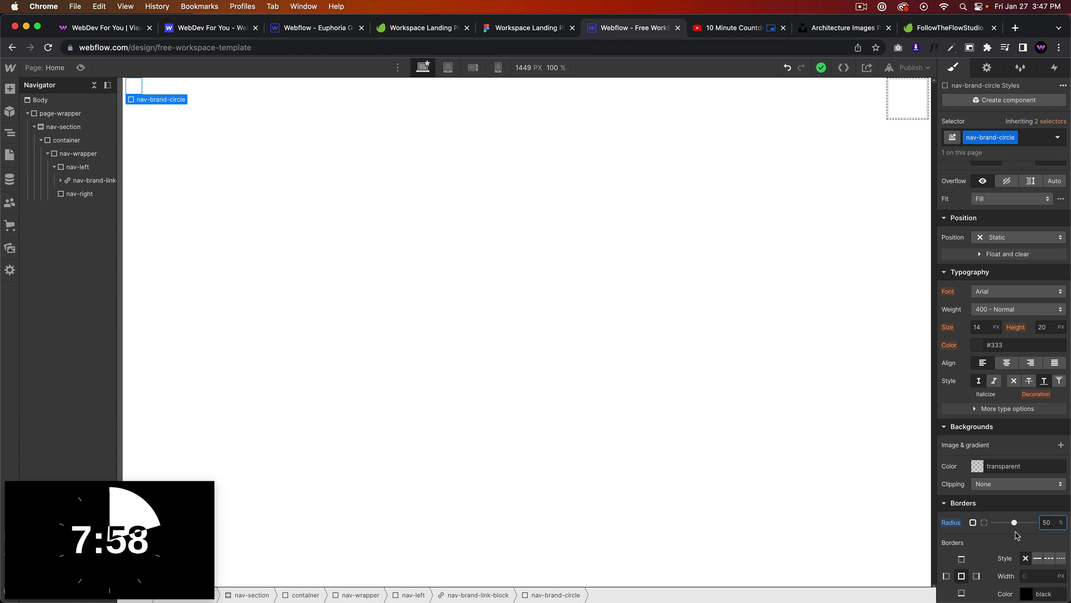
# Step: Copy the orange colour code FA9124 from the Get started button in the Figma design and return to the Webflow project
pyautogui.click(495, 28)
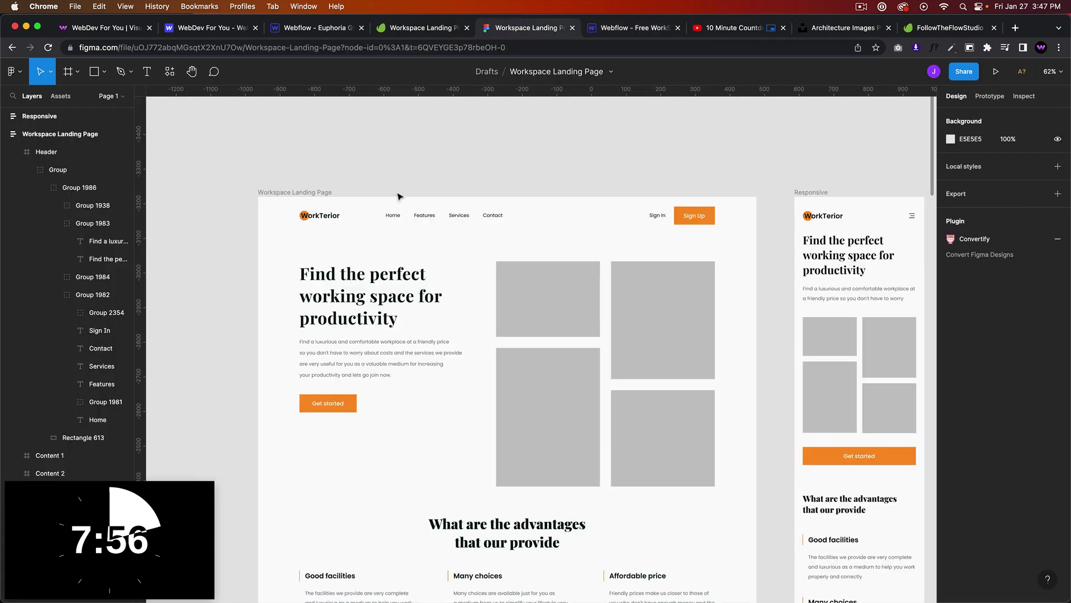
pyautogui.click(329, 401)
pyautogui.doubleClick(335, 402)
pyautogui.doubleClick(350, 402)
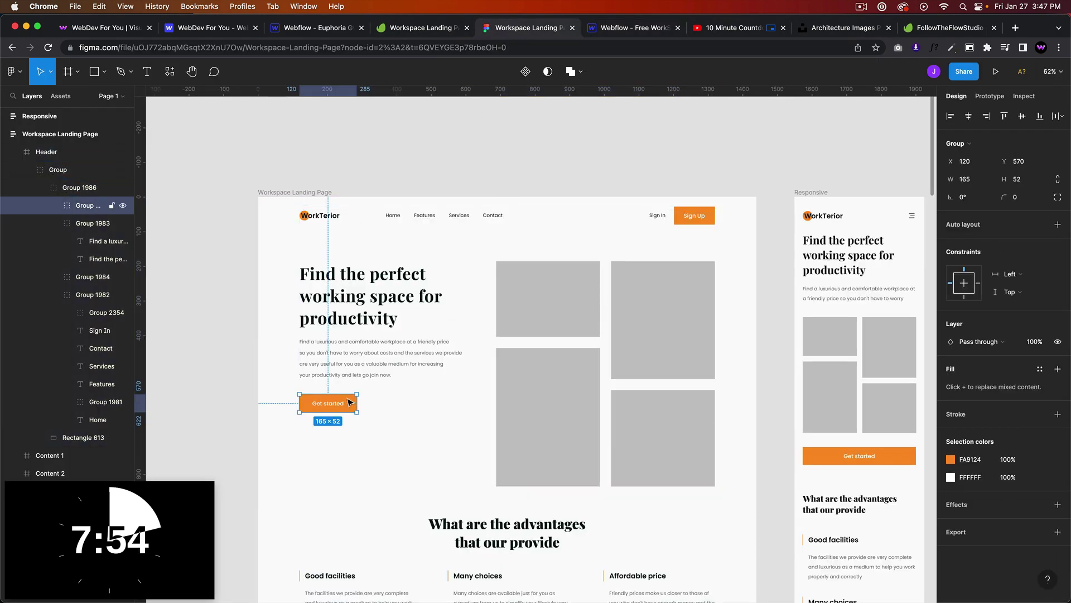
pyautogui.click(971, 459)
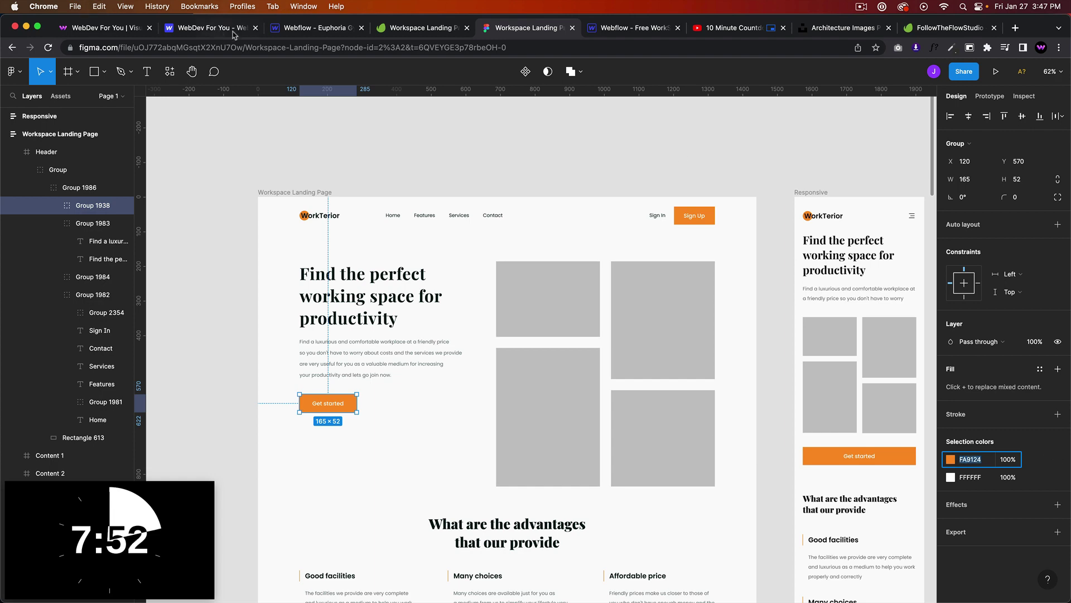
pyautogui.click(290, 28)
pyautogui.click(519, 27)
pyautogui.click(609, 33)
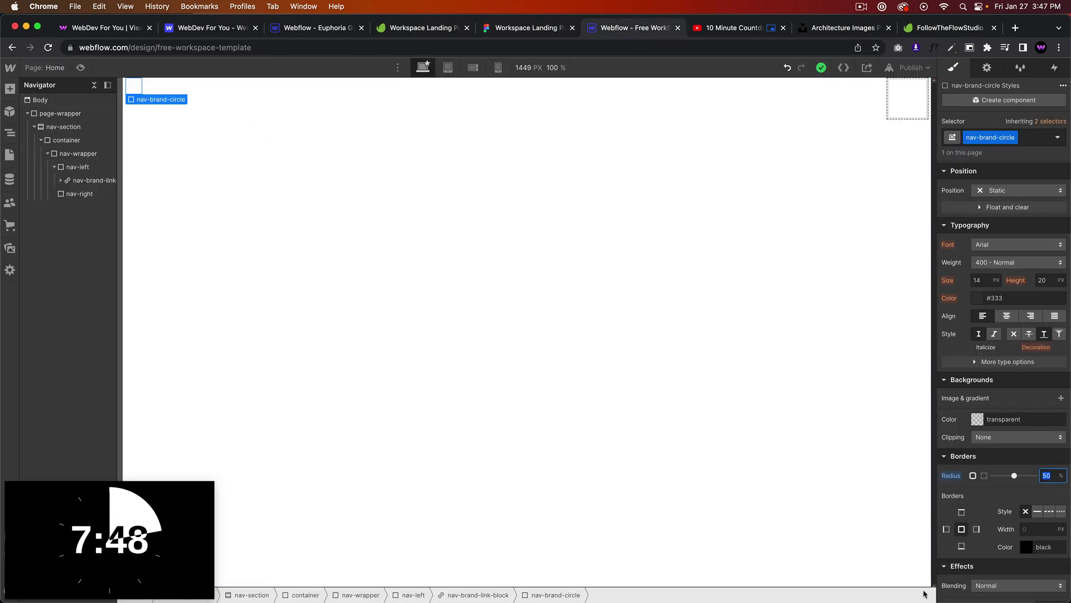
# Step: Set nav-brand-circle's background colour to #fa9124 and save it as a swatch named Dark Orange
pyautogui.click(1021, 419)
pyautogui.write('#fa9124')
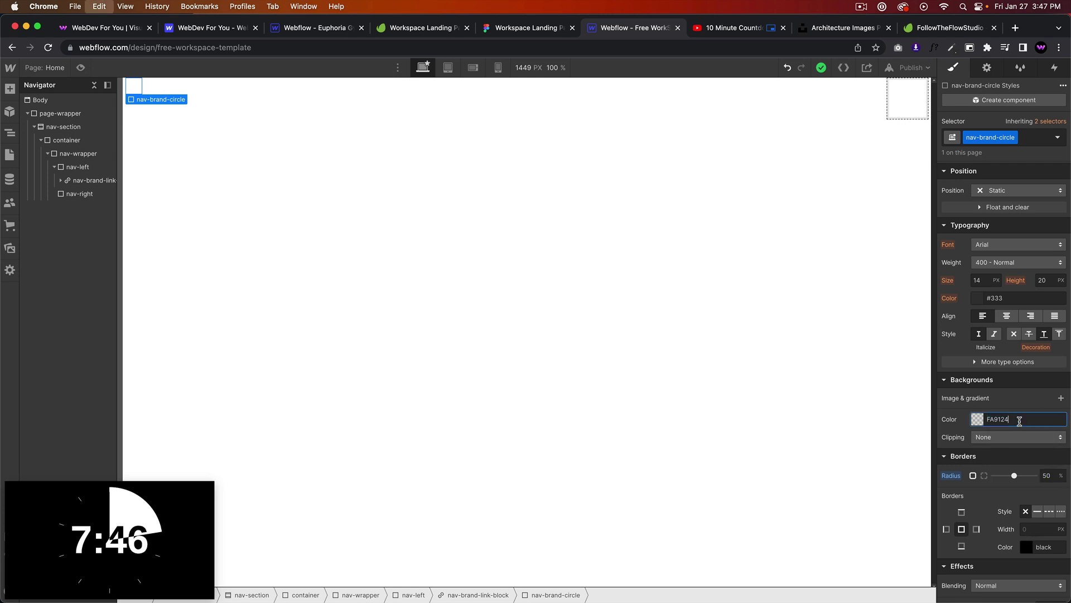
pyautogui.click(973, 421)
pyautogui.click(963, 591)
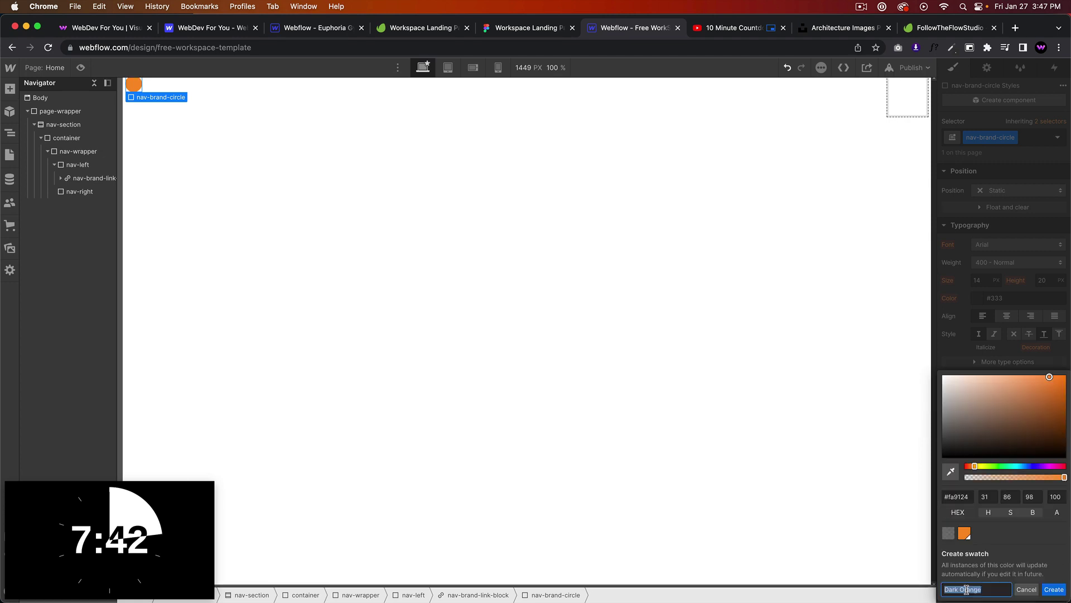
pyautogui.click(1055, 591)
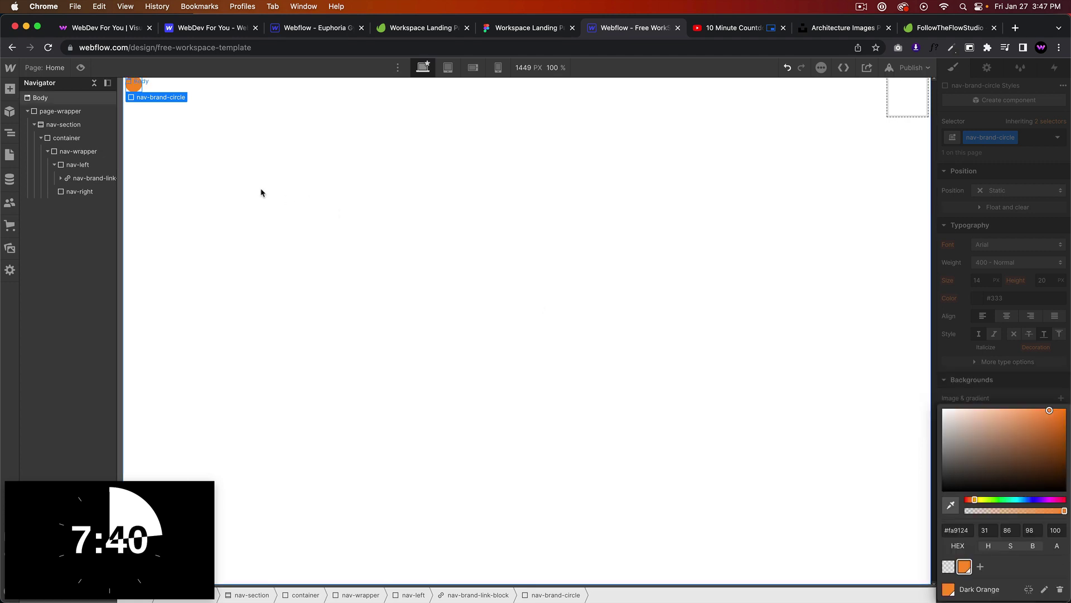
pyautogui.click(916, 304)
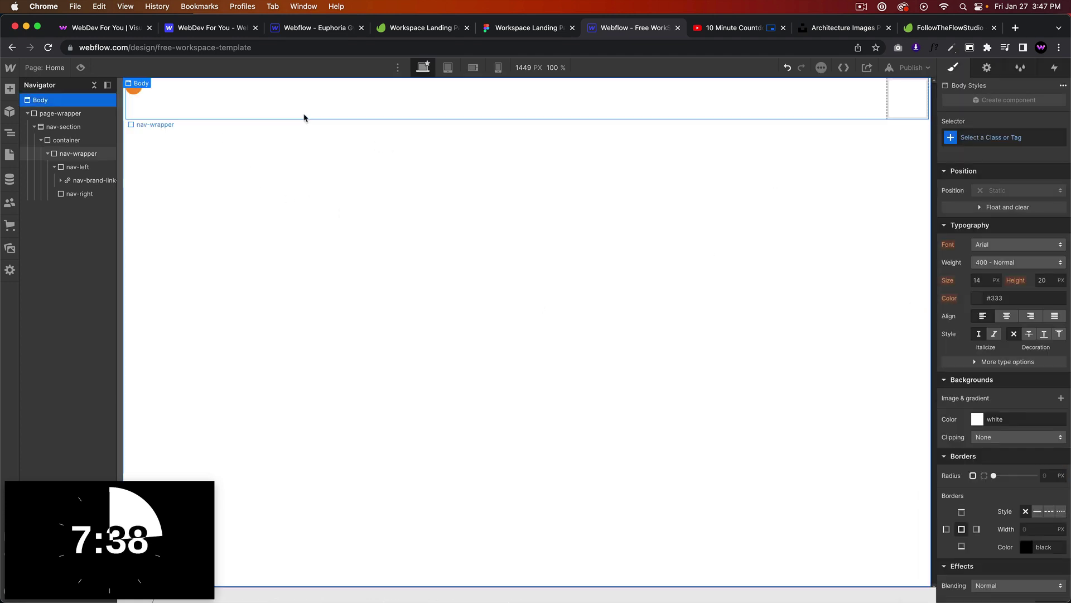
# Step: Add a text block inside nav-brand-link-block and give it the class nav-brand-text
pyautogui.click(137, 93)
pyautogui.click(87, 181)
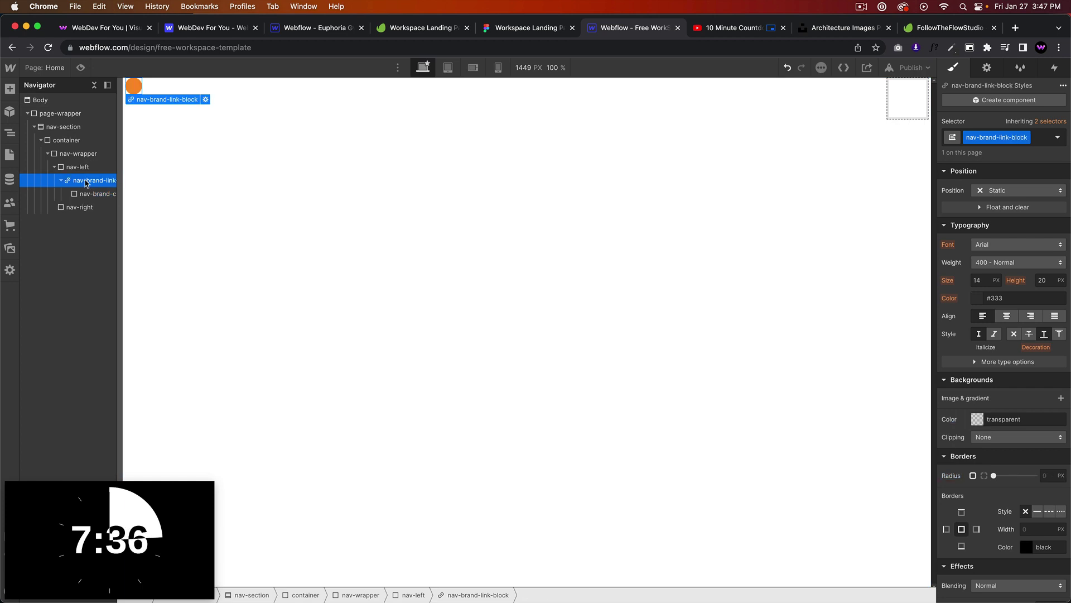
pyautogui.press('super+e')
pyautogui.write('text block')
pyautogui.press('Return')
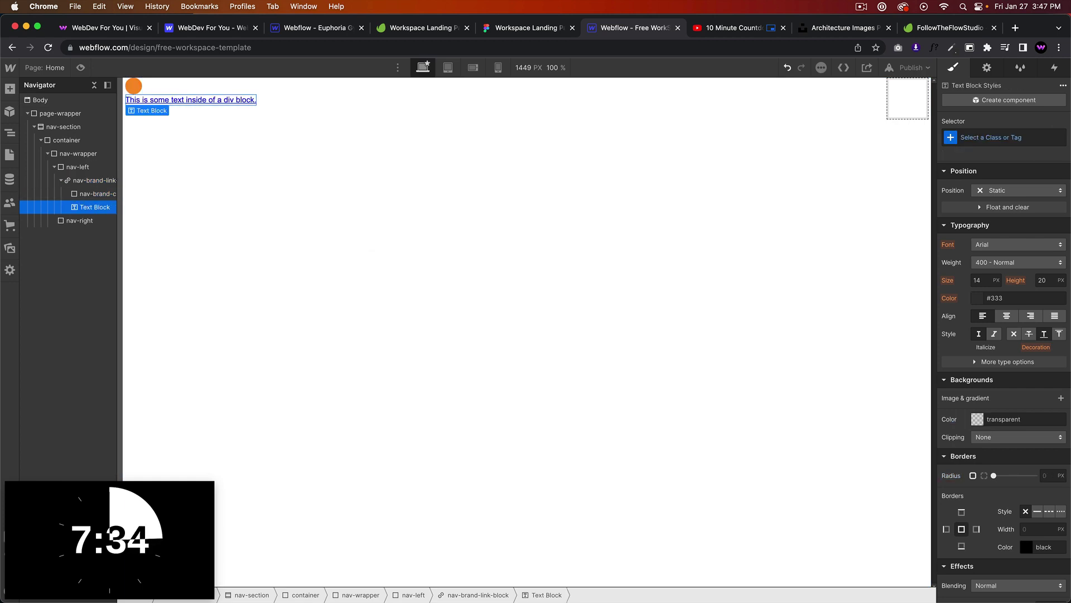
pyautogui.click(982, 139)
pyautogui.write('nav-brand-te')
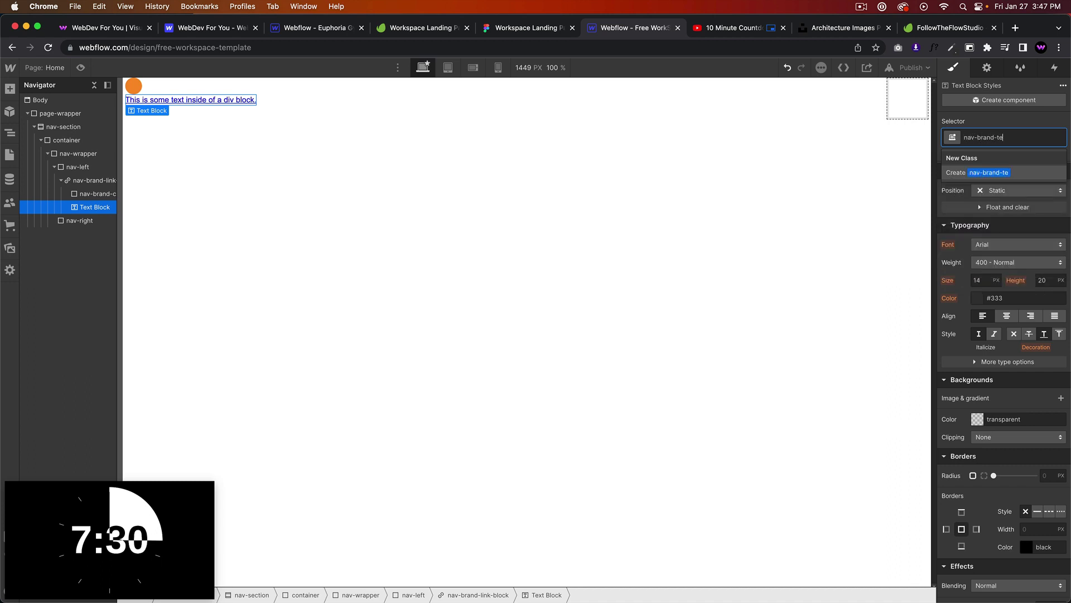
pyautogui.write('t')
pyautogui.press('Return')
# Step: Replace the placeholder text of nav-brand-text with "WorkSpace"
pyautogui.press('Return')
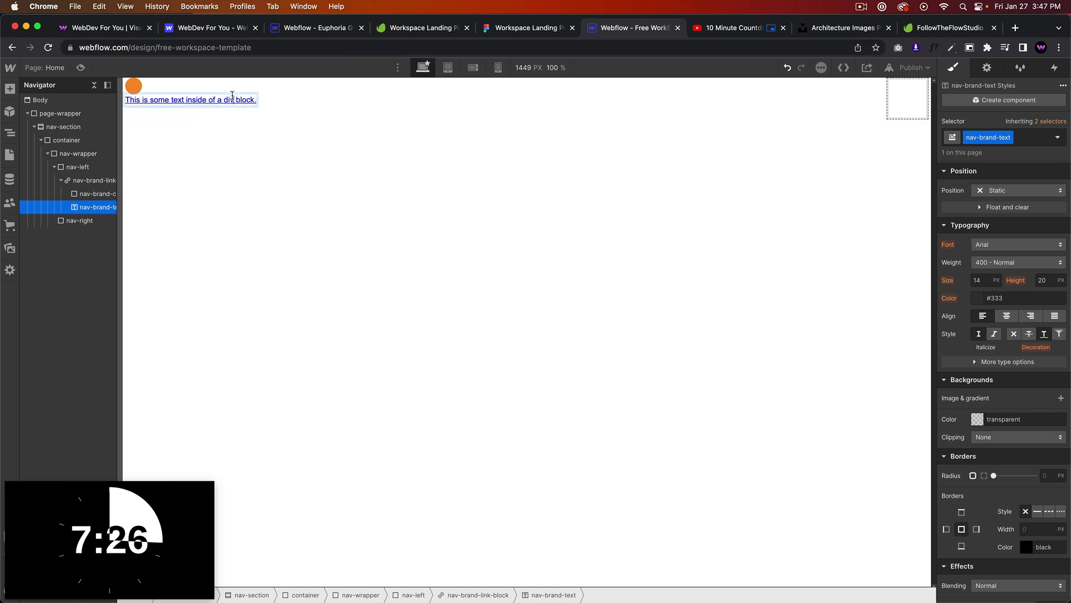
pyautogui.write('WorkSpace')
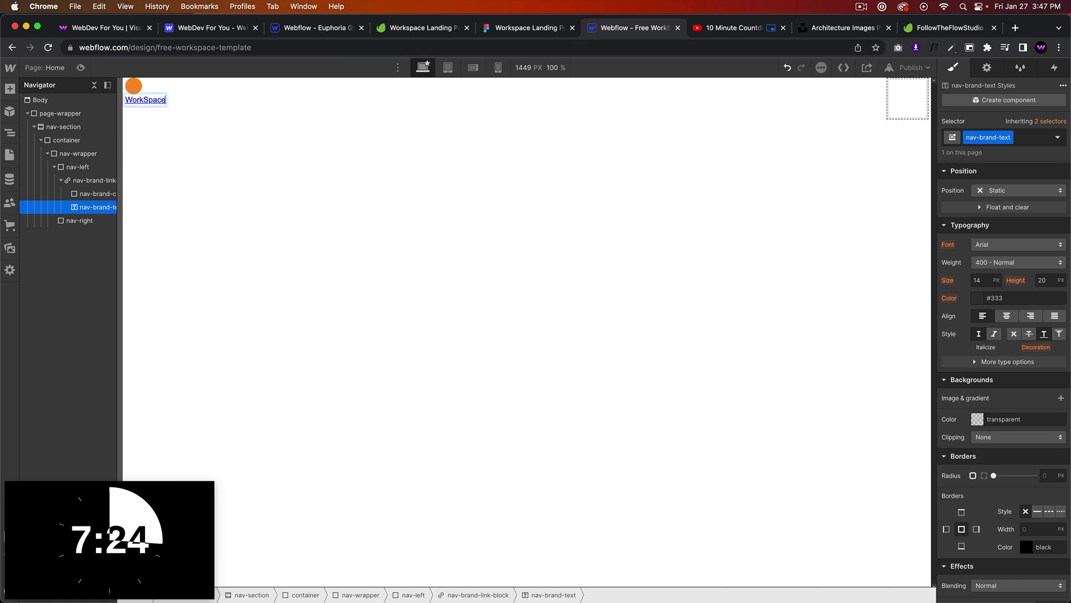
pyautogui.press('Escape')
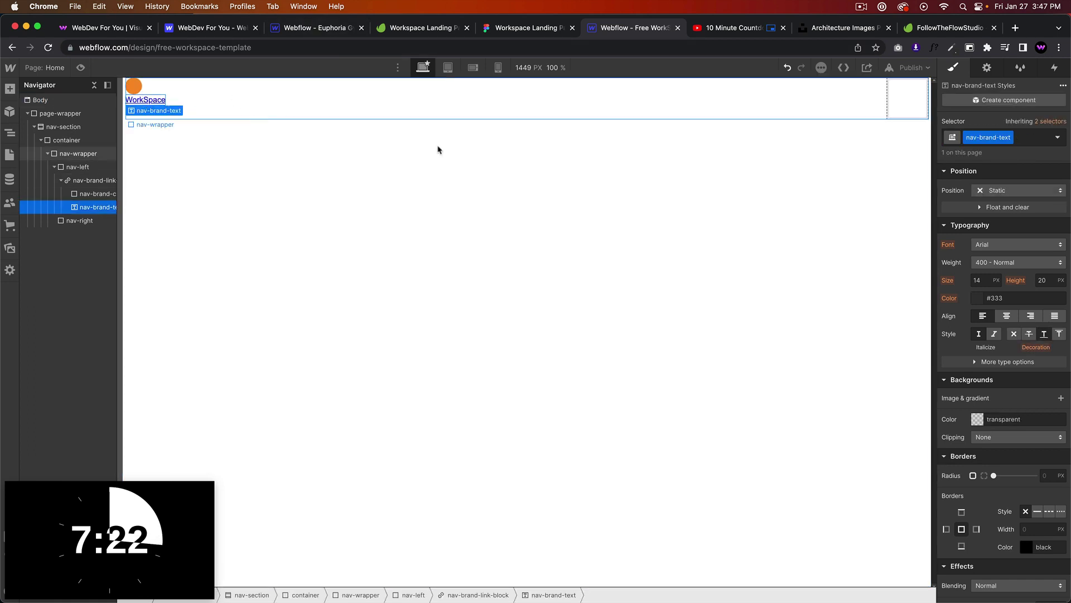
# Step: Set nav-brand-text's colour to black and remove the underline from both nav-brand-text and nav-brand-link-block
pyautogui.click(981, 296)
pyautogui.moveTo(963, 365); pyautogui.dragTo(940, 395)
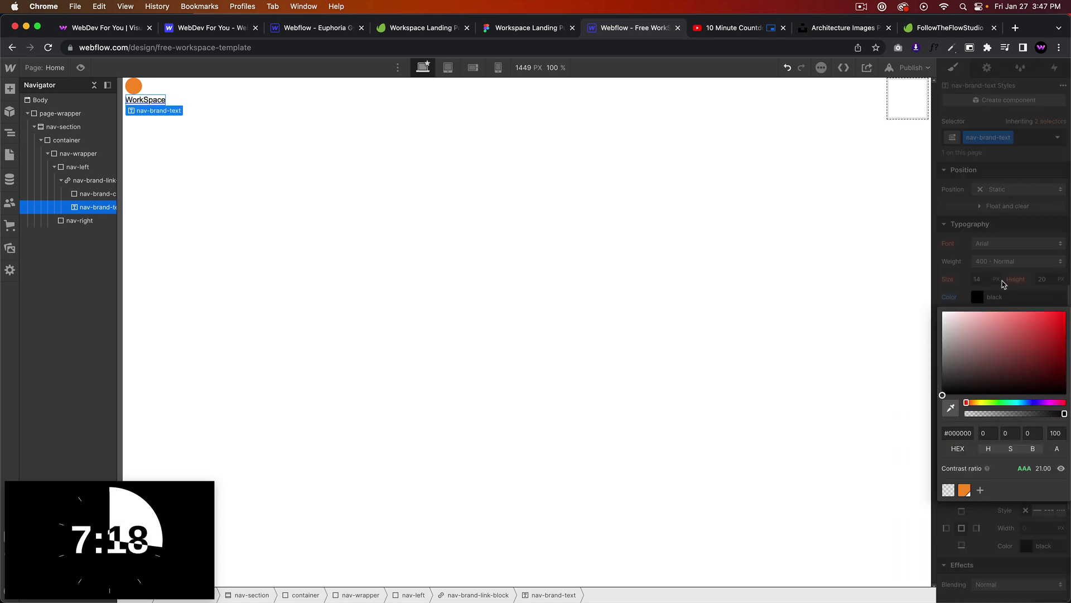
pyautogui.press('Escape')
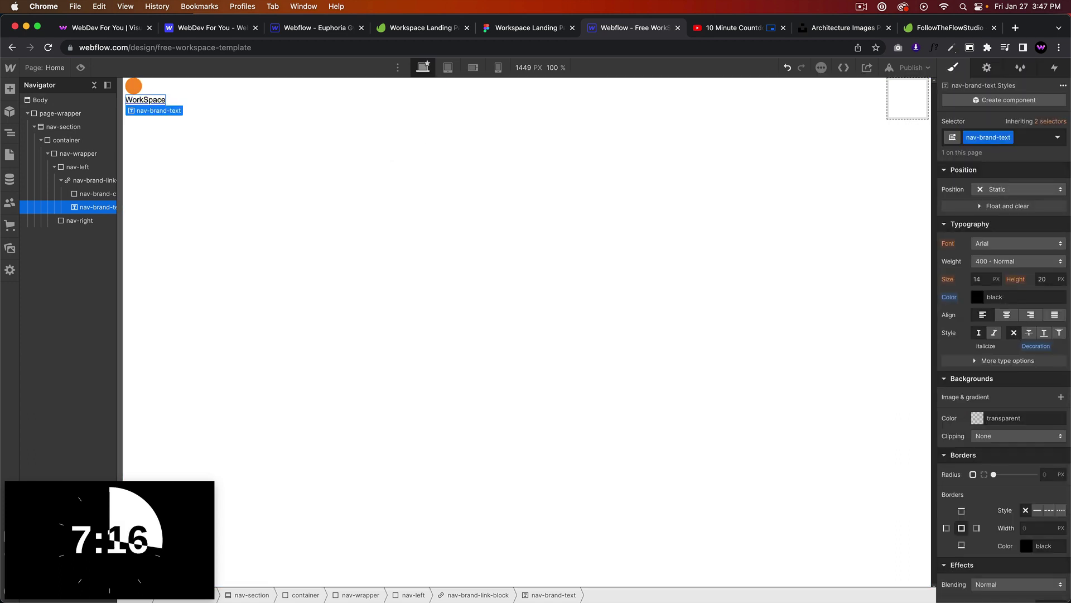
pyautogui.click(106, 181)
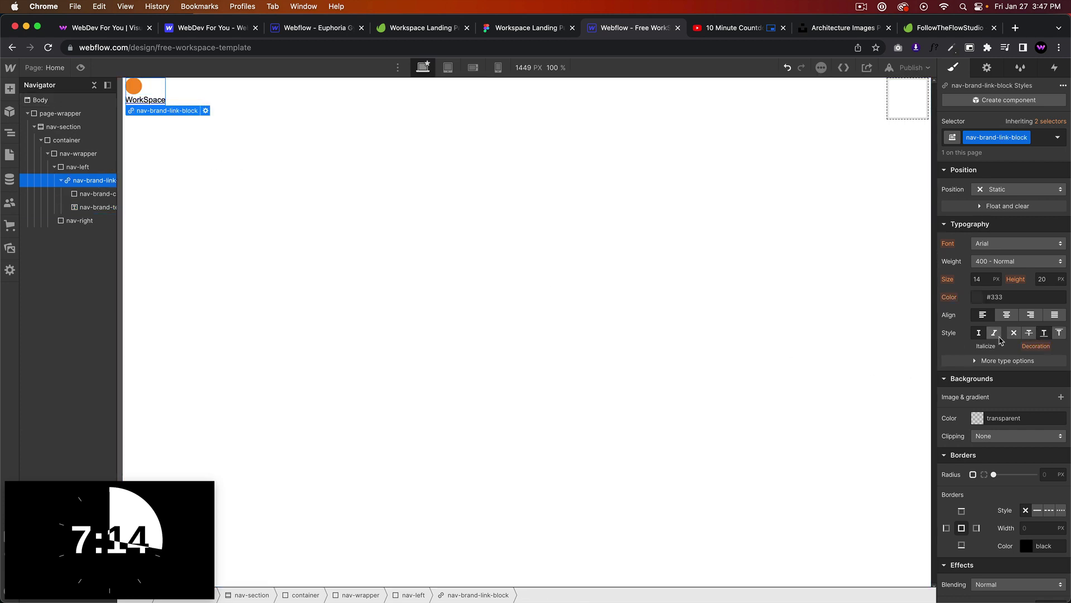
pyautogui.click(95, 207)
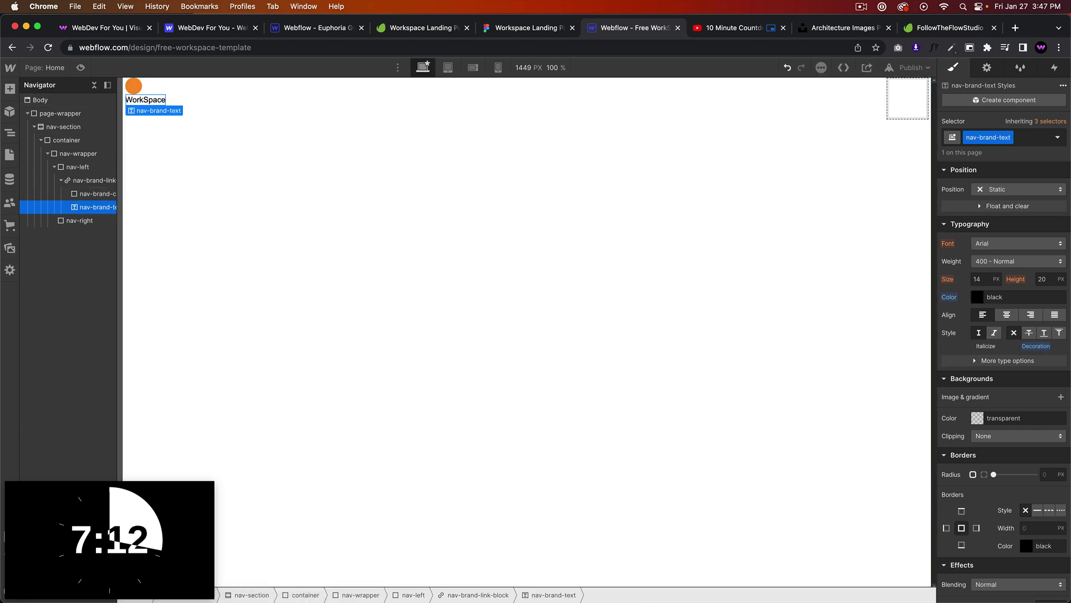
# Step: Inspect the typography of the WorkTerior logo text in the Figma design, then return to the Webflow project
pyautogui.click(524, 28)
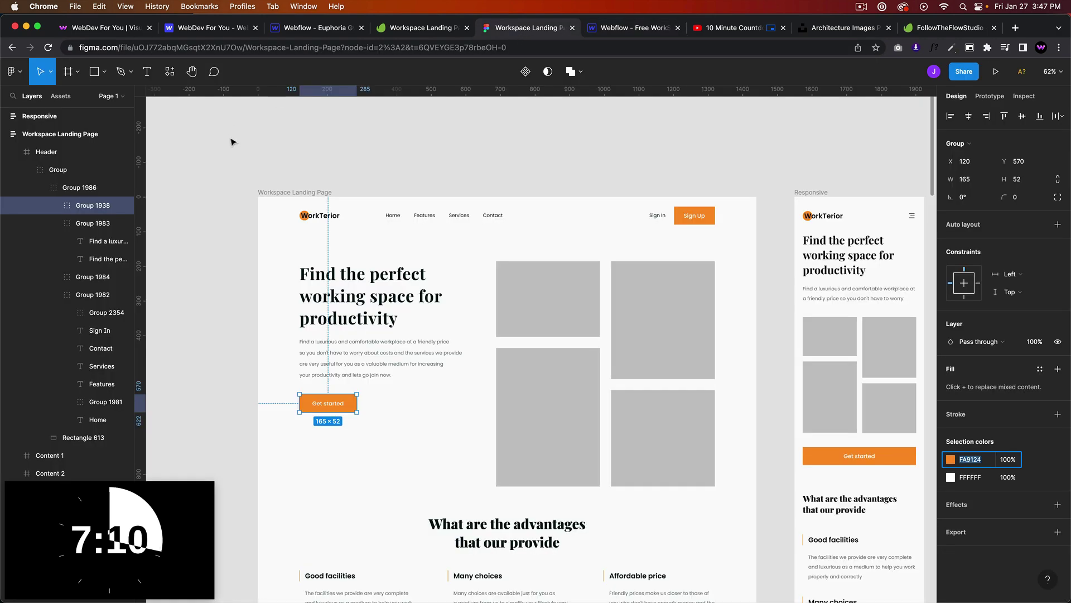
pyautogui.click(330, 221)
pyautogui.doubleClick(327, 215)
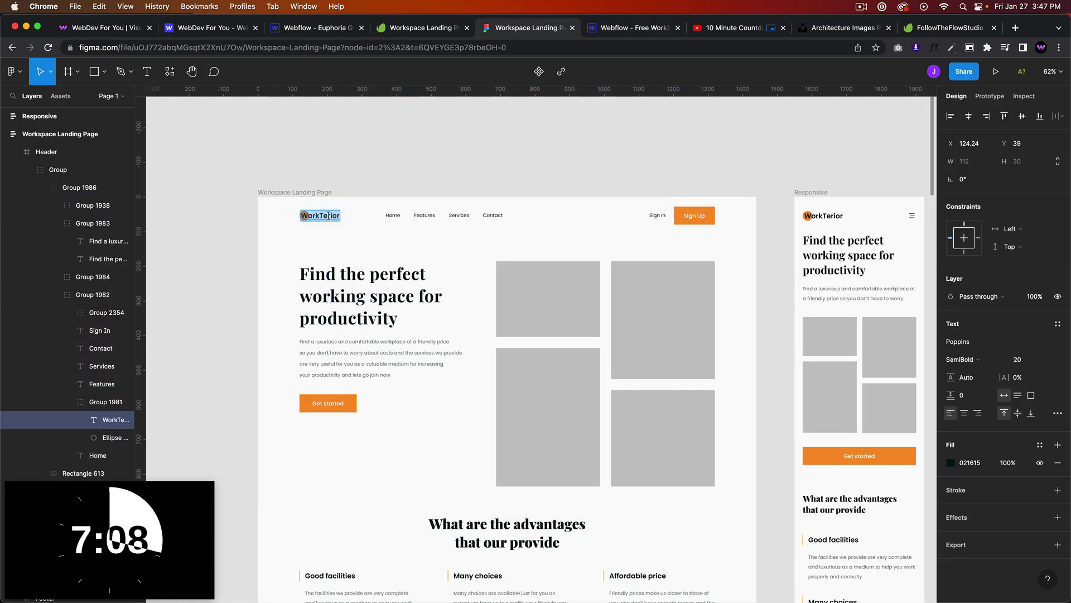
pyautogui.press('Escape')
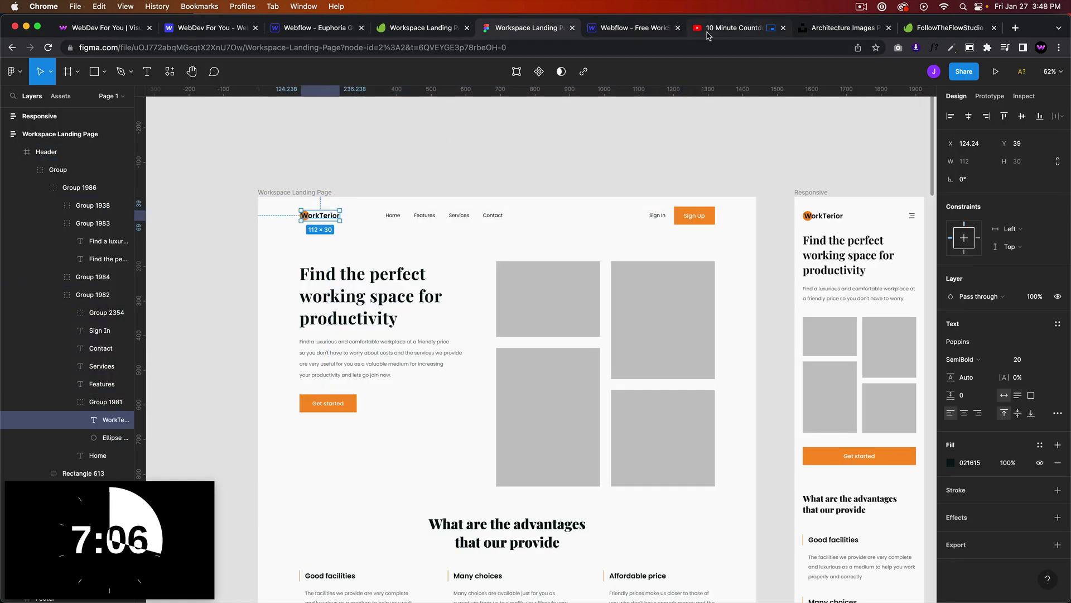
pyautogui.click(630, 27)
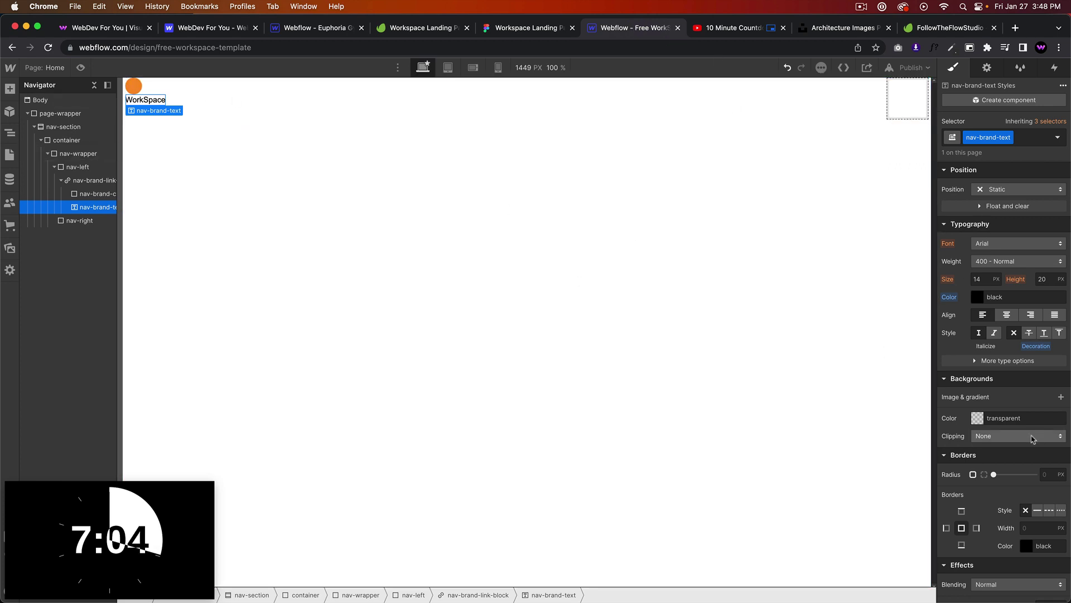
# Step: Set nav-brand-text's font to Poppins with weight 600 - Semi Bold
pyautogui.scroll(5, 1003, 351)
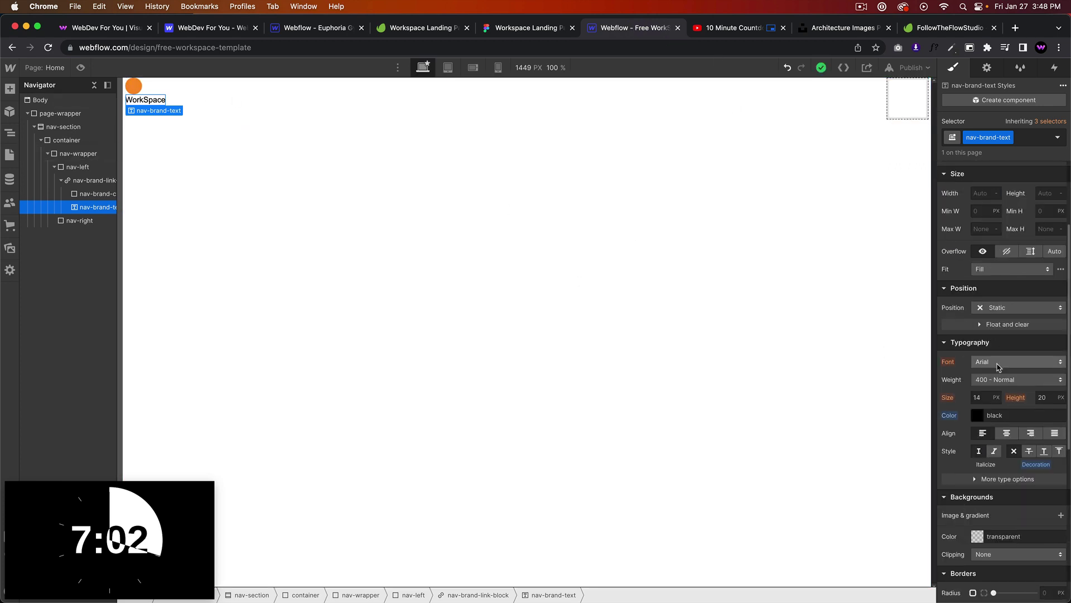
pyautogui.click(999, 362)
pyautogui.click(1006, 478)
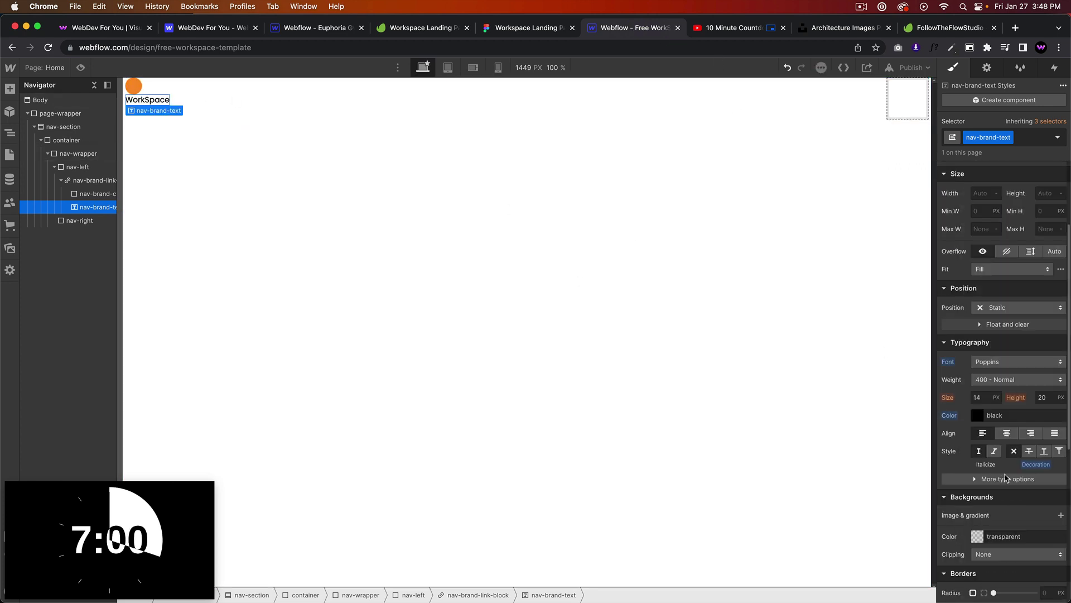
pyautogui.click(1017, 380)
pyautogui.click(1004, 419)
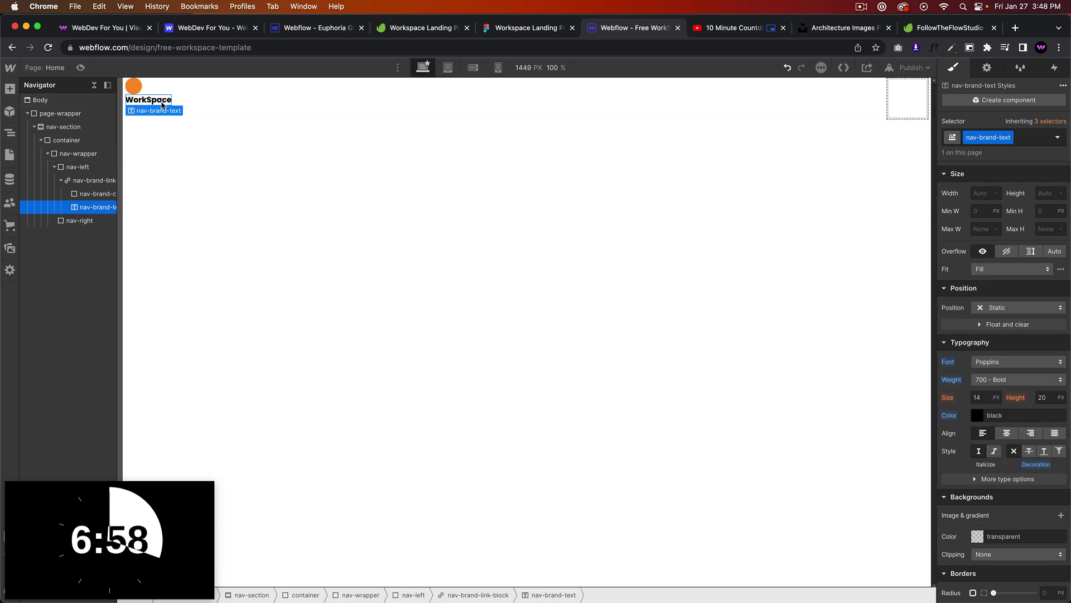
pyautogui.click(1008, 384)
pyautogui.click(999, 366)
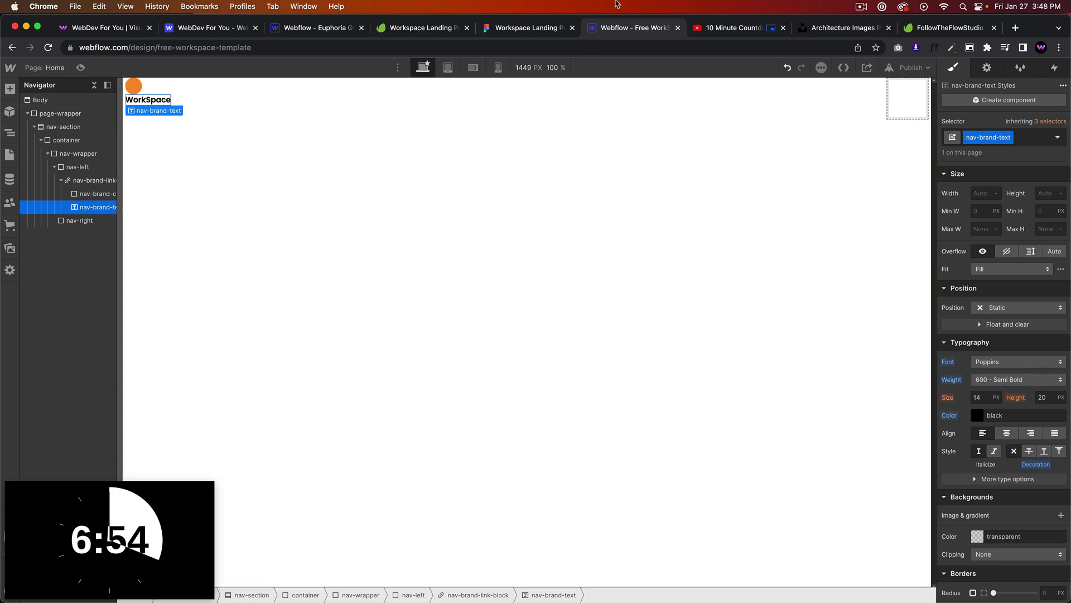
# Step: Recheck the WorkTerior logo text's font settings in the Figma design and switch back to the Webflow project
pyautogui.click(523, 28)
pyautogui.click(608, 29)
pyautogui.click(524, 28)
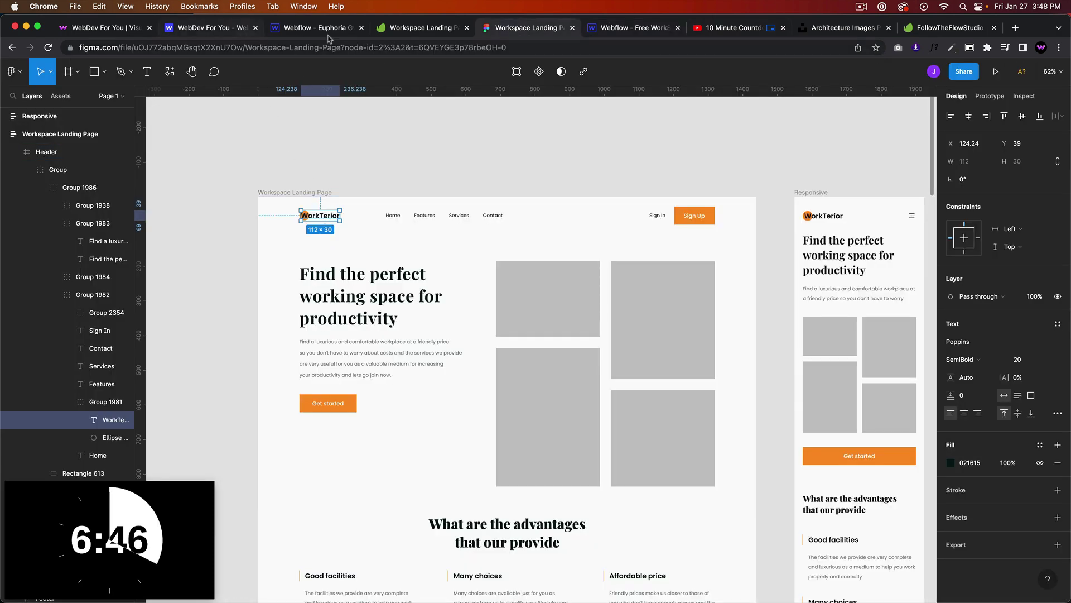
pyautogui.click(286, 26)
pyautogui.click(611, 29)
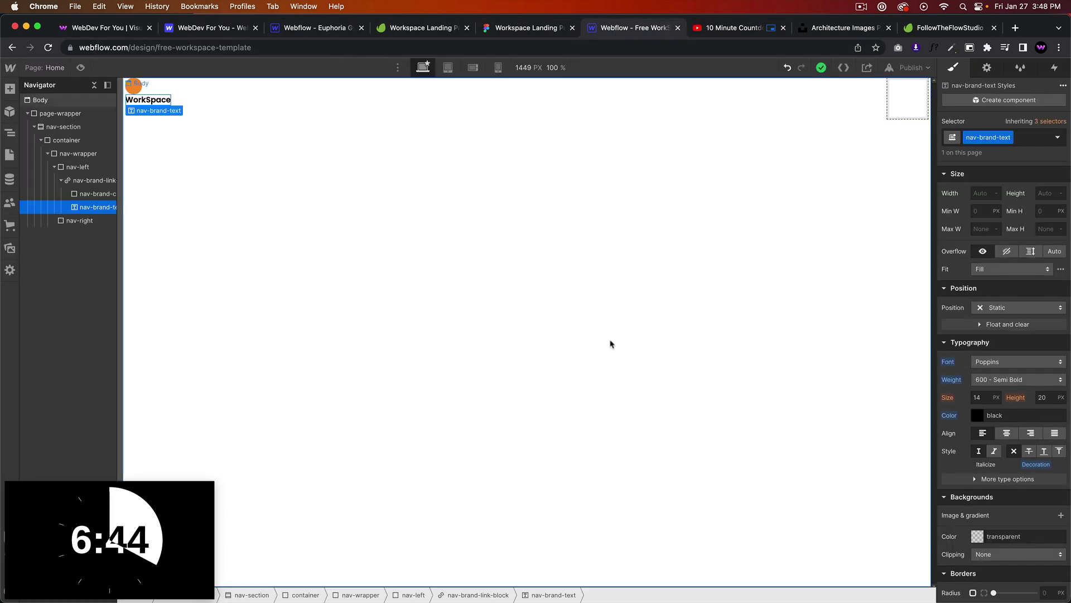
# Step: Set nav-brand-text's font size to 20 px and its letter spacing to 1 px
pyautogui.write('2')
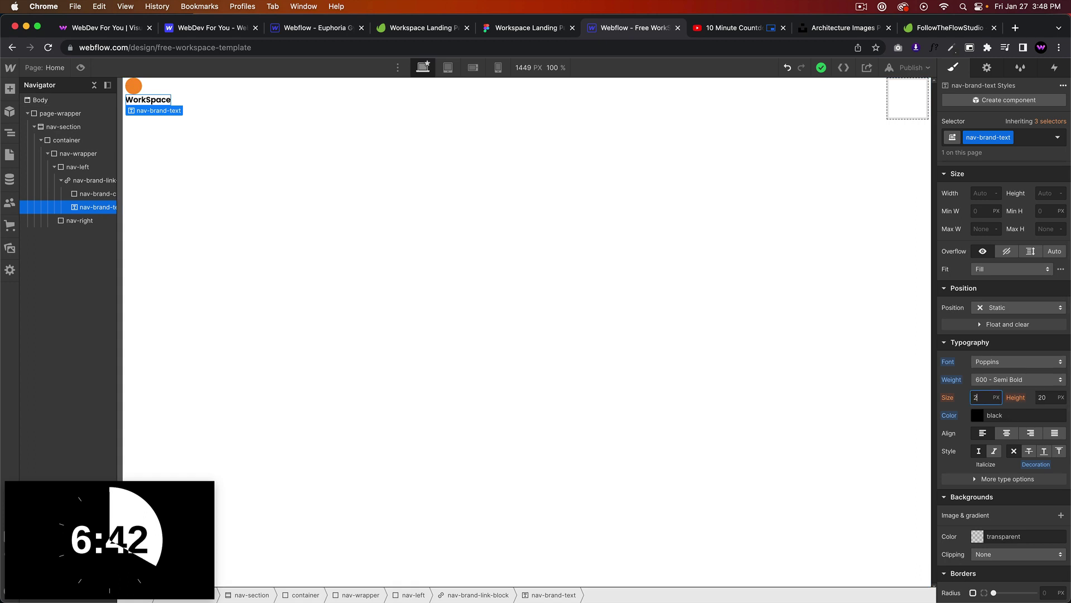
pyautogui.write('0')
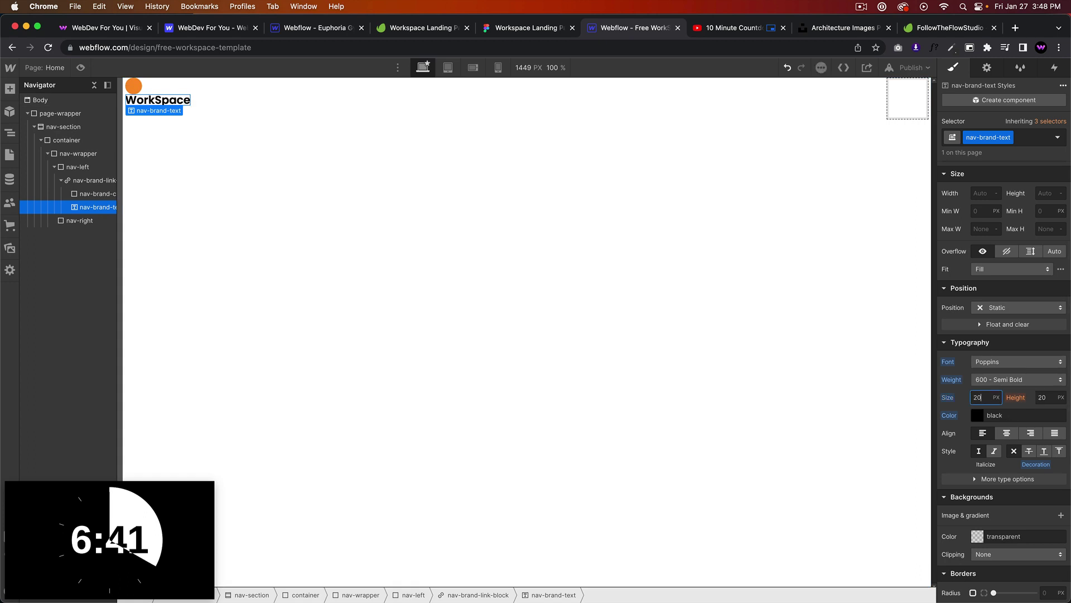
pyautogui.click(976, 479)
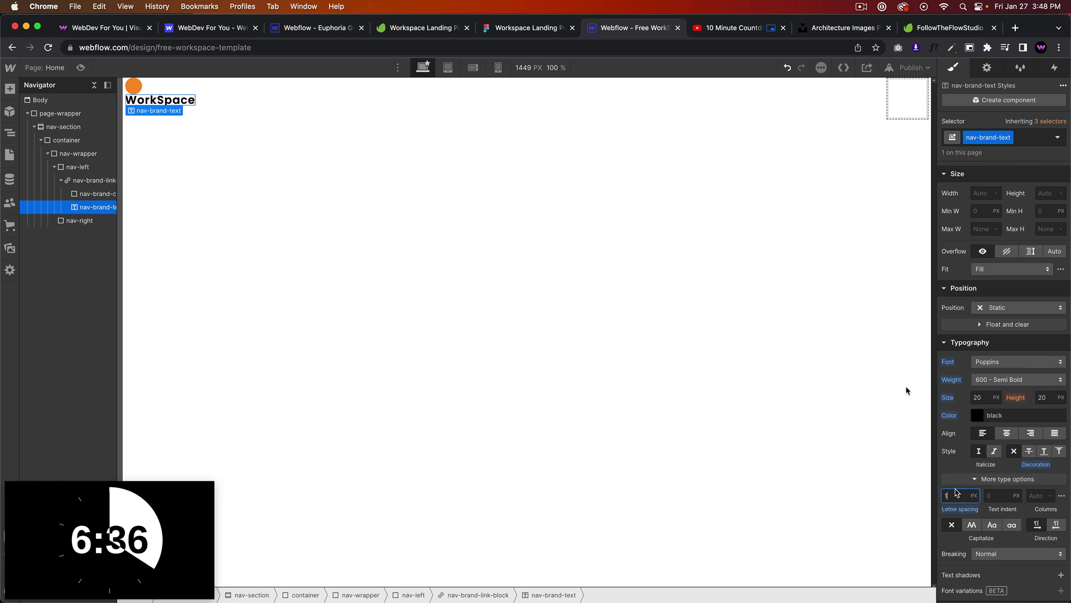
pyautogui.click(613, 251)
# Step: Set nav-brand-link-block's position to relative and nav-brand-circle's position to absolute
pyautogui.click(92, 194)
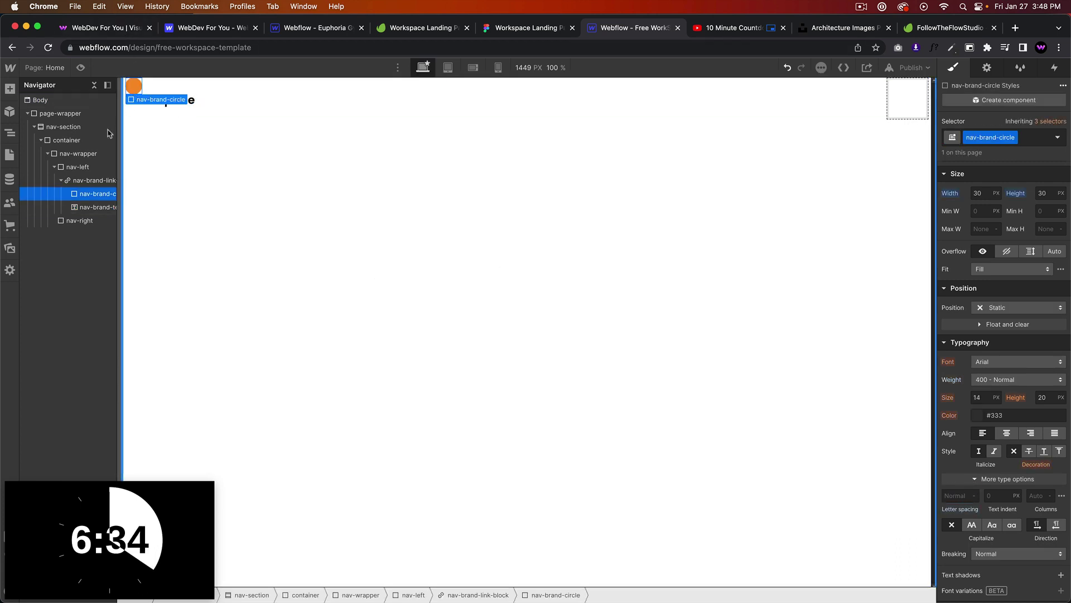
pyautogui.click(92, 180)
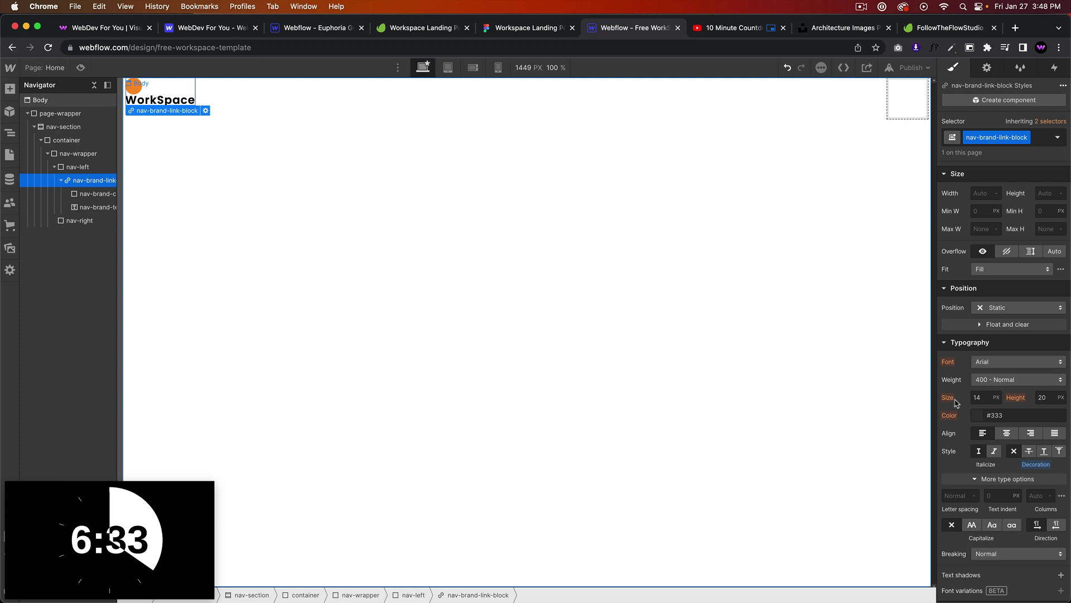
pyautogui.click(998, 308)
pyautogui.click(998, 322)
pyautogui.click(92, 194)
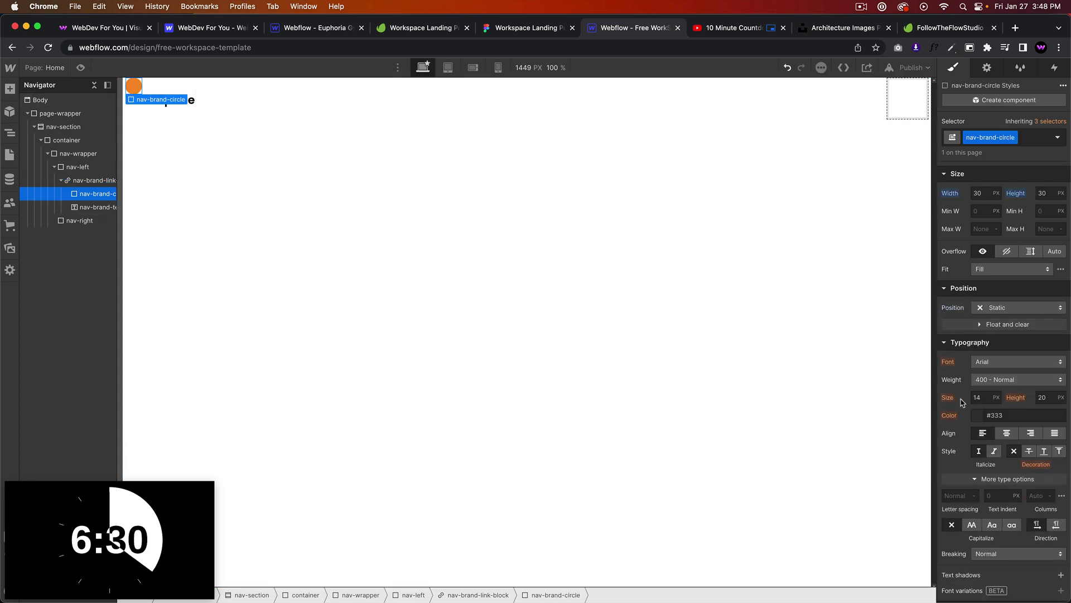
pyautogui.click(998, 309)
pyautogui.click(989, 334)
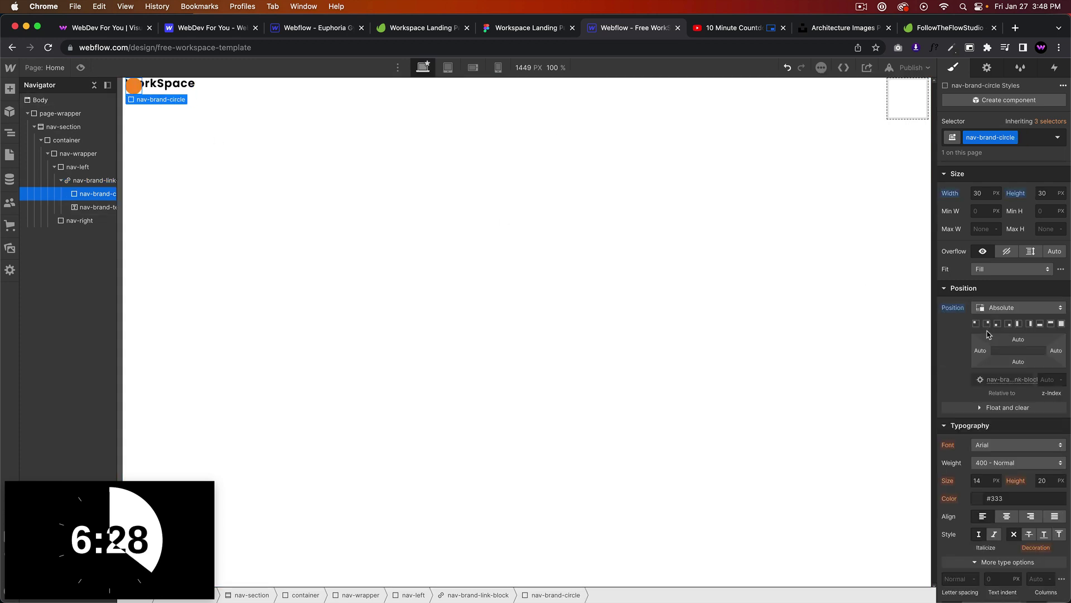
# Step: Set nav-brand-text's position to relative to bring the text in front of the orange circle
pyautogui.click(168, 84)
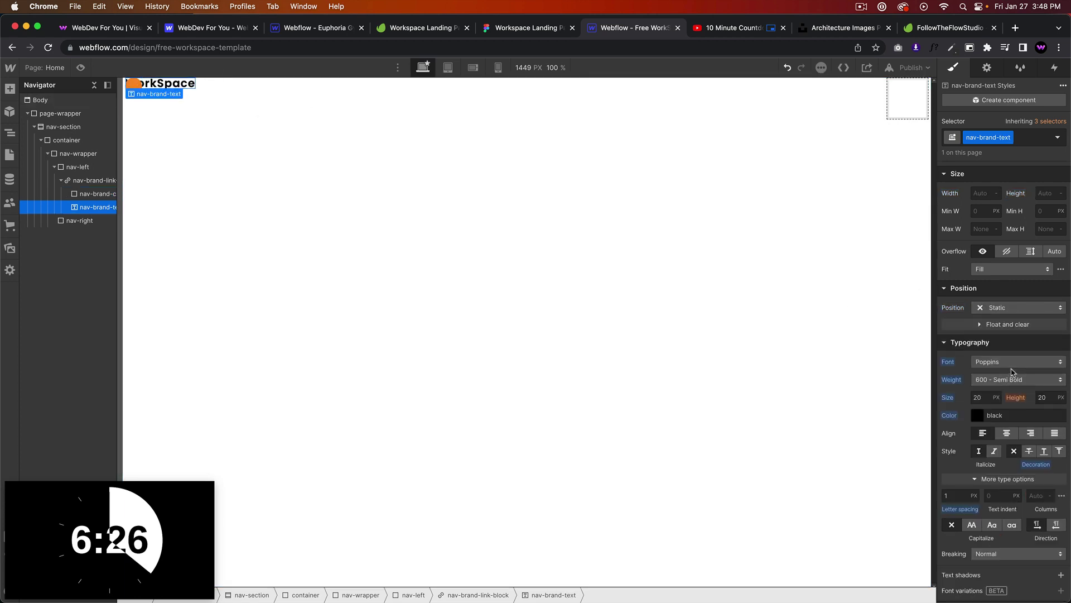
pyautogui.click(1004, 307)
pyautogui.click(1003, 321)
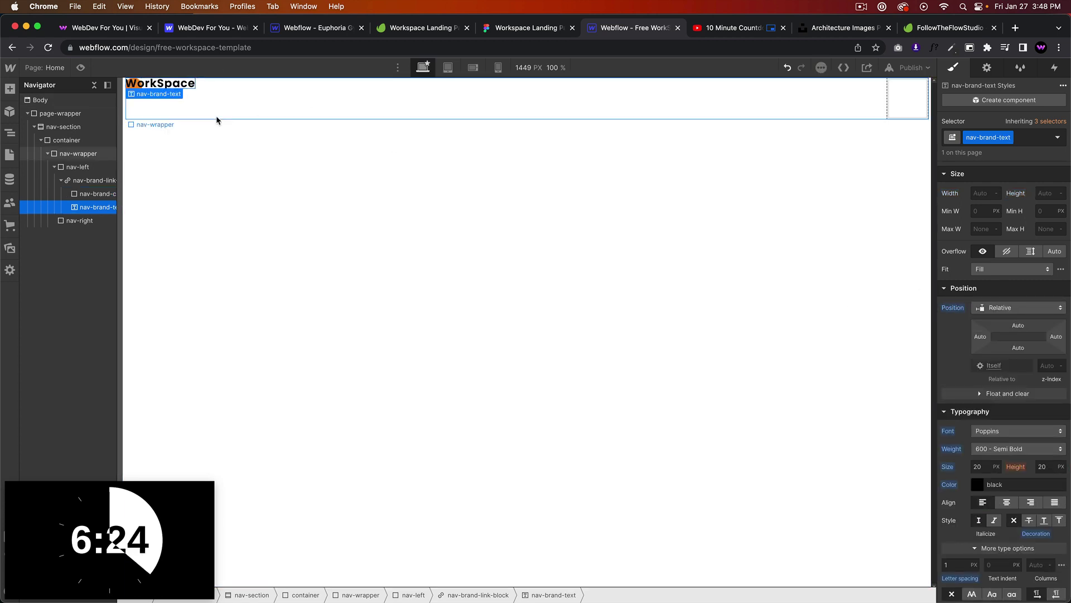
# Step: Make nav-brand-link-block a horizontal flexbox with its children vertically centred and justified to the start
pyautogui.click(92, 181)
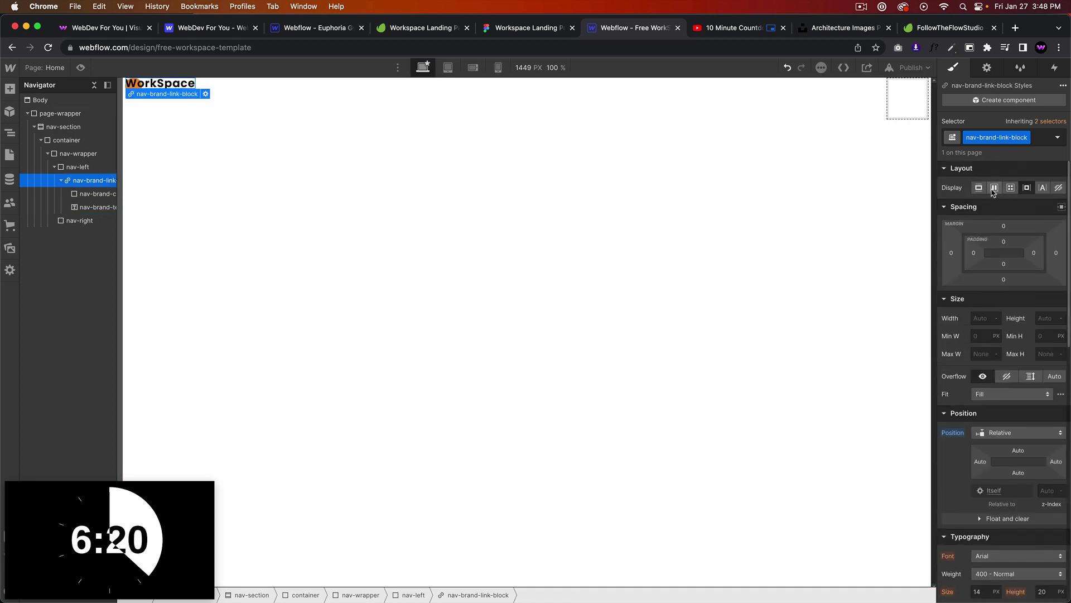
pyautogui.click(994, 188)
pyautogui.click(1000, 228)
pyautogui.click(999, 246)
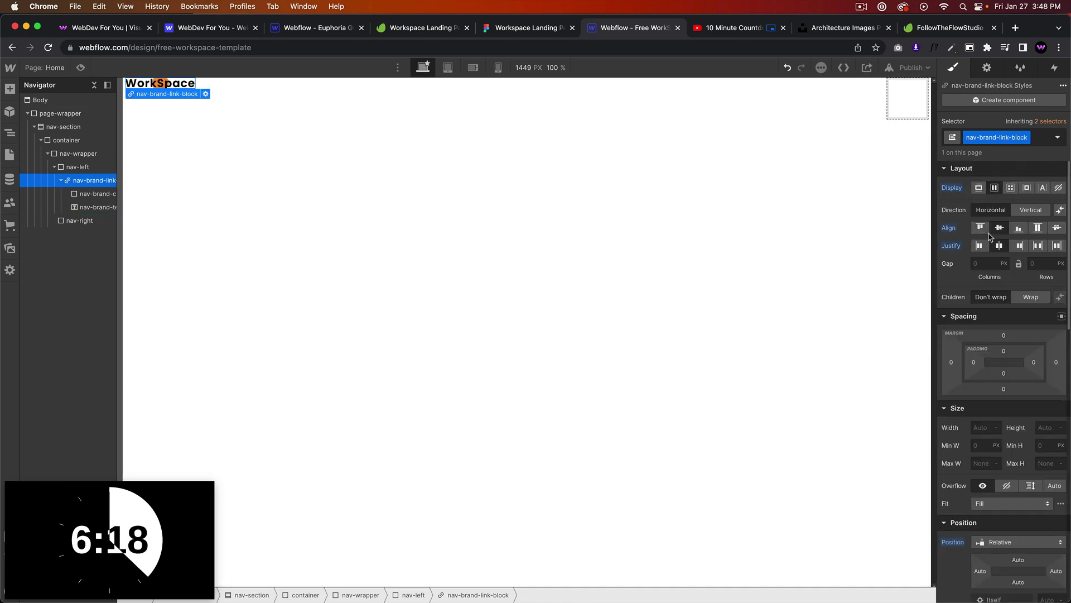
pyautogui.click(184, 106)
# Step: Add a small left margin to nav-brand-text to offset the text from the circle's left edge
pyautogui.click(159, 86)
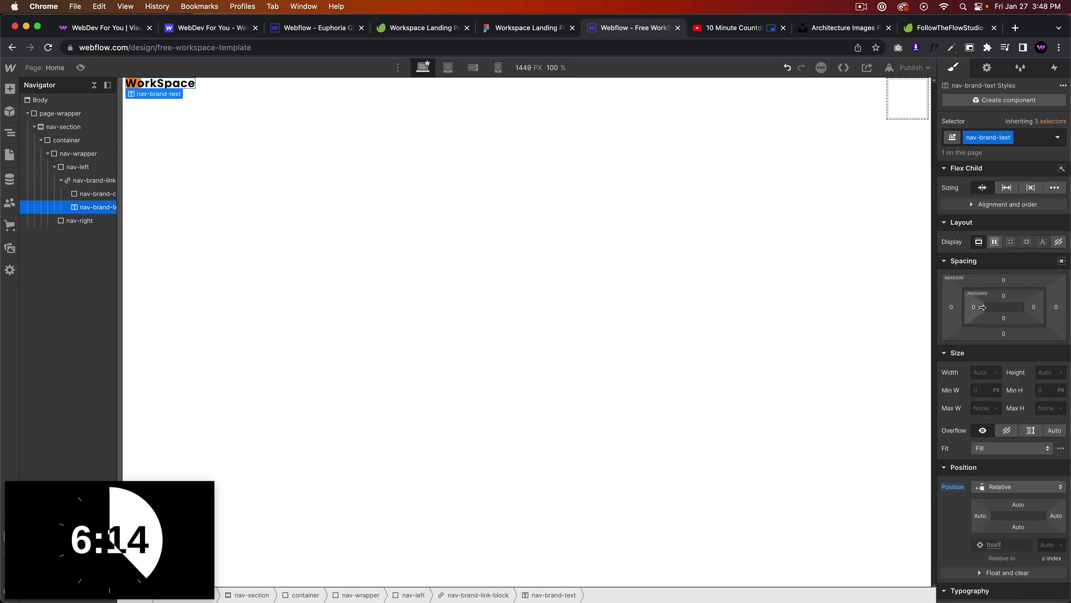
pyautogui.moveTo(951, 307); pyautogui.dragTo(949, 308)
pyautogui.click(719, 280)
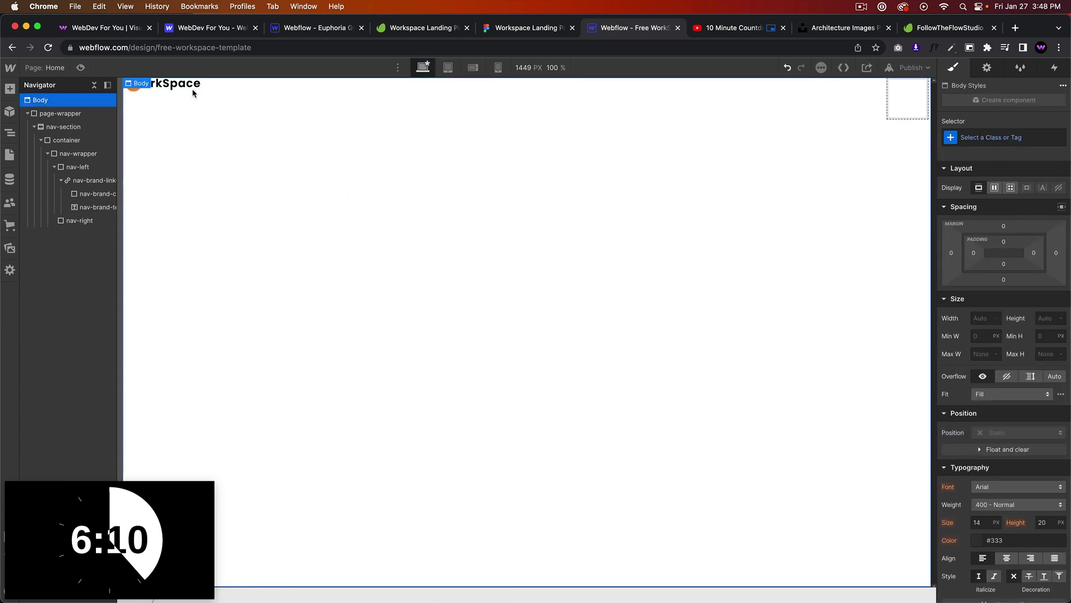
# Step: Give nav-section 10vw of left and right padding and add equal top and bottom padding
pyautogui.click(80, 129)
pyautogui.click(974, 252)
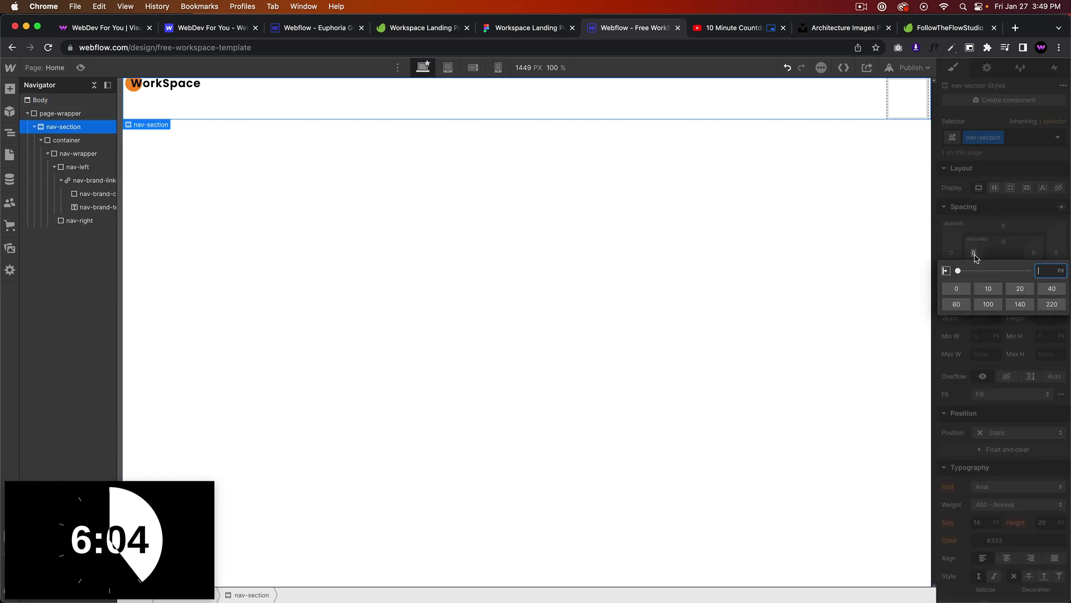
pyautogui.write('10vw')
pyautogui.press('Return')
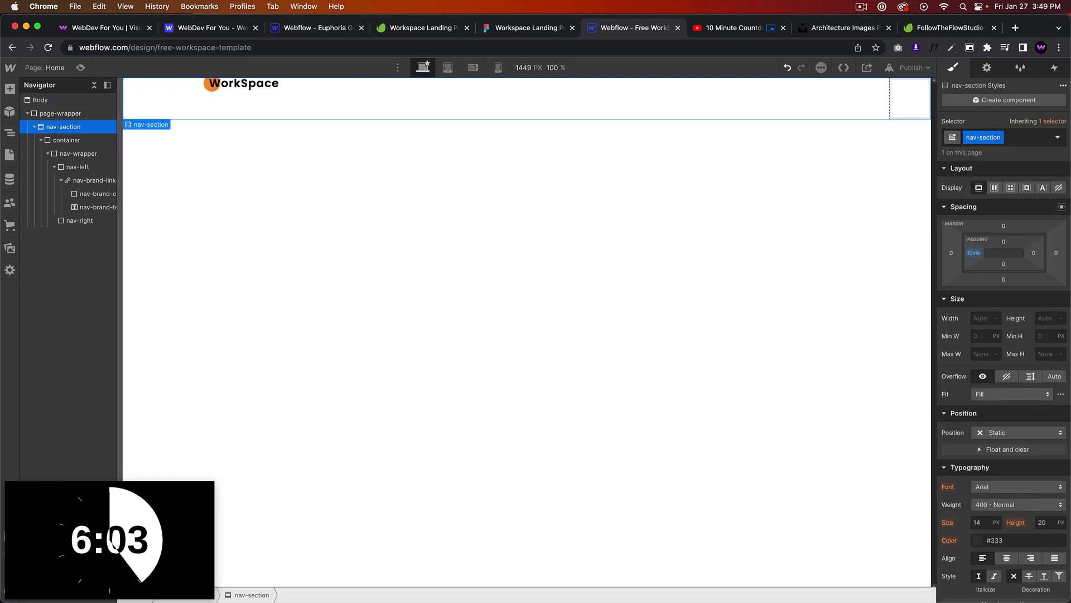
pyautogui.click(1036, 252)
pyautogui.write('10')
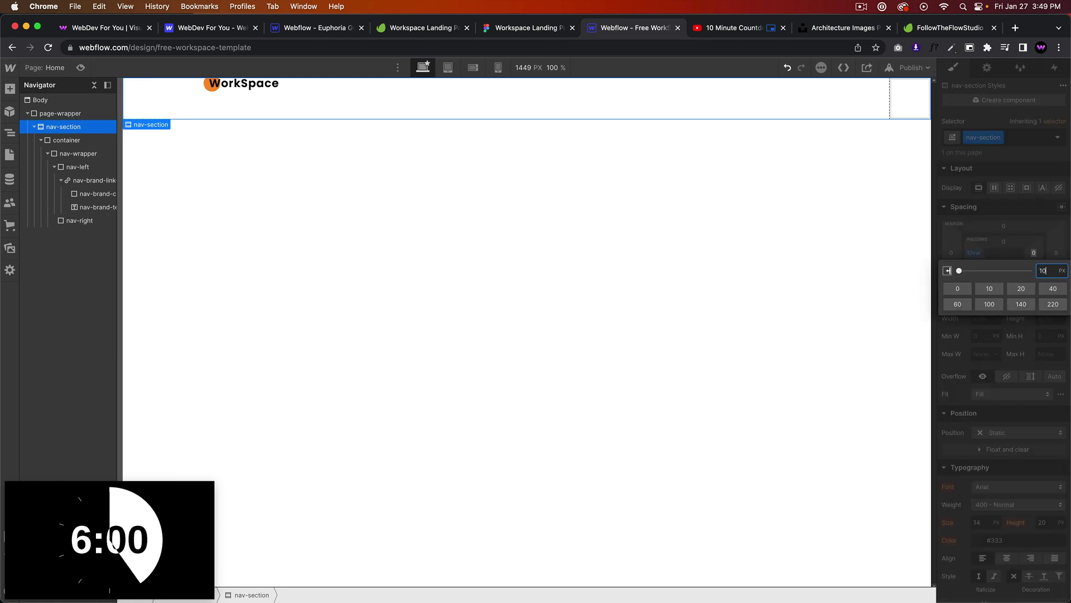
pyautogui.write('vw')
pyautogui.press('Return')
pyautogui.moveTo(995, 239); pyautogui.dragTo(1001, 266)
pyautogui.click(531, 200)
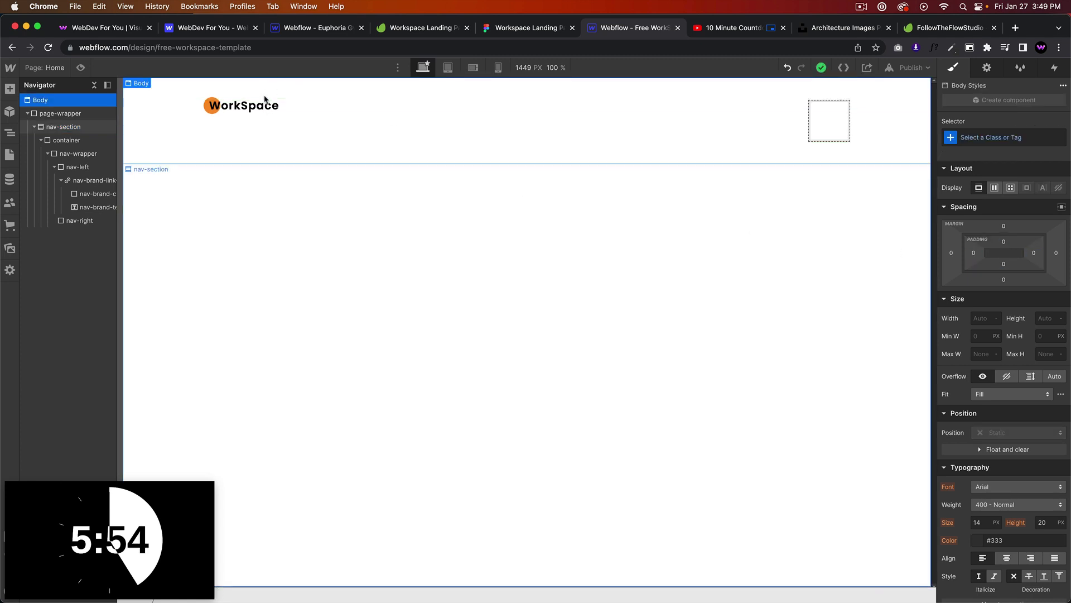
# Step: Make nav-left a horizontal flexbox with its children aligned to the centre
pyautogui.click(255, 121)
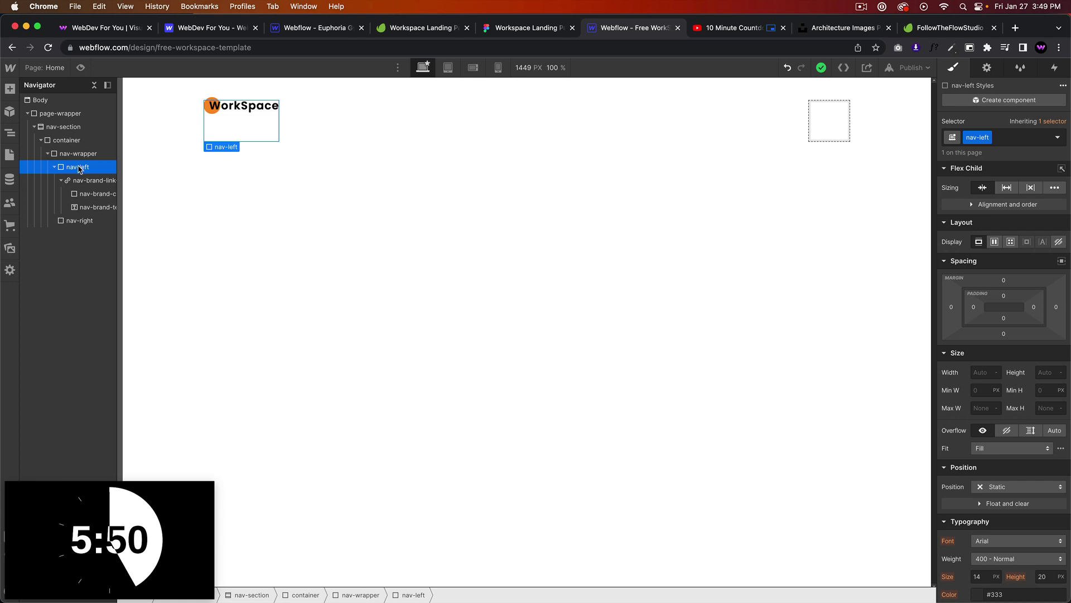
pyautogui.click(995, 242)
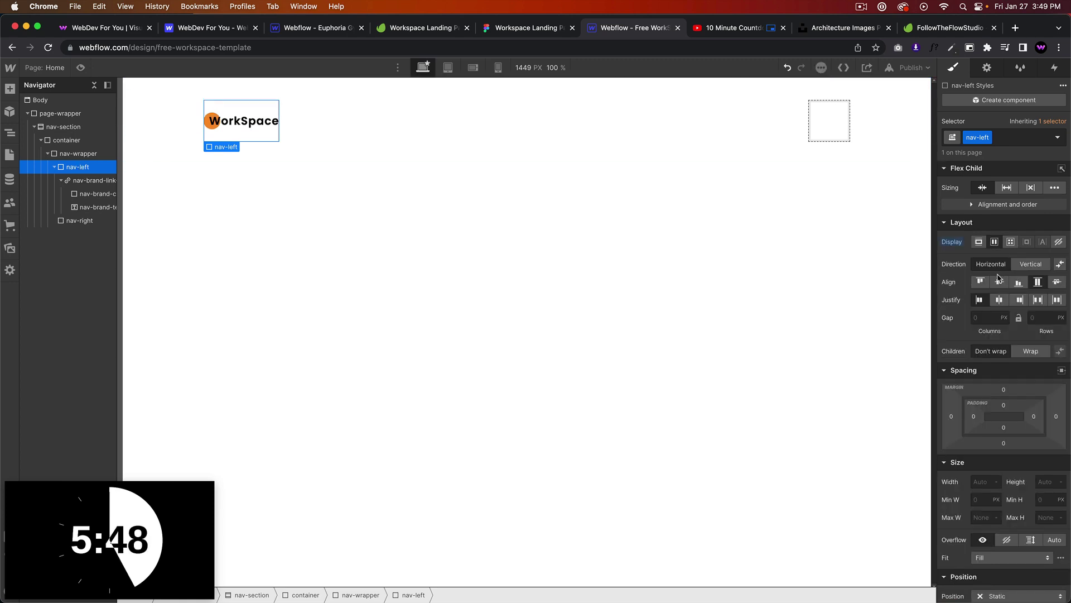
pyautogui.click(1016, 282)
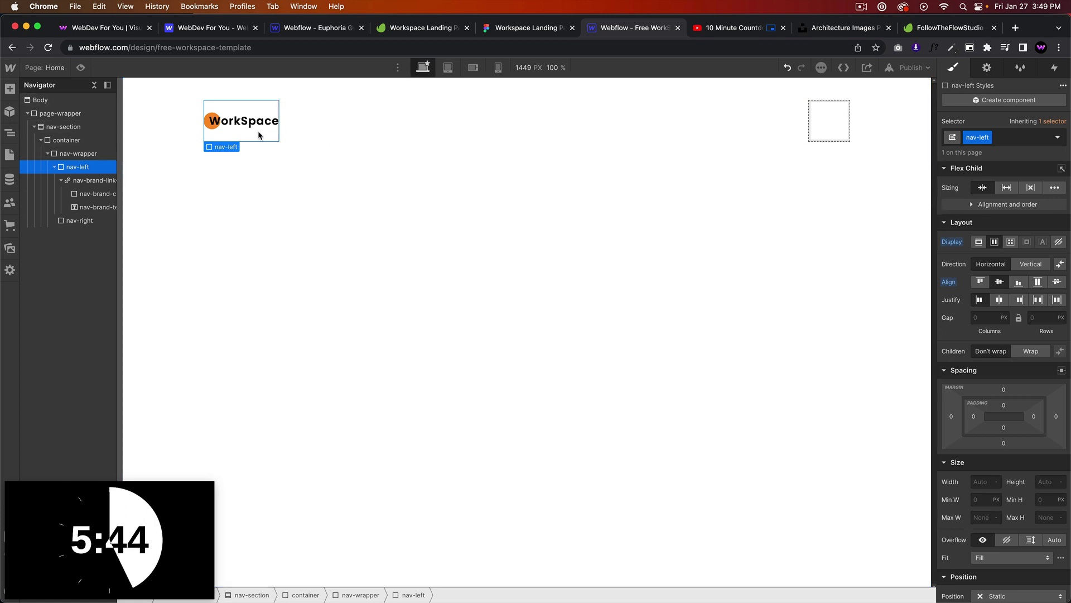
# Step: Add a div block inside nav-left after the brand link and give it the class nav-item-wrapper
pyautogui.click(60, 180)
pyautogui.click(90, 181)
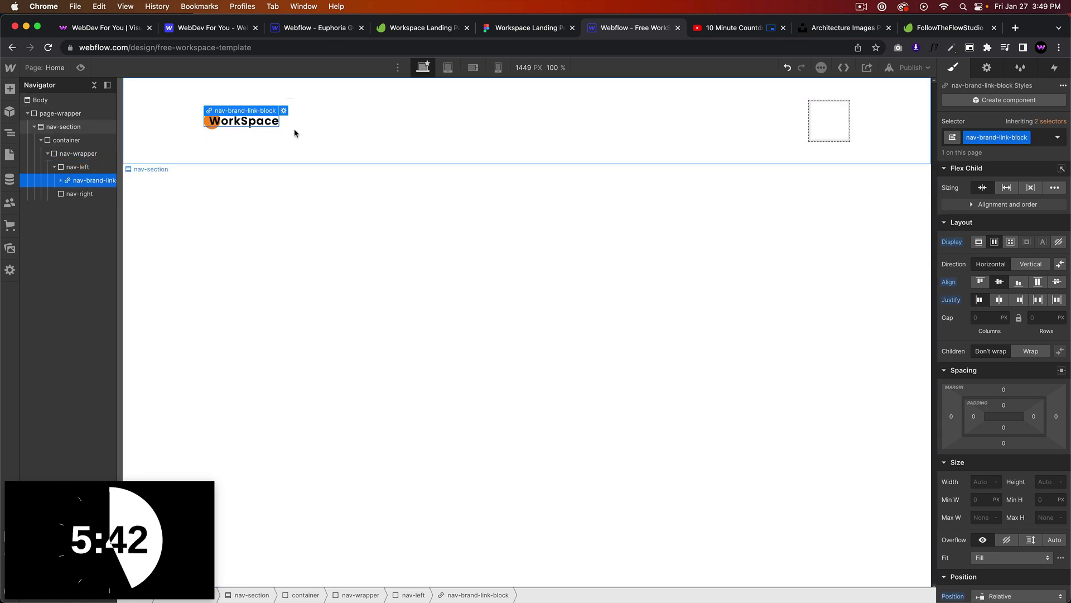
pyautogui.click(78, 159)
pyautogui.click(80, 171)
pyautogui.press('super+e')
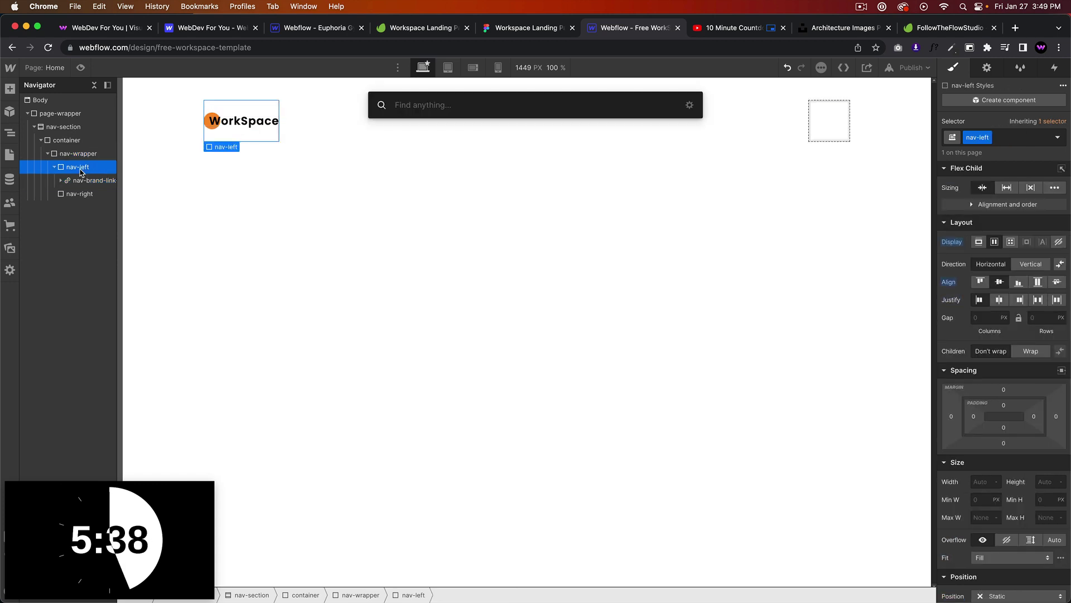
pyautogui.write('div')
pyautogui.press('Return')
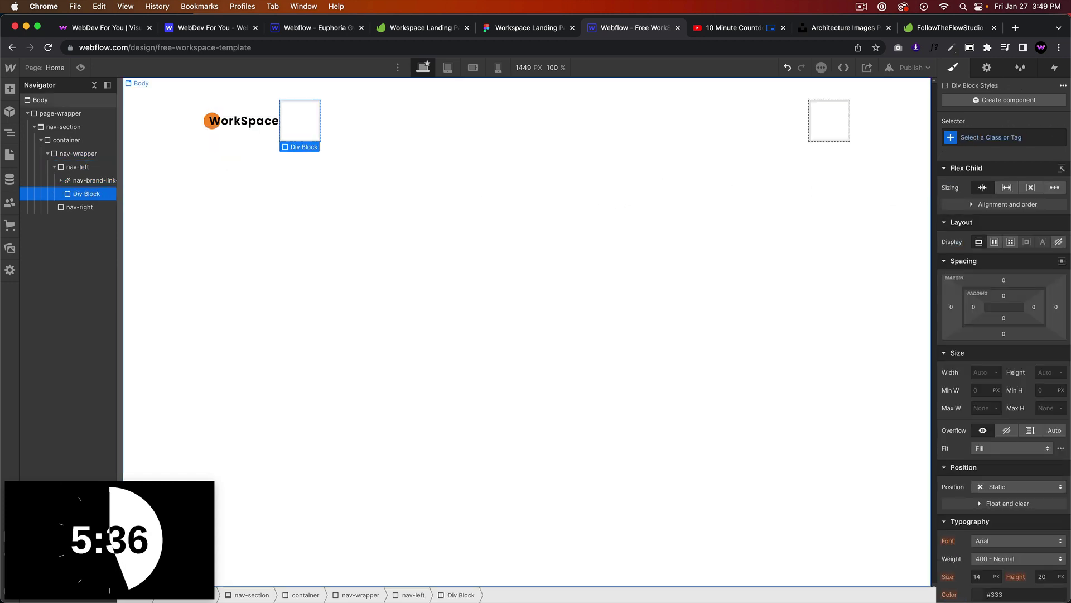
pyautogui.click(1020, 138)
pyautogui.write('nav-item-wrapper')
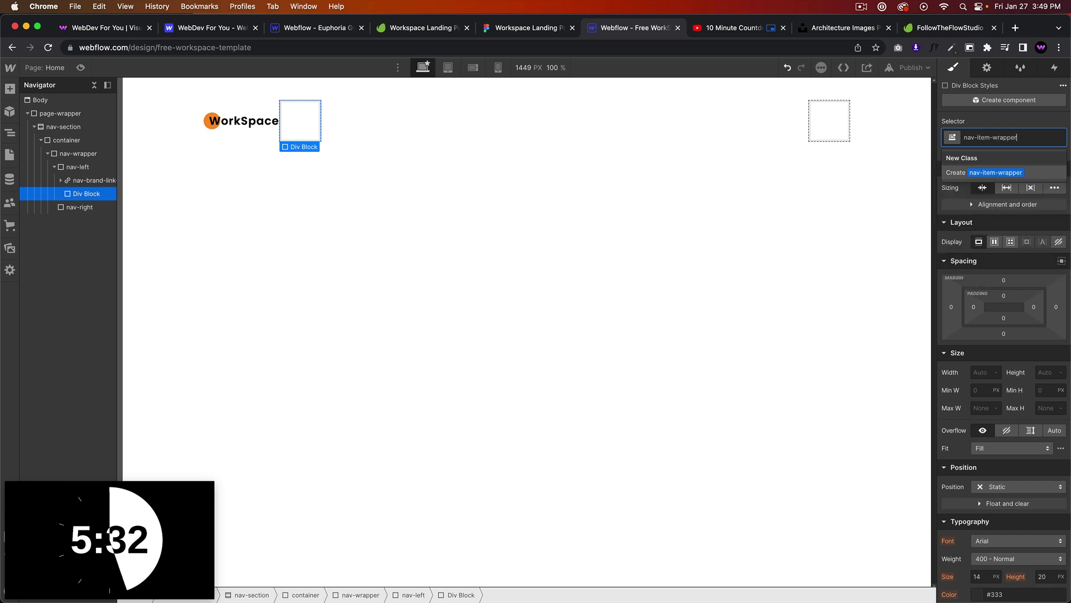
pyautogui.press('Return')
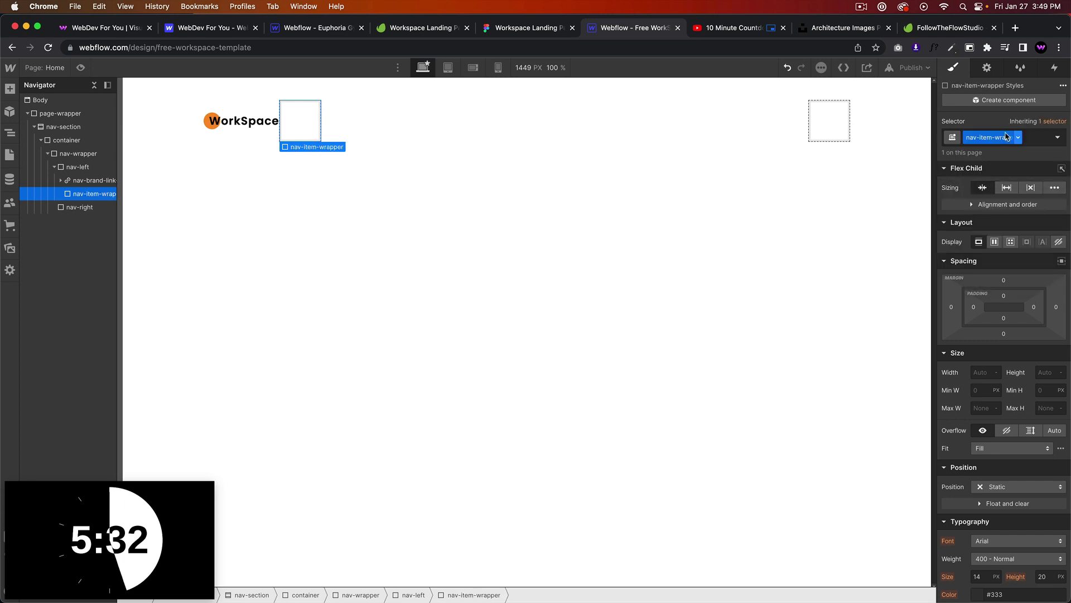
# Step: Add a link block inside nav-item-wrapper and give it the class nav-item-link-block
pyautogui.hotkey('ctrl', 'shift', 'Tab')
pyautogui.click(599, 33)
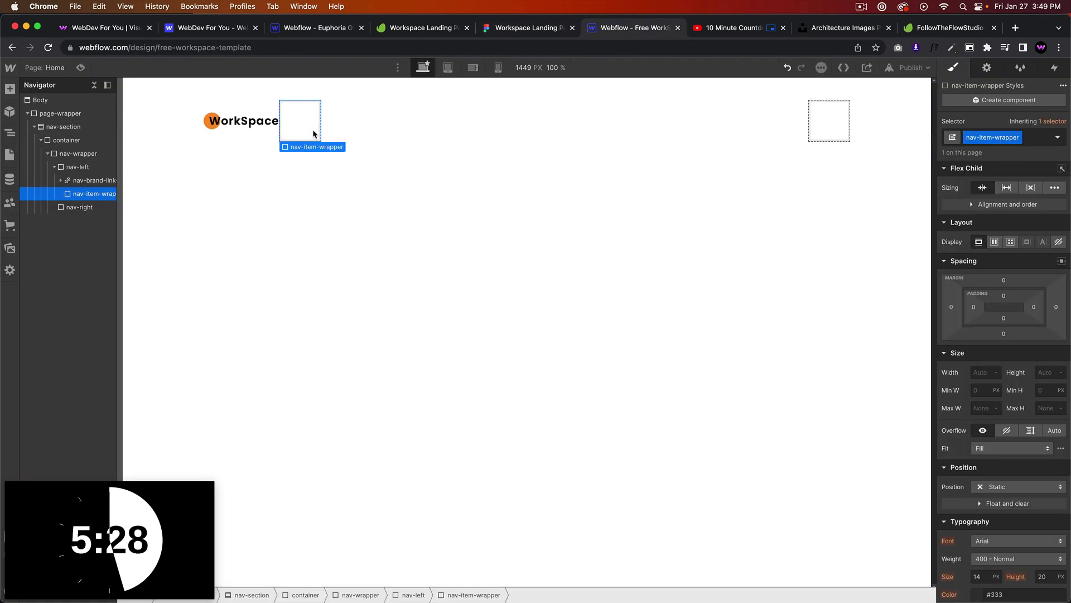
pyautogui.press('super+e')
pyautogui.write('link block')
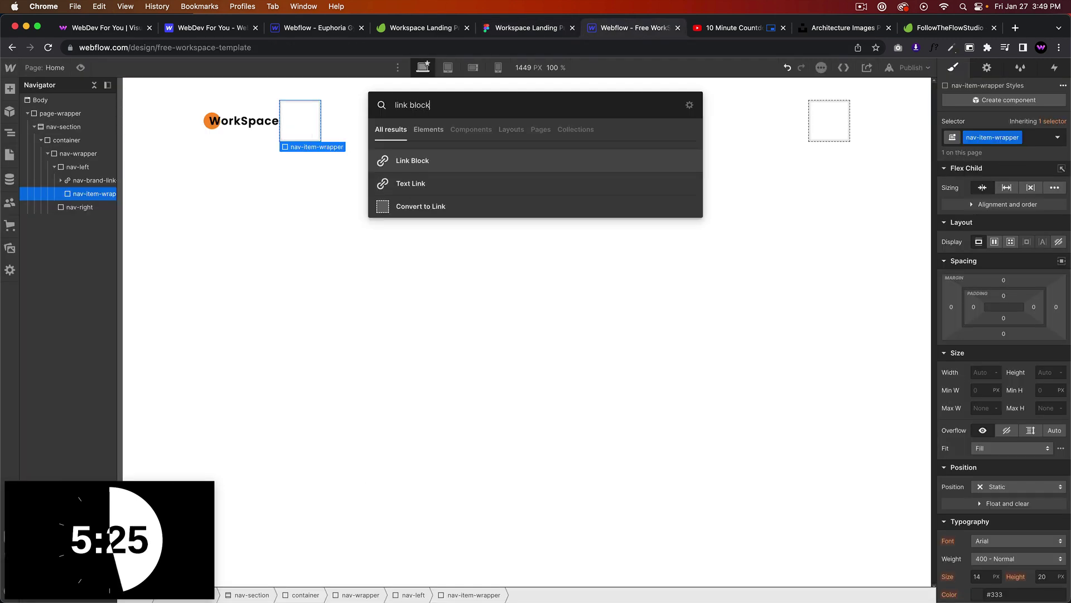
pyautogui.press('Return')
pyautogui.click(1006, 145)
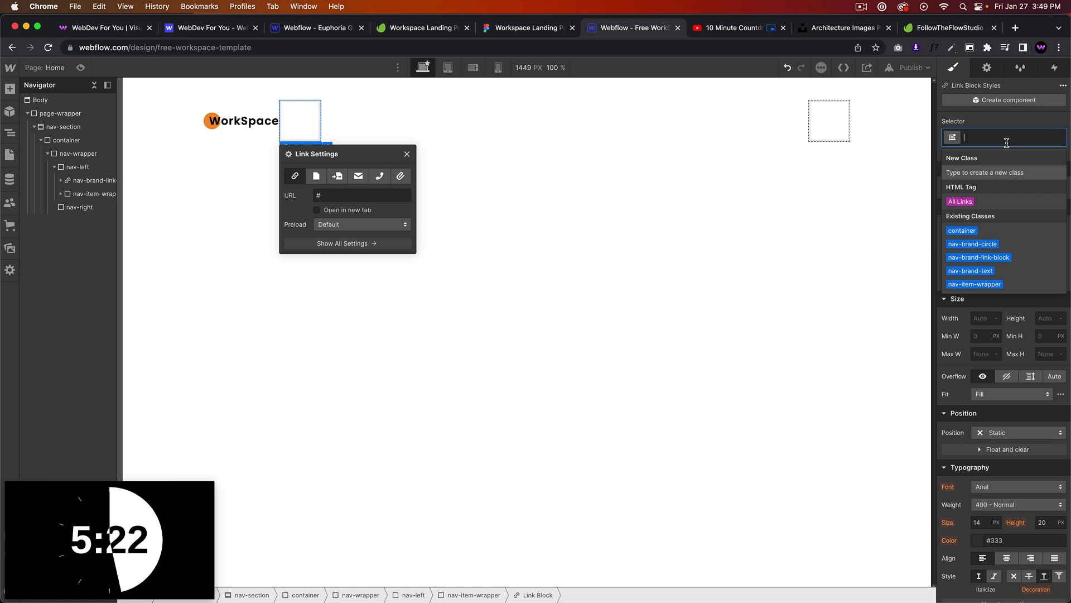
pyautogui.write('nav-i')
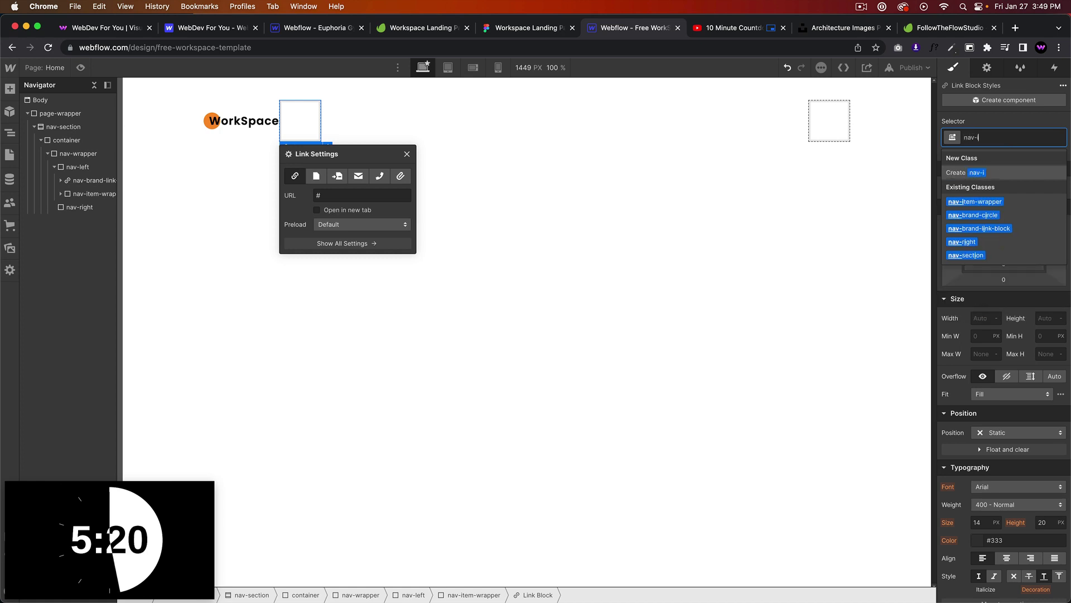
pyautogui.write('tem-link-bloc')
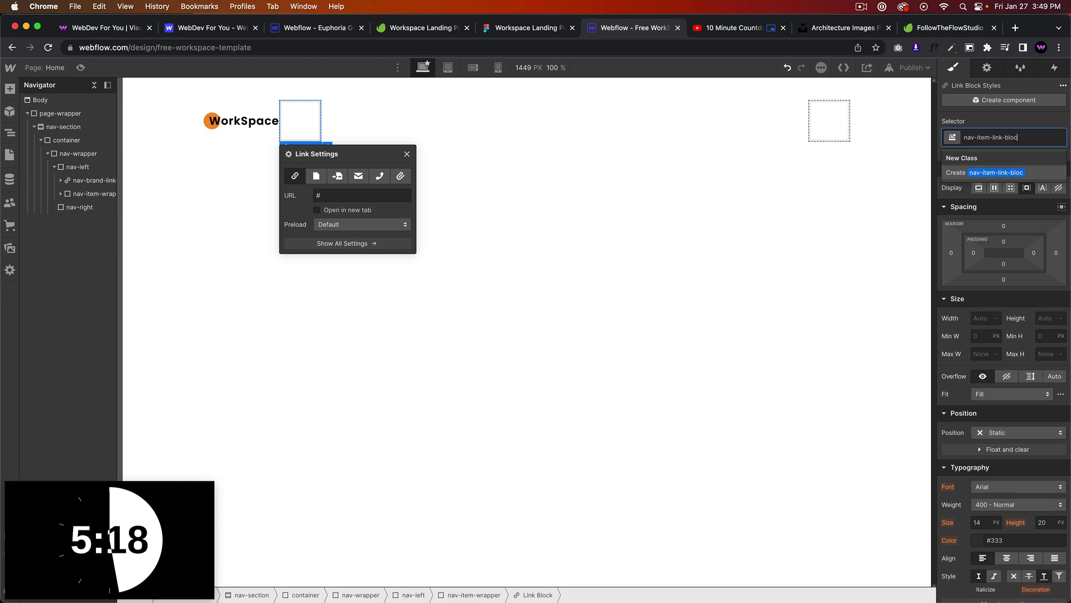
pyautogui.write('k')
pyautogui.press('Return')
# Step: Add a text block inside nav-item-link-block and give it the class nav-item-text
pyautogui.press('super+e')
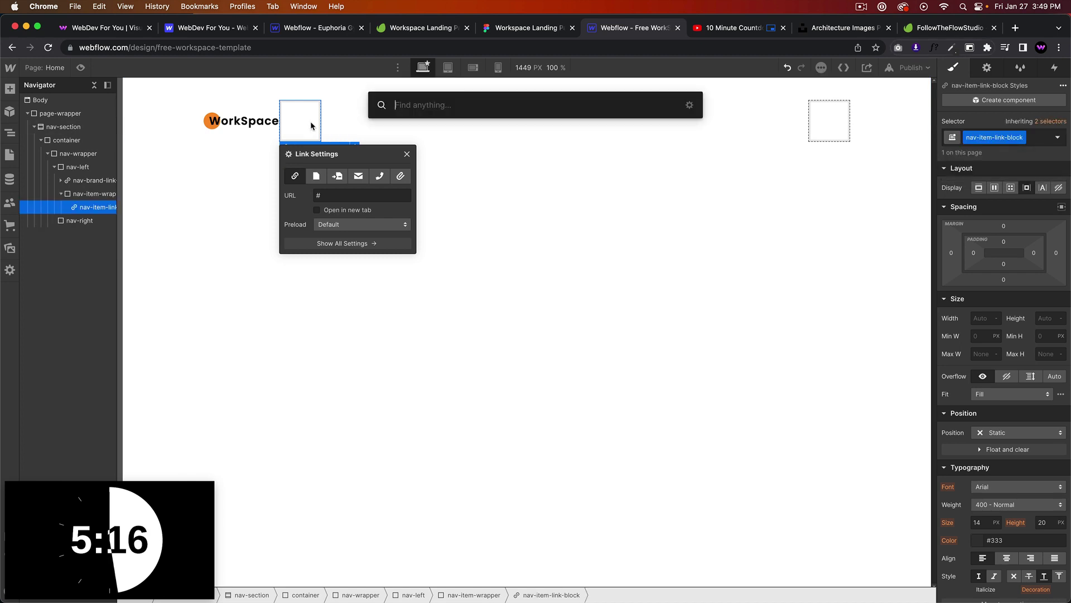
pyautogui.write('text')
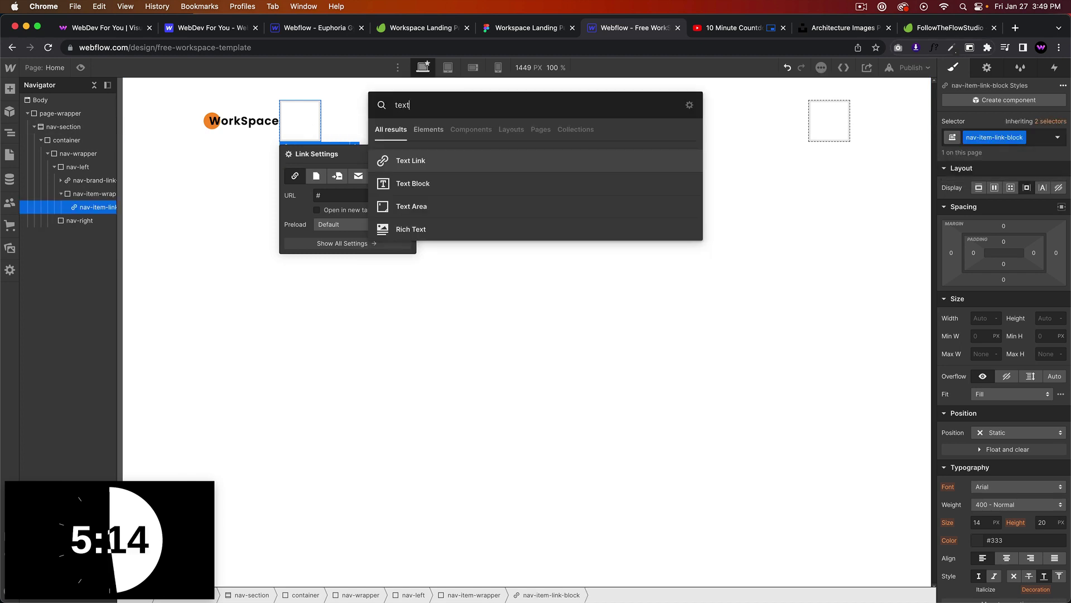
pyautogui.write(' block')
pyautogui.press('Return')
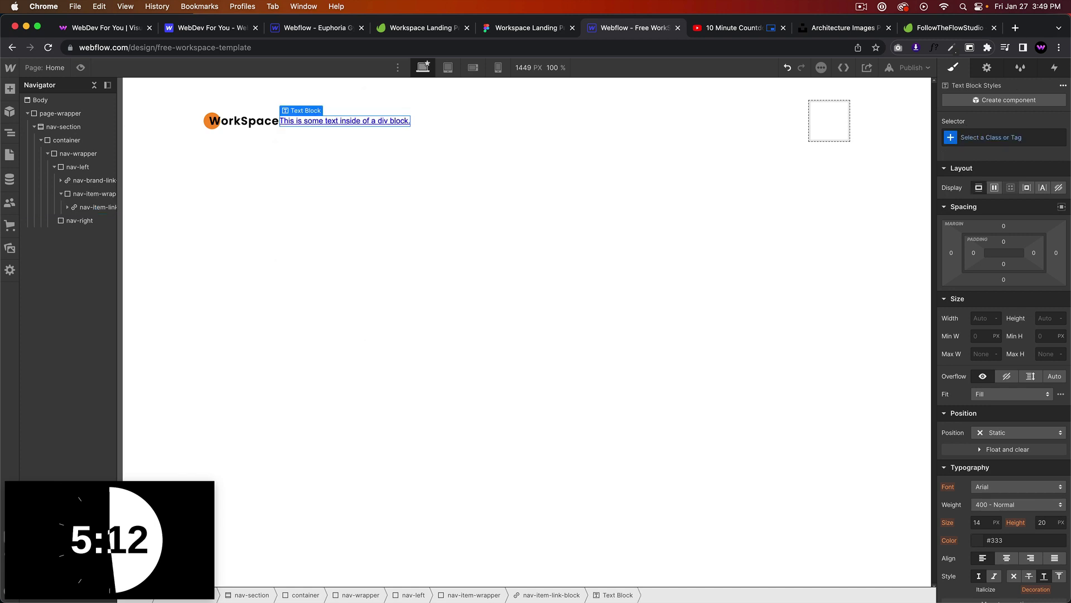
pyautogui.click(78, 209)
pyautogui.click(83, 220)
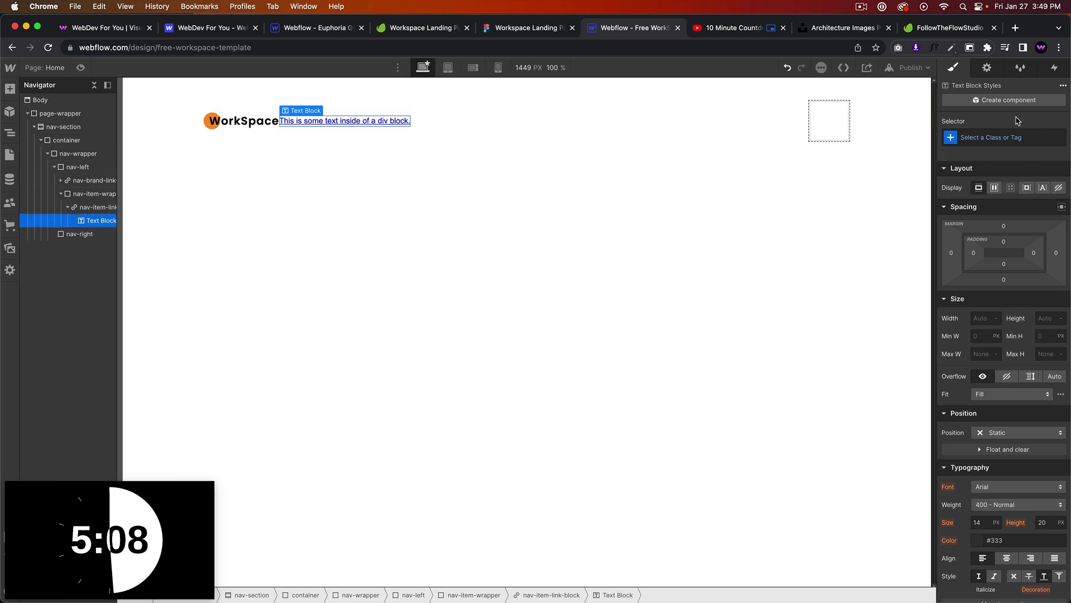
pyautogui.click(1004, 137)
pyautogui.write('nav-item-text')
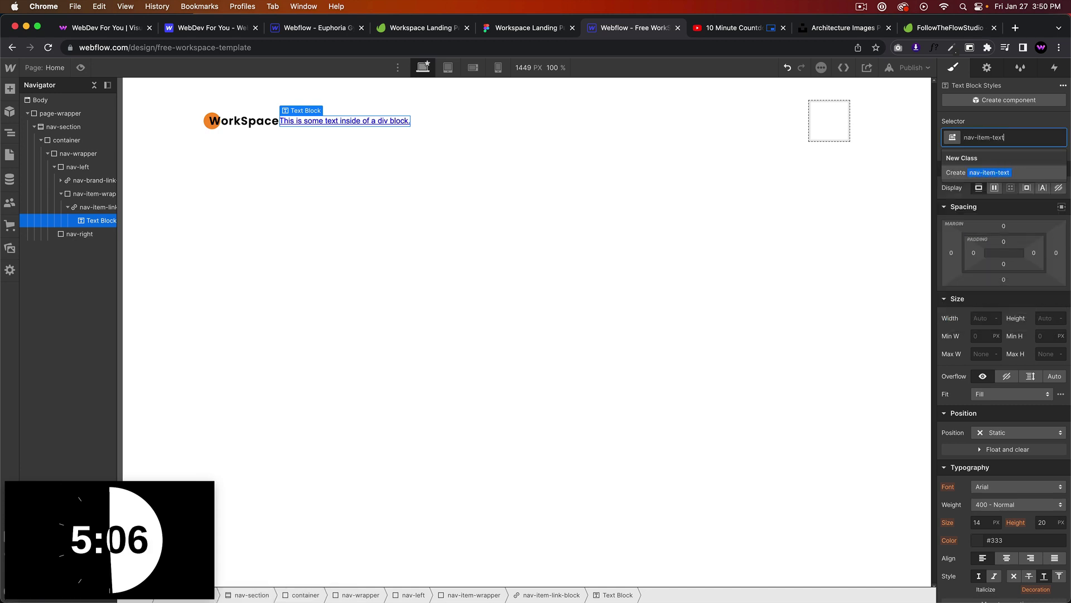
pyautogui.press('Return')
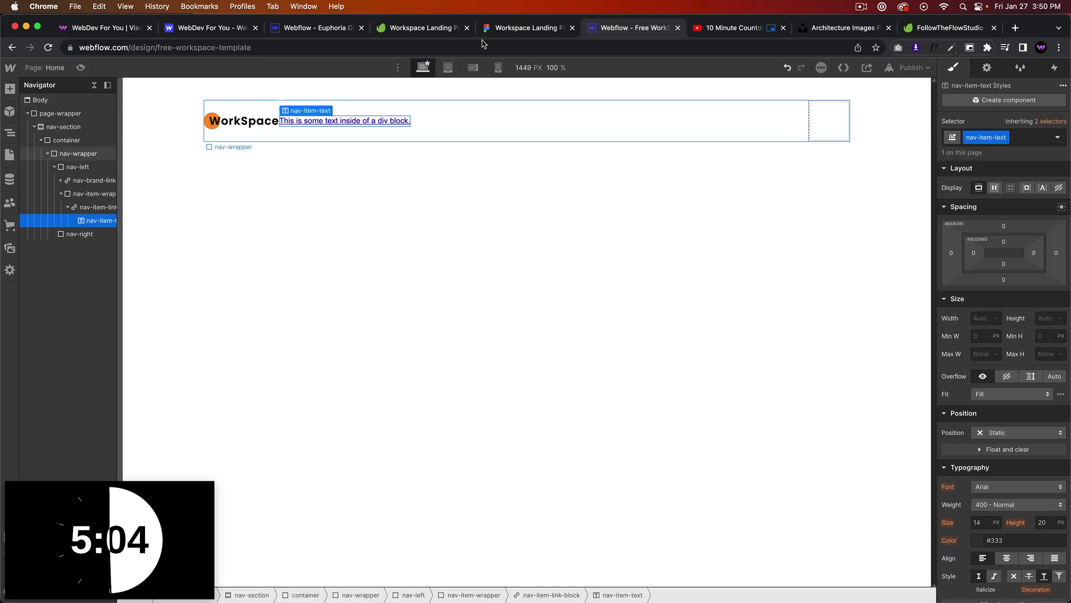
# Step: Check the Home link's text style in the Figma design, and set nav-item-text in Webflow to Poppins with weight 400 - Normal
pyautogui.click(510, 35)
pyautogui.doubleClick(398, 217)
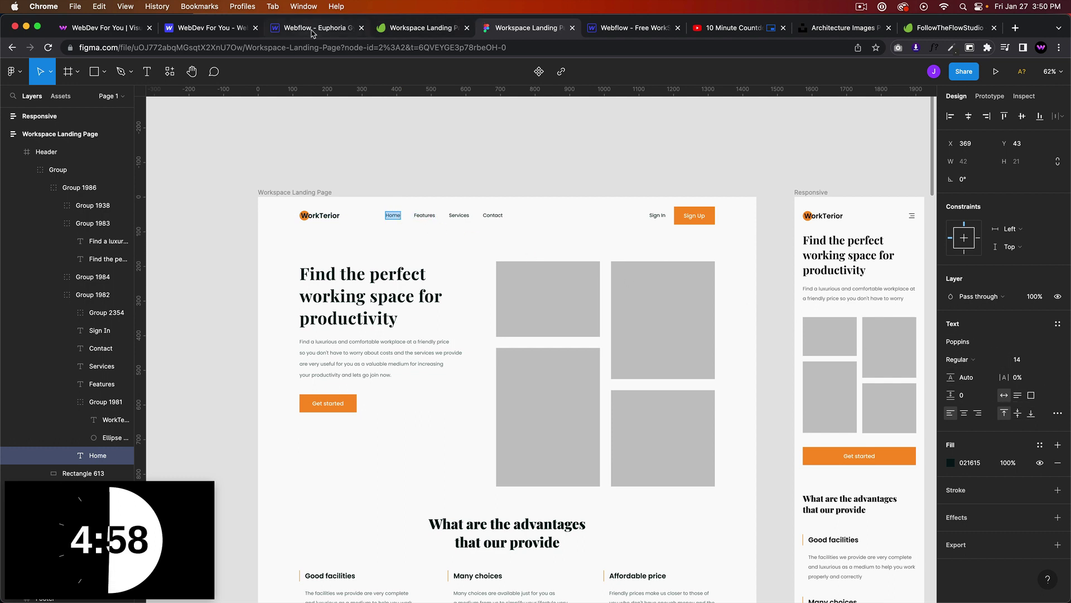
pyautogui.click(630, 28)
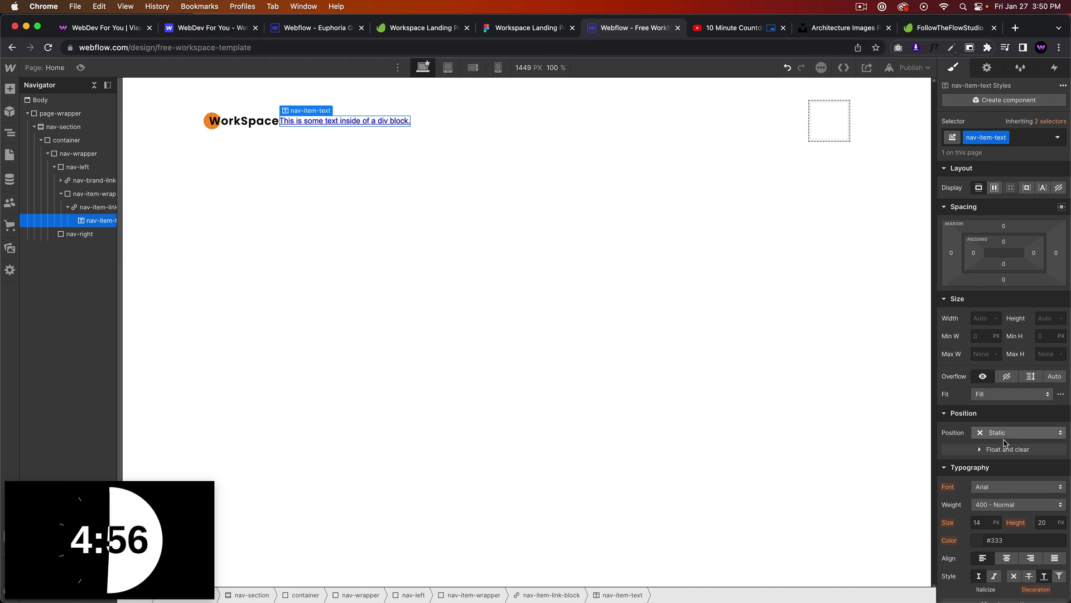
pyautogui.scroll(-1, 1004, 443)
pyautogui.click(997, 458)
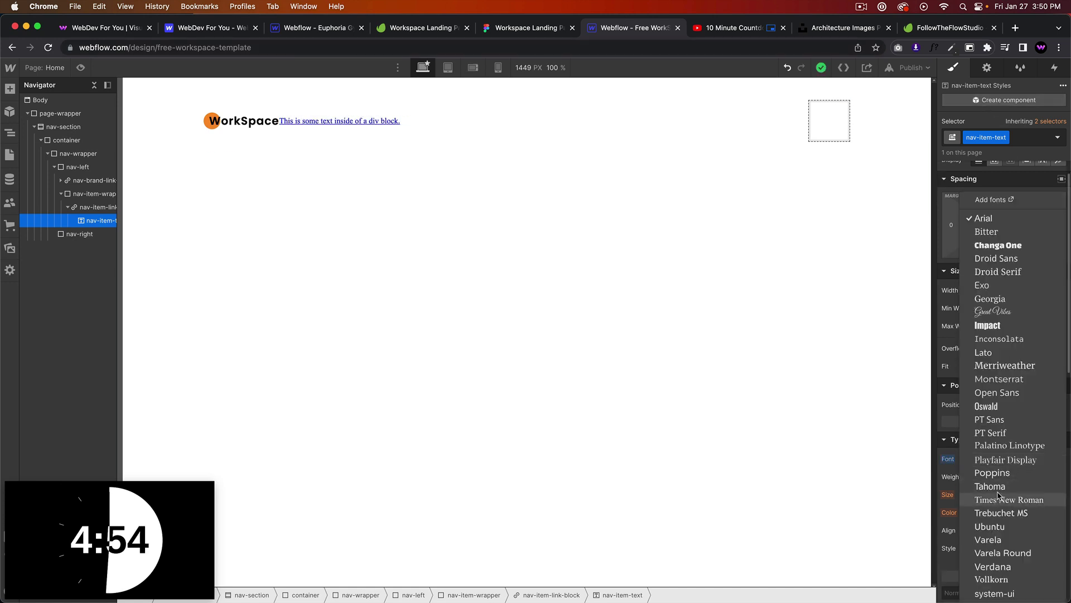
pyautogui.click(998, 483)
pyautogui.click(997, 476)
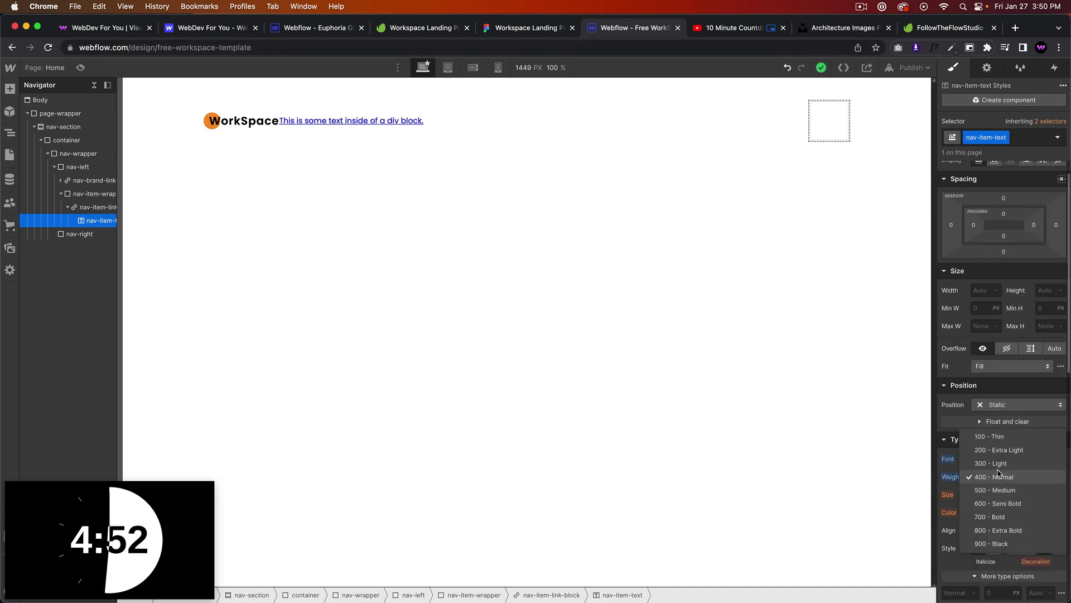
pyautogui.click(999, 477)
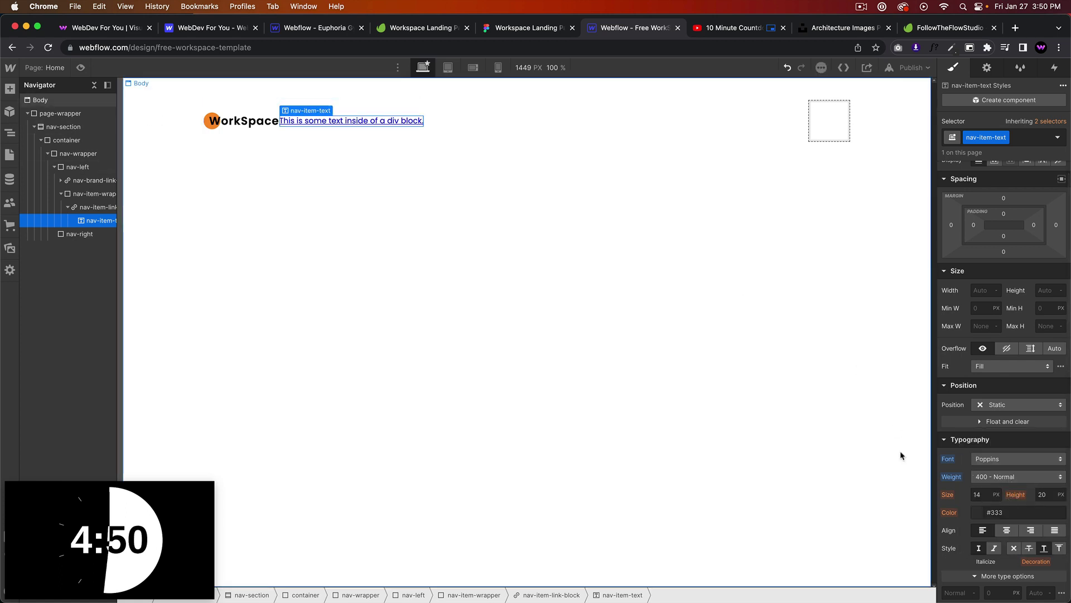
# Step: Remove the text decoration from nav-item-text and nav-item-link-block, and set the link block's text colour to black
pyautogui.click(1015, 549)
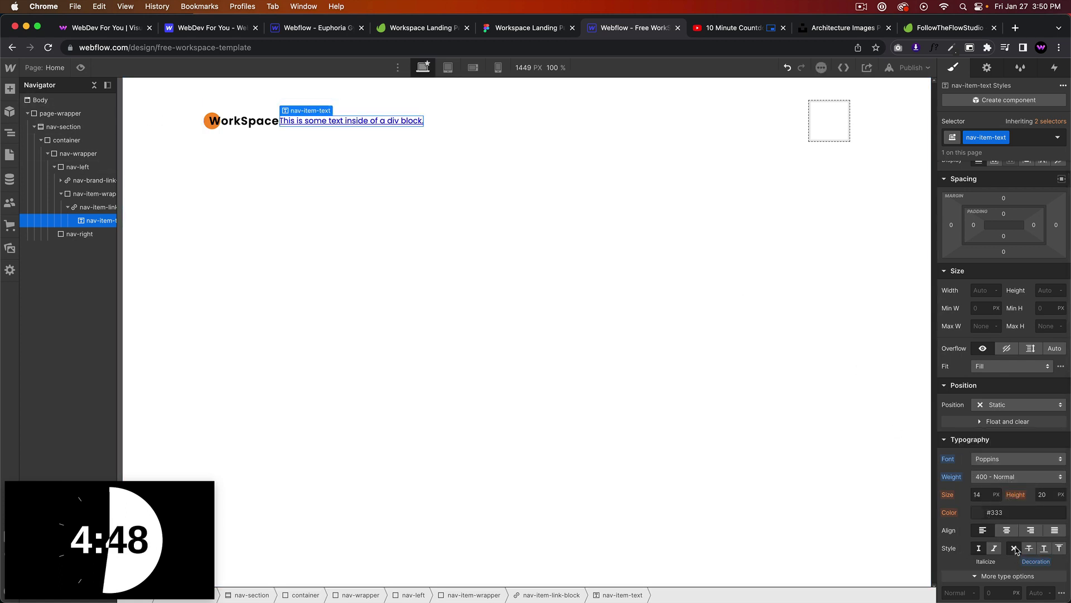
pyautogui.click(96, 207)
pyautogui.click(1014, 549)
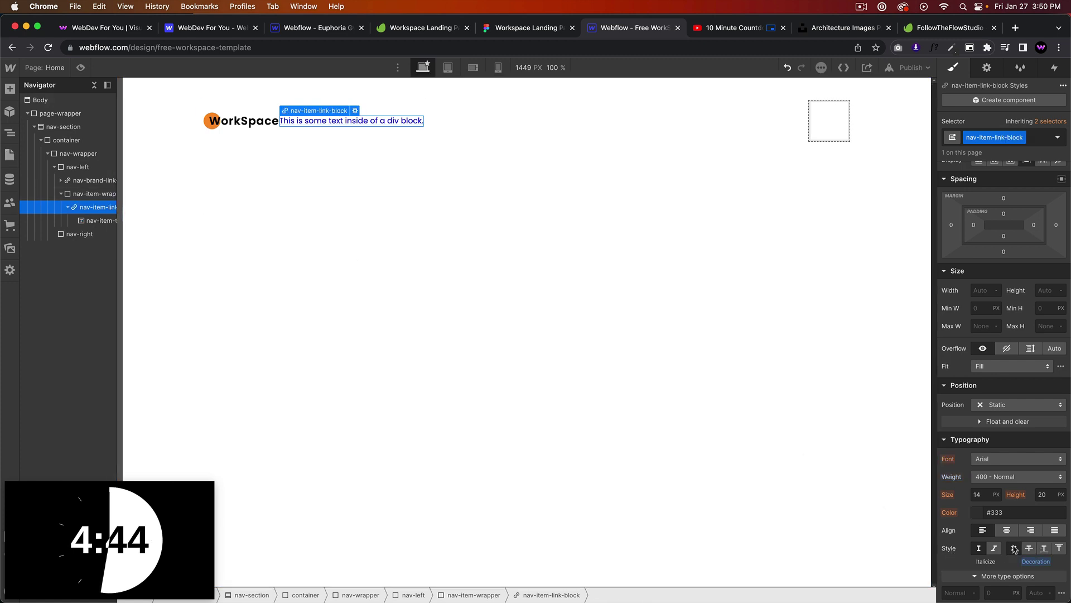
pyautogui.click(979, 512)
# Step: Replace the placeholder text in nav-item-text with Home, matching the first menu item in the Figma design
pyautogui.click(347, 128)
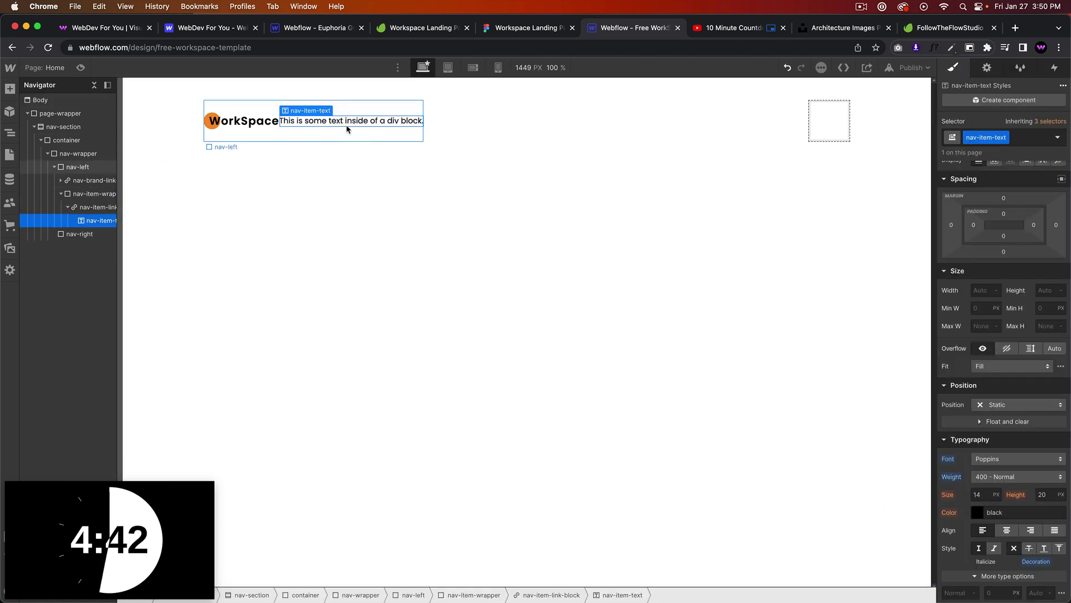
pyautogui.click(484, 27)
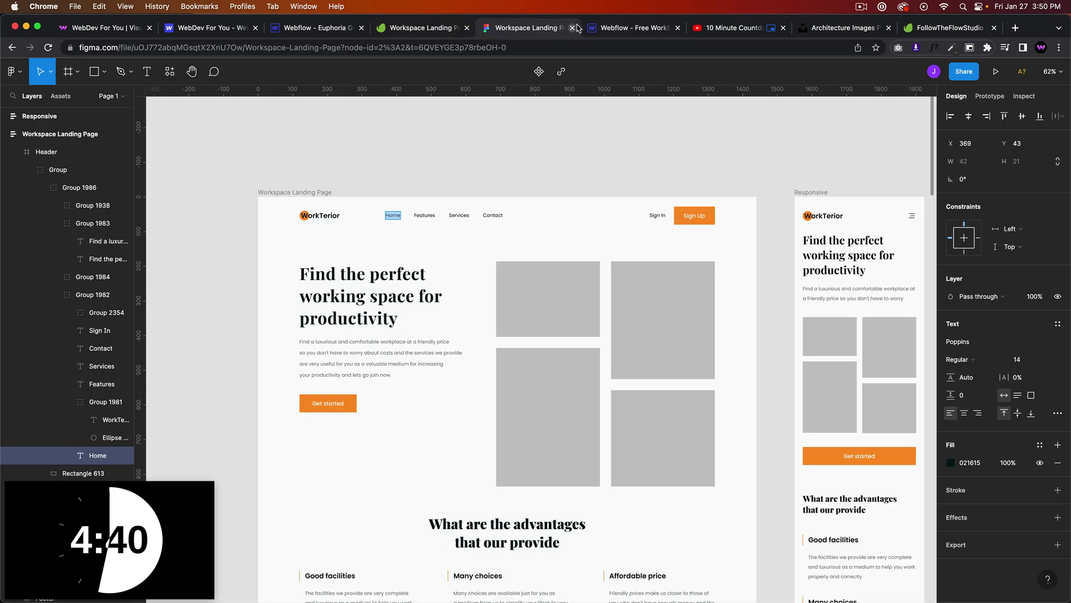
pyautogui.click(622, 31)
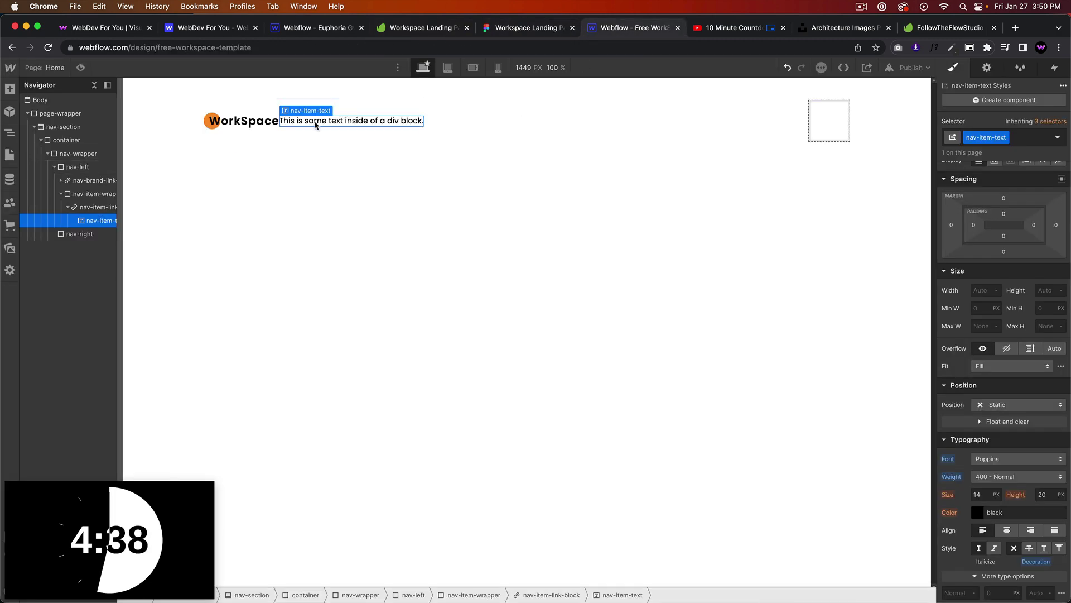
pyautogui.press('Return')
pyautogui.write('Home')
pyautogui.press('Escape')
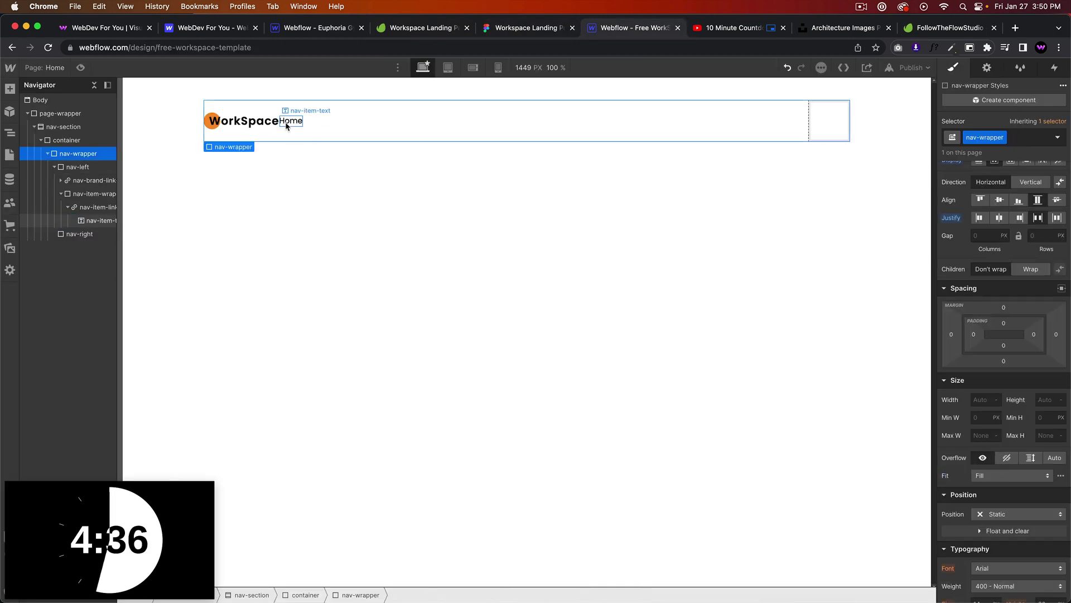
# Step: Duplicate the Home nav-item-link-block three times inside nav-item-wrapper
pyautogui.click(90, 209)
pyautogui.press('super+d')
pyautogui.press('super+d')
pyautogui.press('super+d')
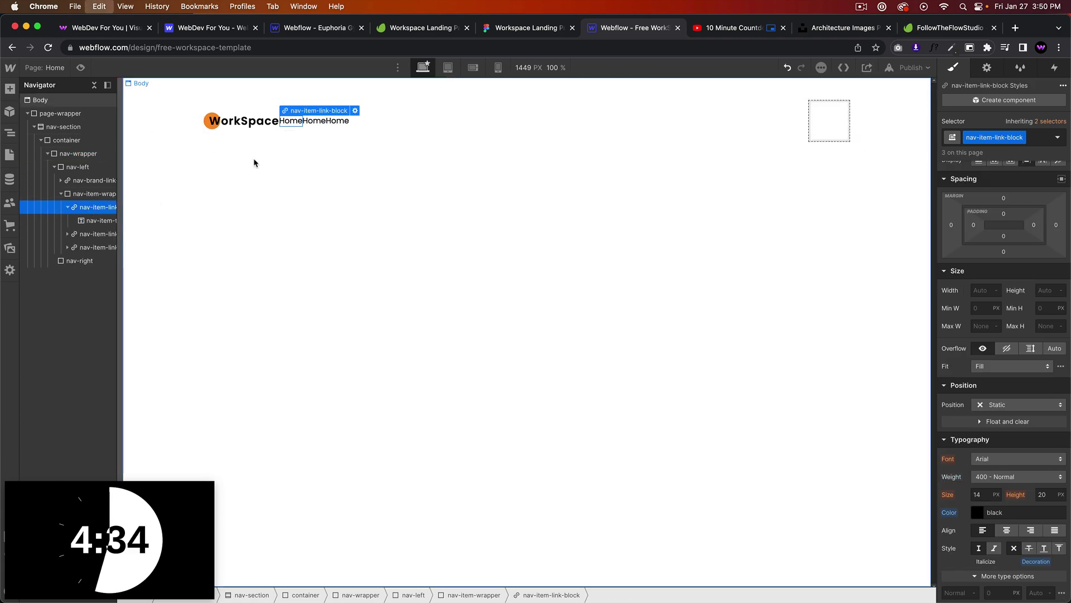
# Step: Change the three duplicated links' text to Features, Services and Contact as in the Figma design, and widen the Navigator to show full class names
pyautogui.click(304, 121)
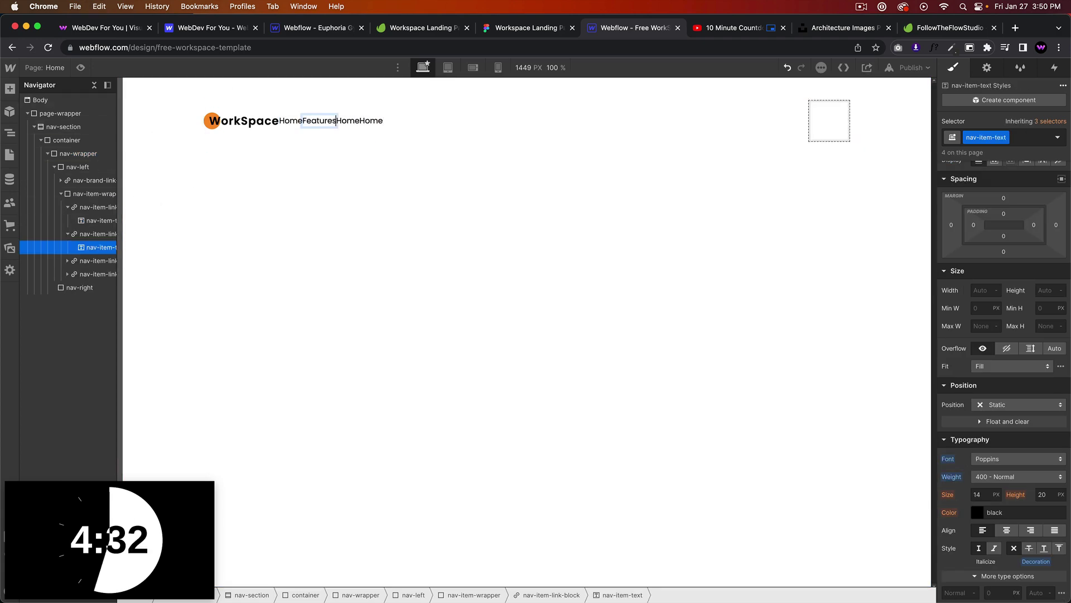
pyautogui.click(551, 28)
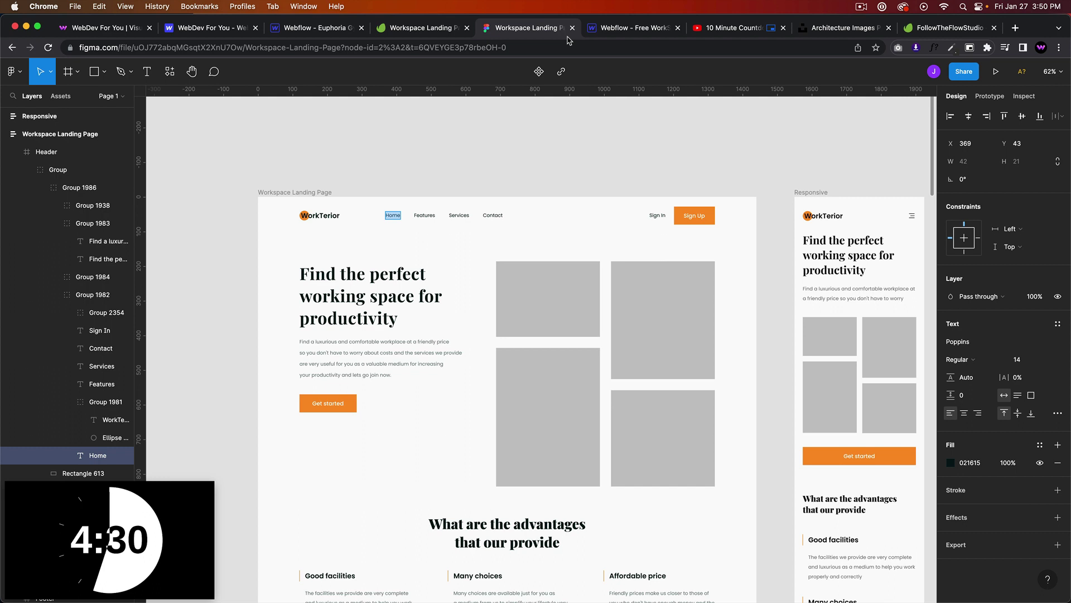
pyautogui.click(618, 29)
pyautogui.doubleClick(345, 121)
pyautogui.write('Serv')
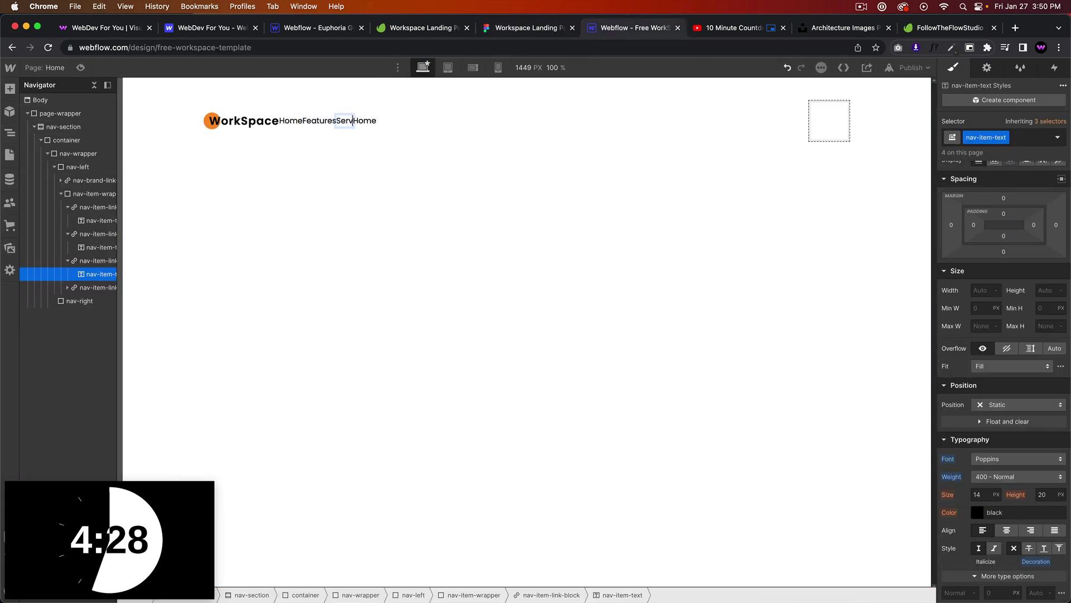
pyautogui.write('ices')
pyautogui.doubleClick(386, 121)
pyautogui.write('Co')
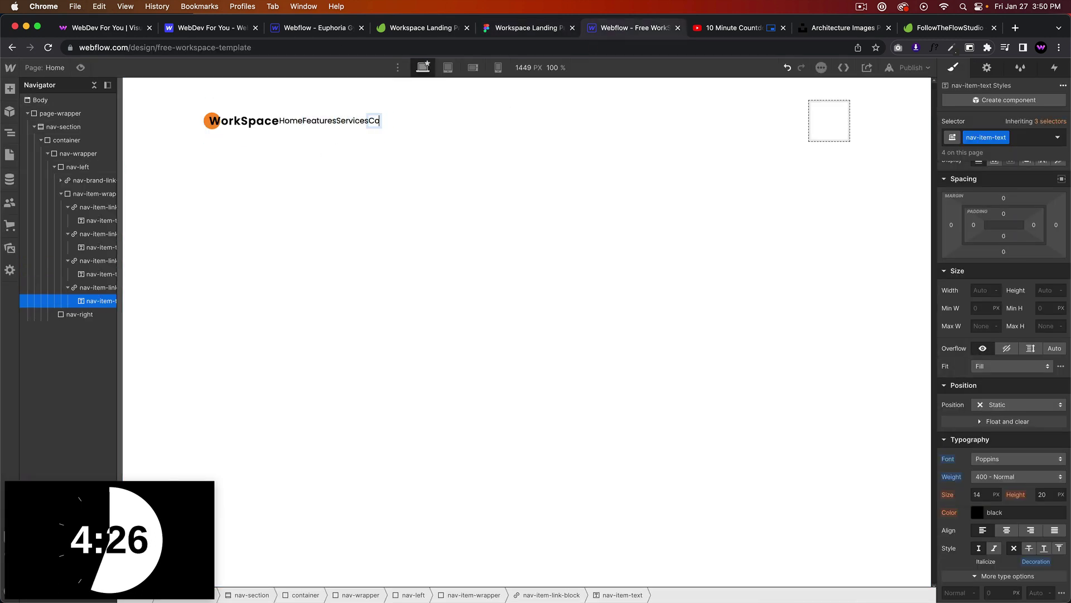
pyautogui.write('ntact')
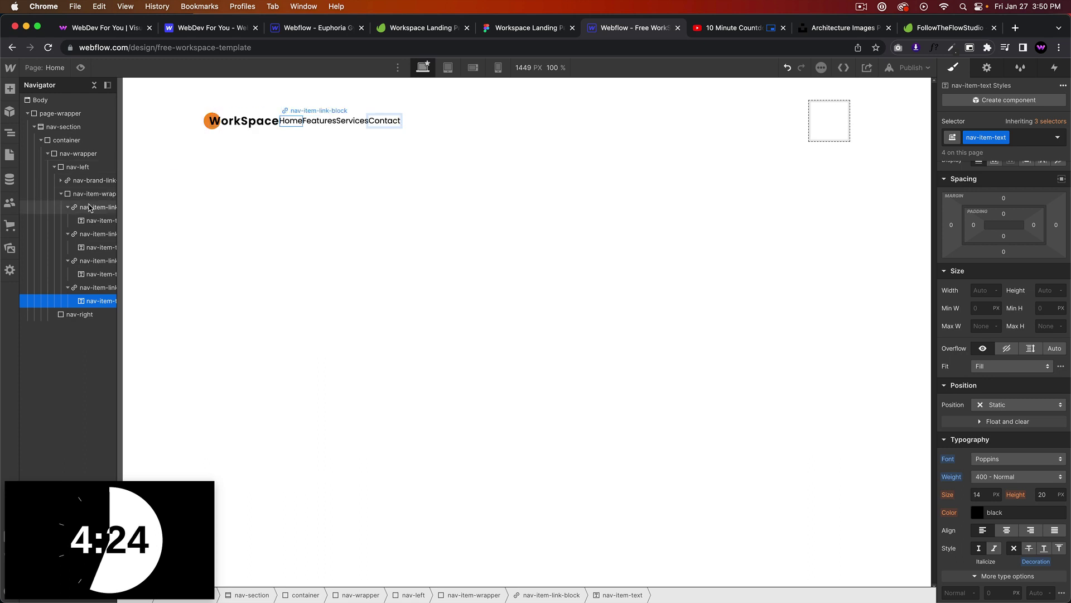
pyautogui.press('Escape')
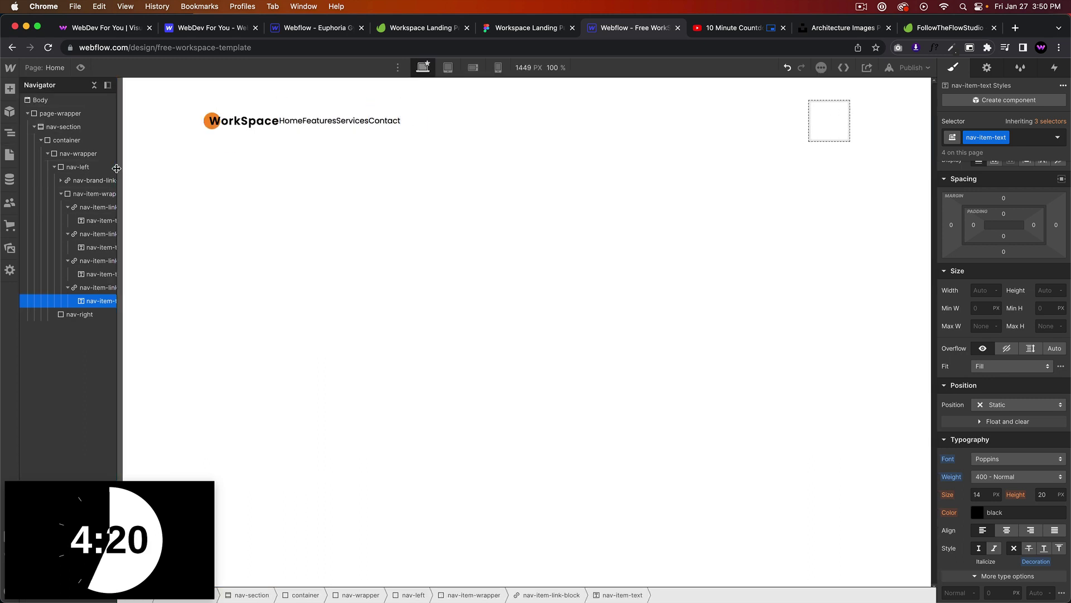
pyautogui.moveTo(118, 172); pyautogui.dragTo(167, 171)
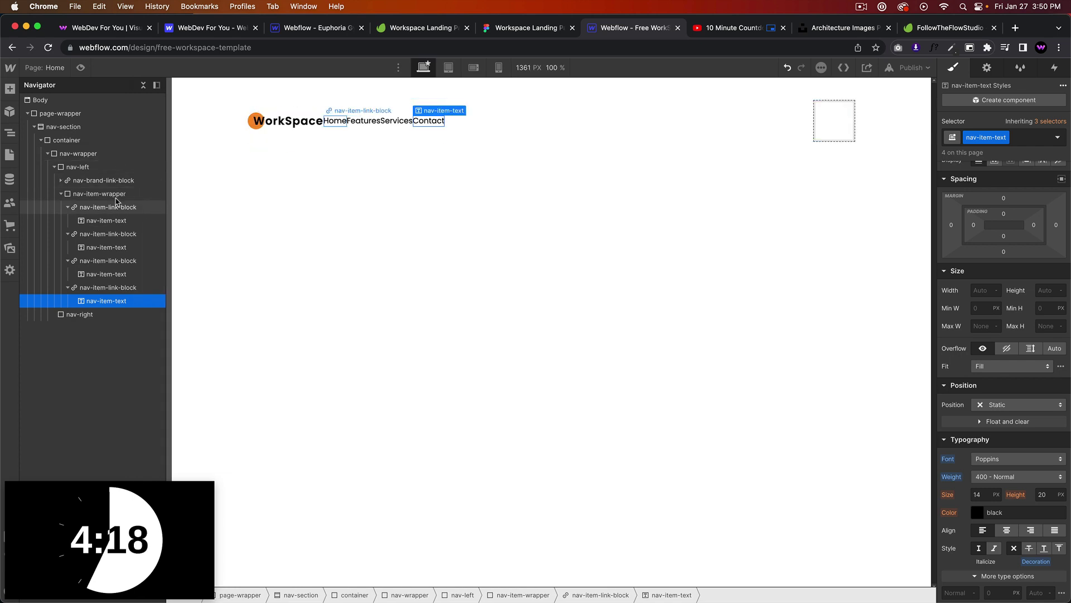
# Step: Set the right margin of nav-brand-link-block to 60 px
pyautogui.click(106, 180)
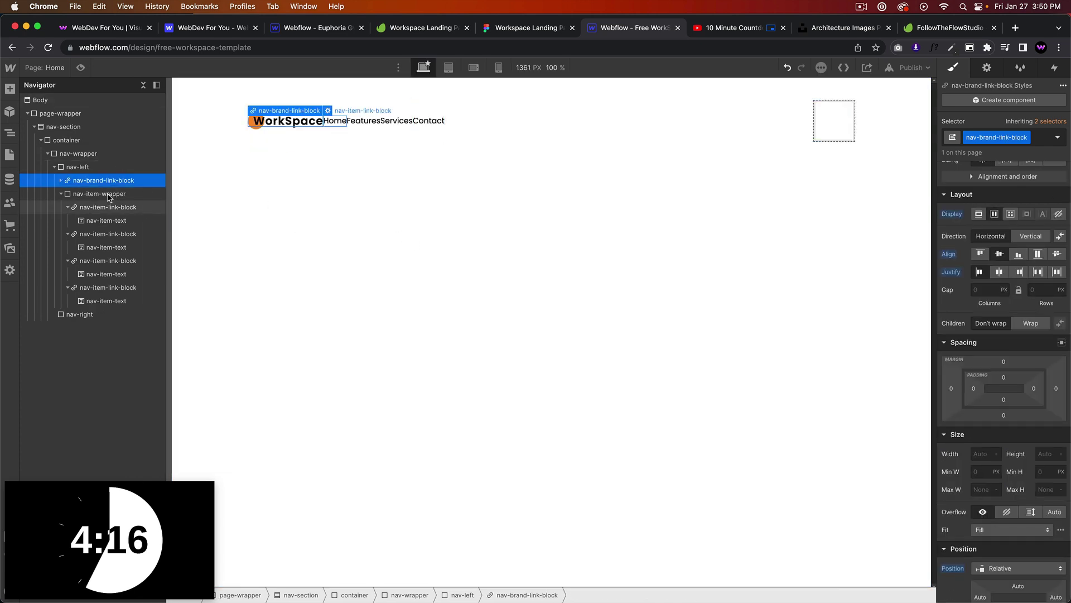
pyautogui.scroll(1, 1027, 263)
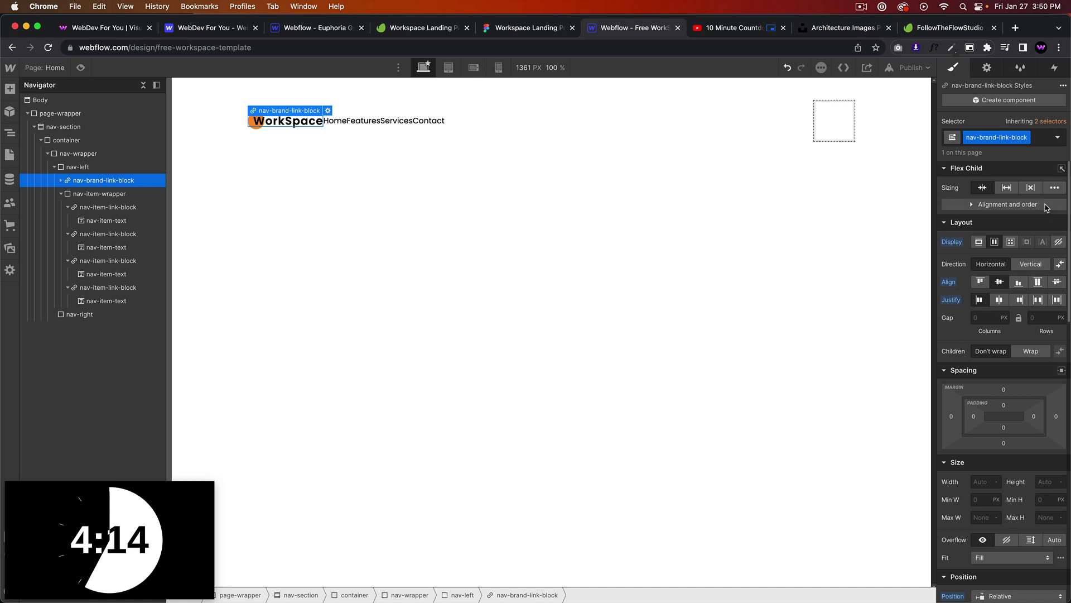
pyautogui.click(1056, 417)
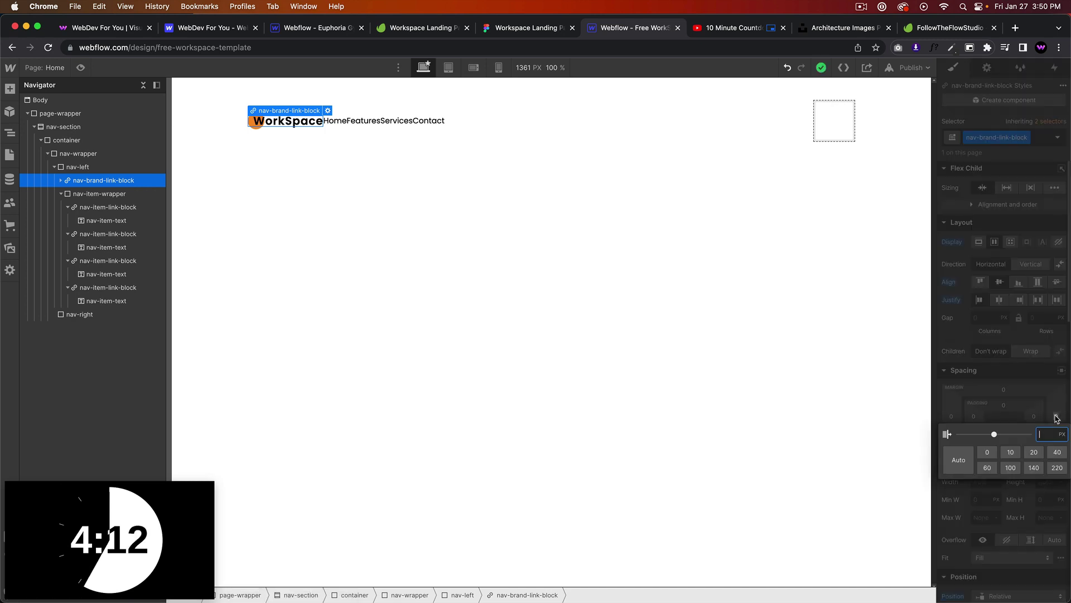
pyautogui.write('60')
pyautogui.press('Return')
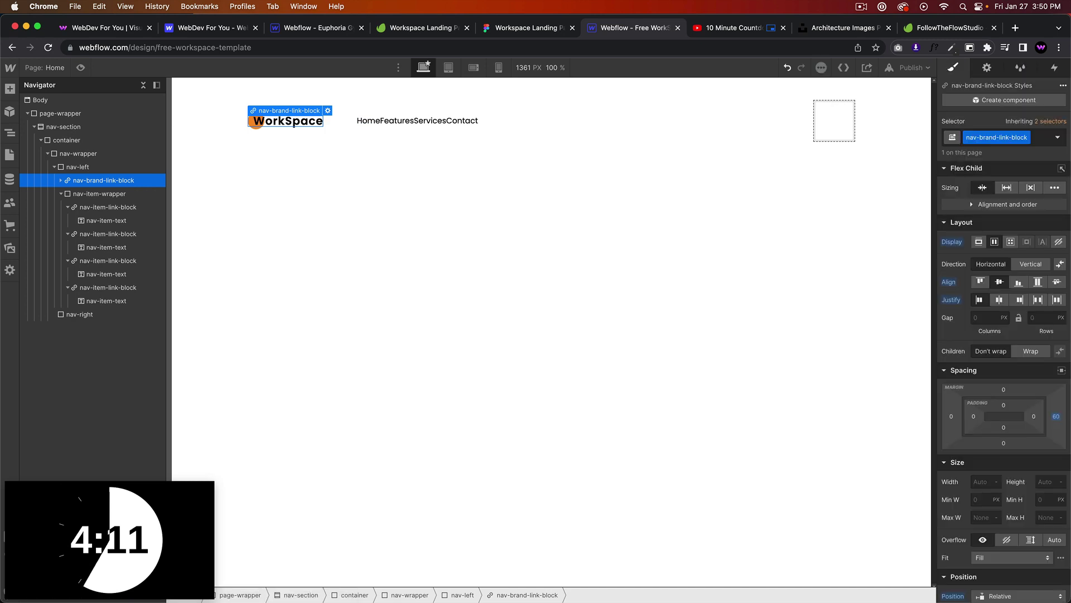
# Step: Set the right margin of the nav-item-link-block class to 20 px
pyautogui.click(366, 122)
pyautogui.click(127, 209)
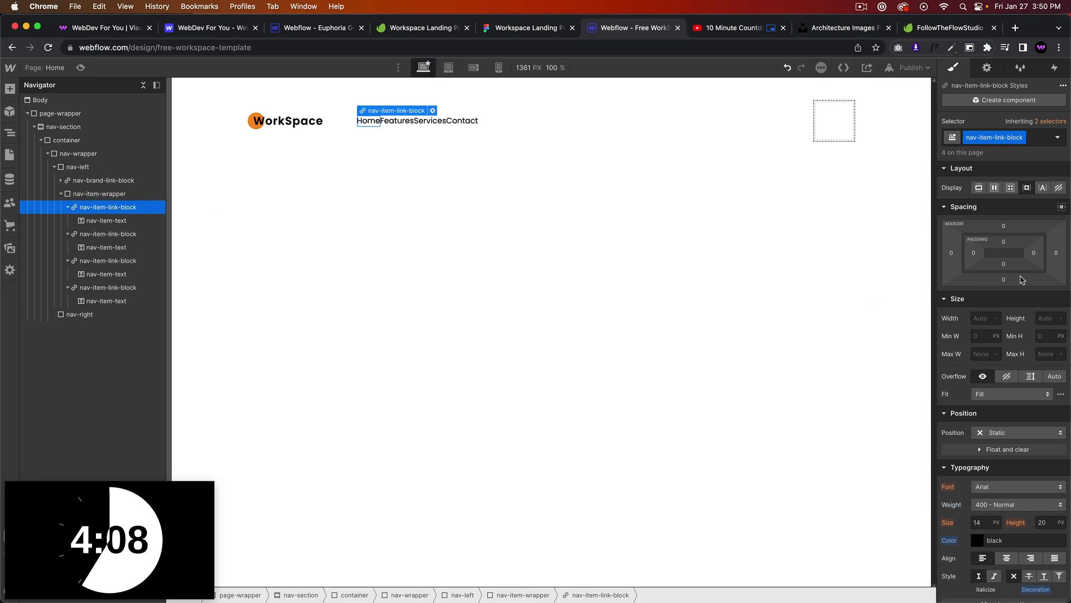
pyautogui.moveTo(1056, 252); pyautogui.dragTo(1066, 254)
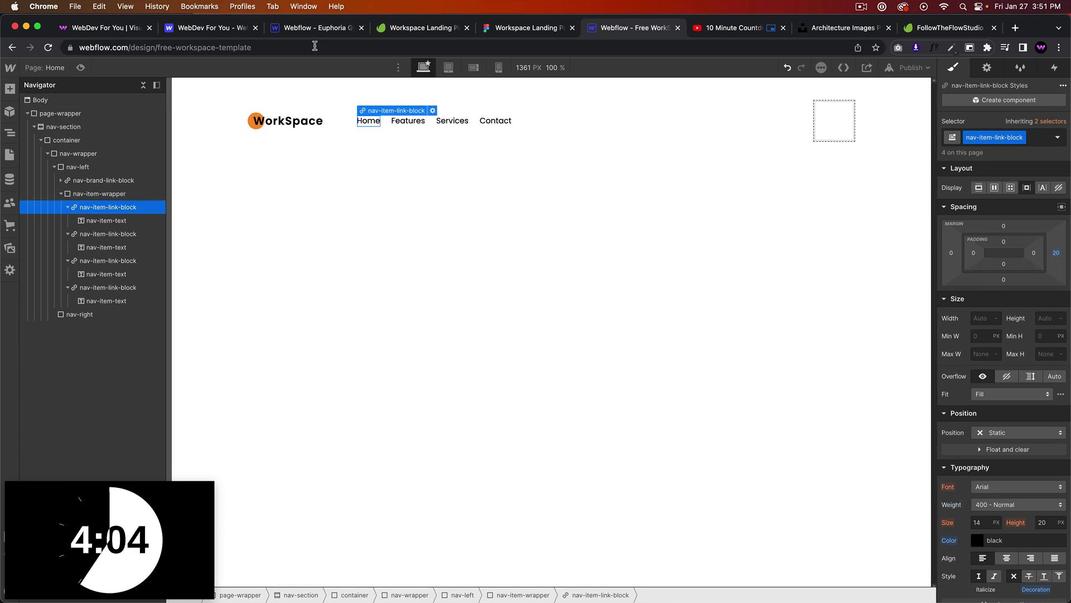
# Step: Check the menu spacing in the Figma design and set the nav-item-link-block right margin to 40 px in Webflow
pyautogui.click(499, 33)
pyautogui.click(1020, 100)
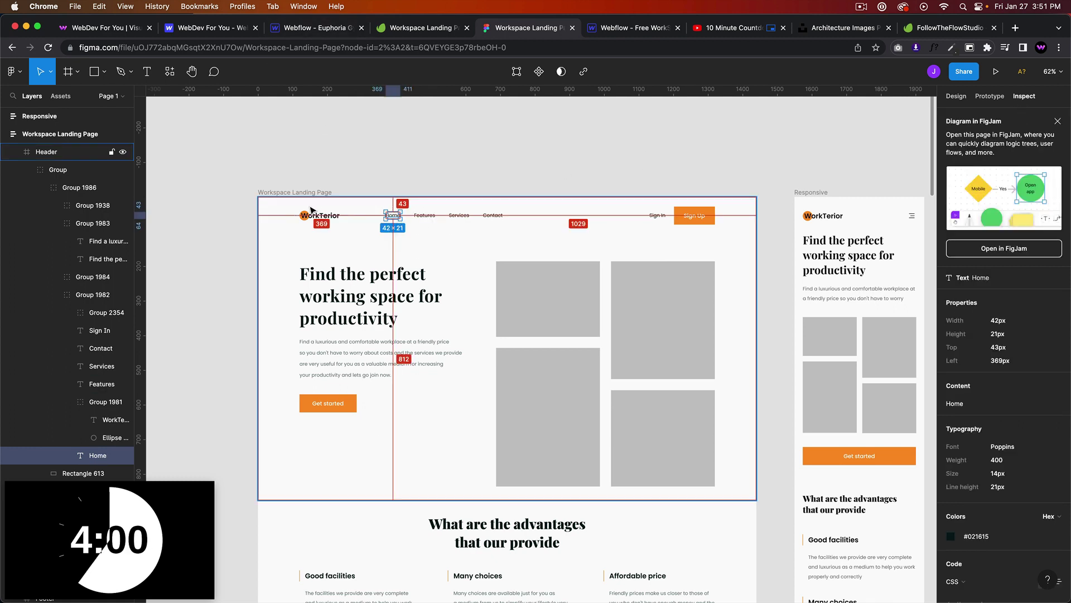
pyautogui.click(306, 32)
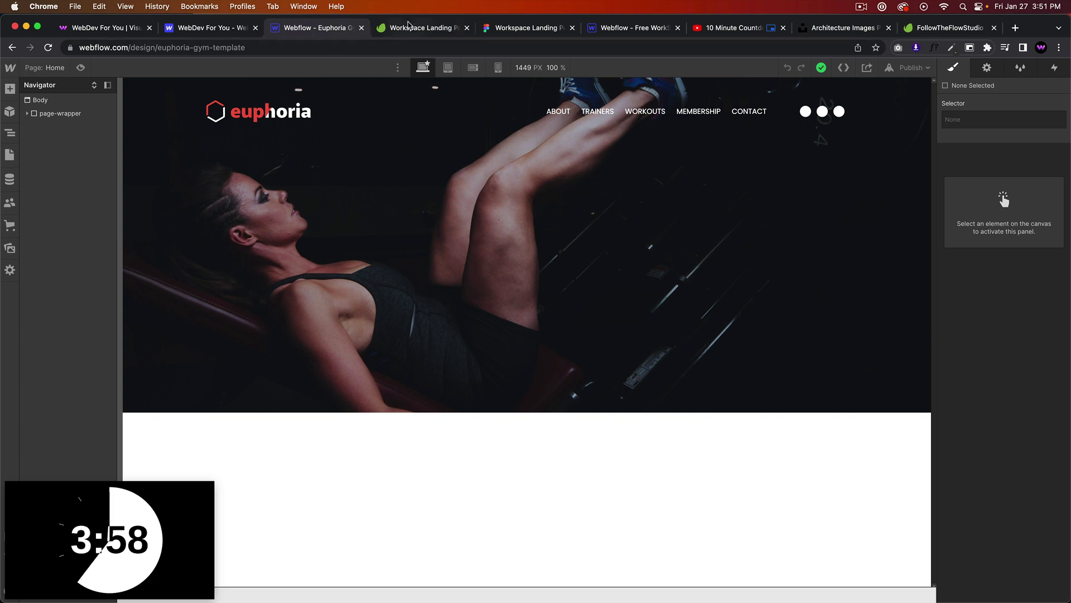
pyautogui.click(630, 27)
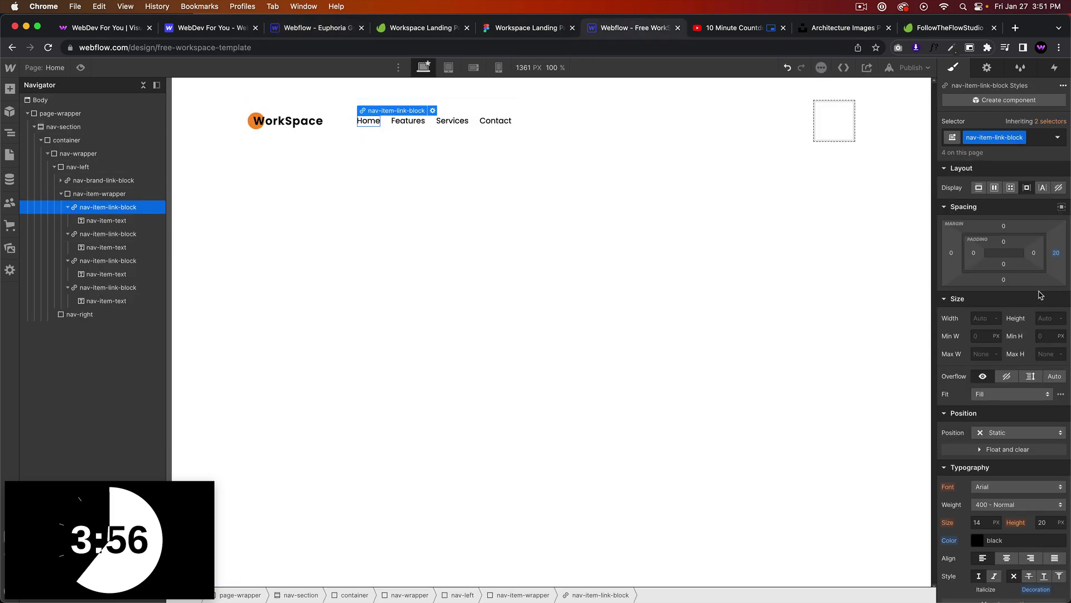
pyautogui.click(1056, 252)
pyautogui.click(1043, 271)
pyautogui.hotkey('shift', '3')
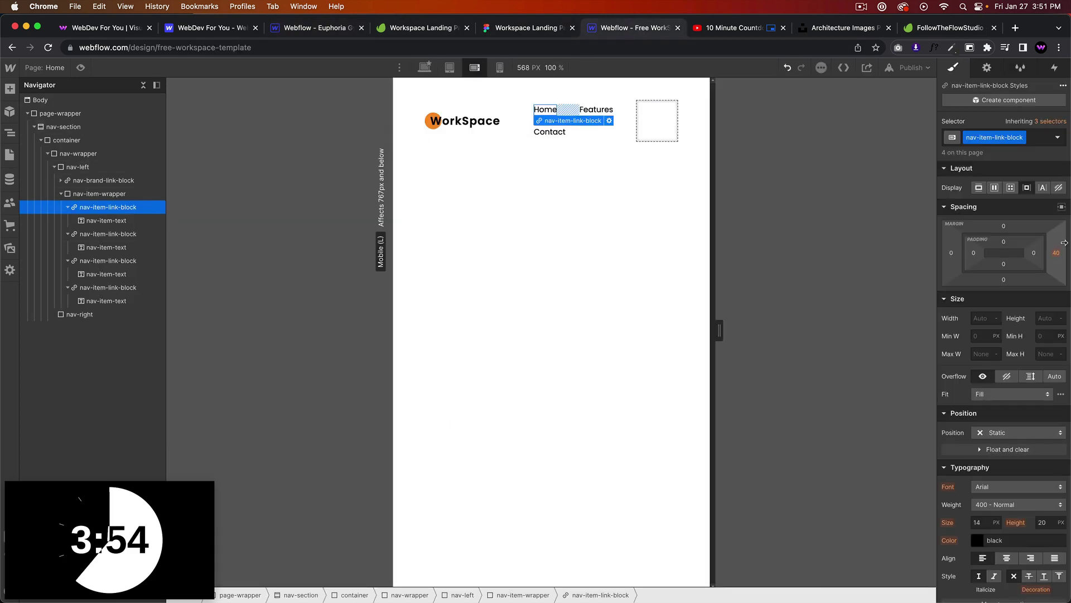
pyautogui.hotkey('shift', '1')
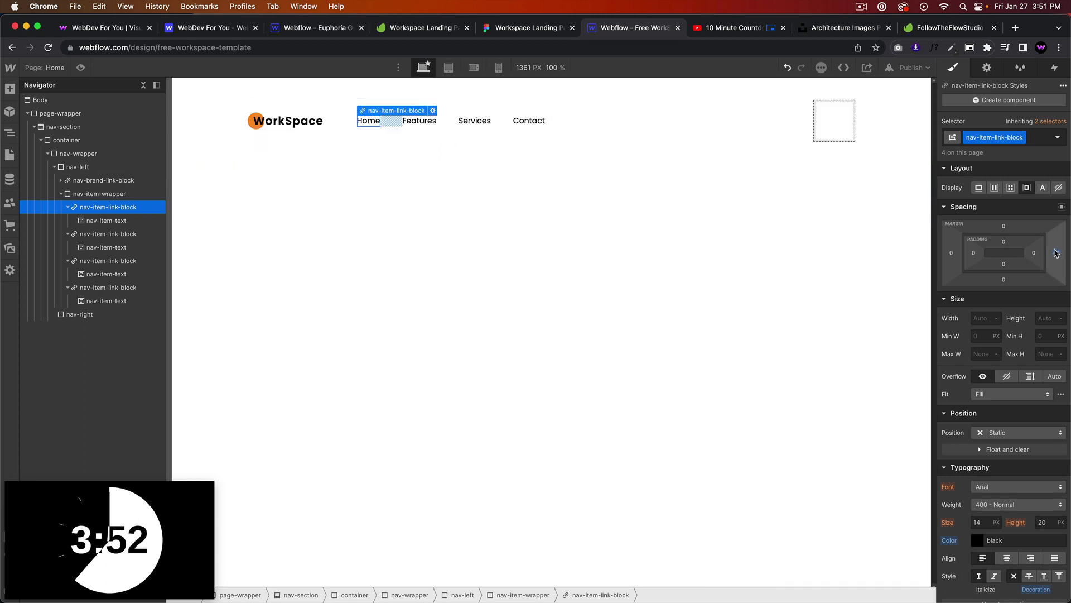
pyautogui.click(1056, 253)
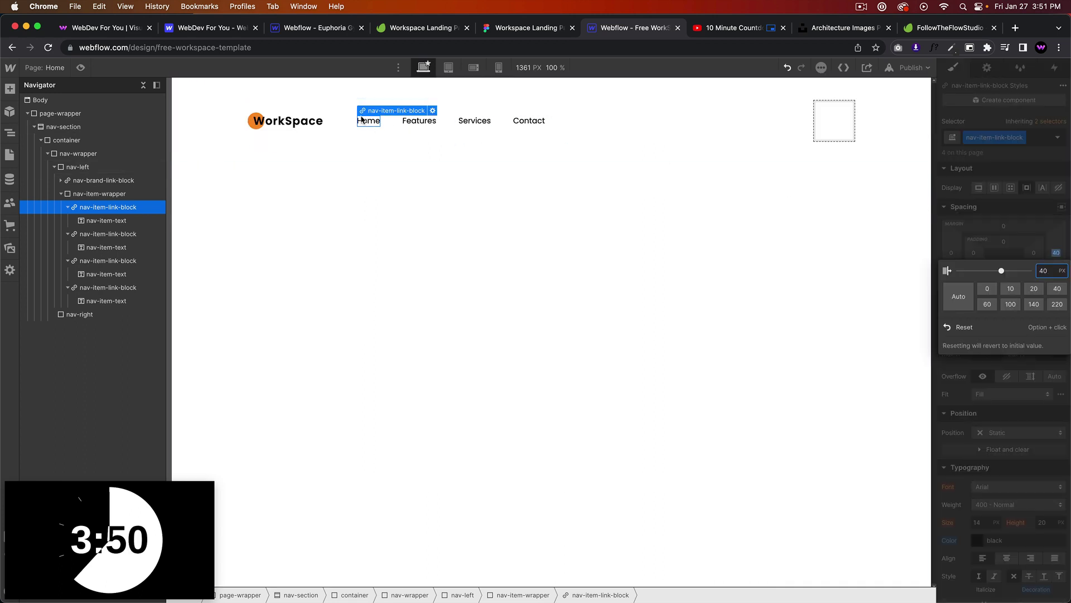
pyautogui.click(437, 244)
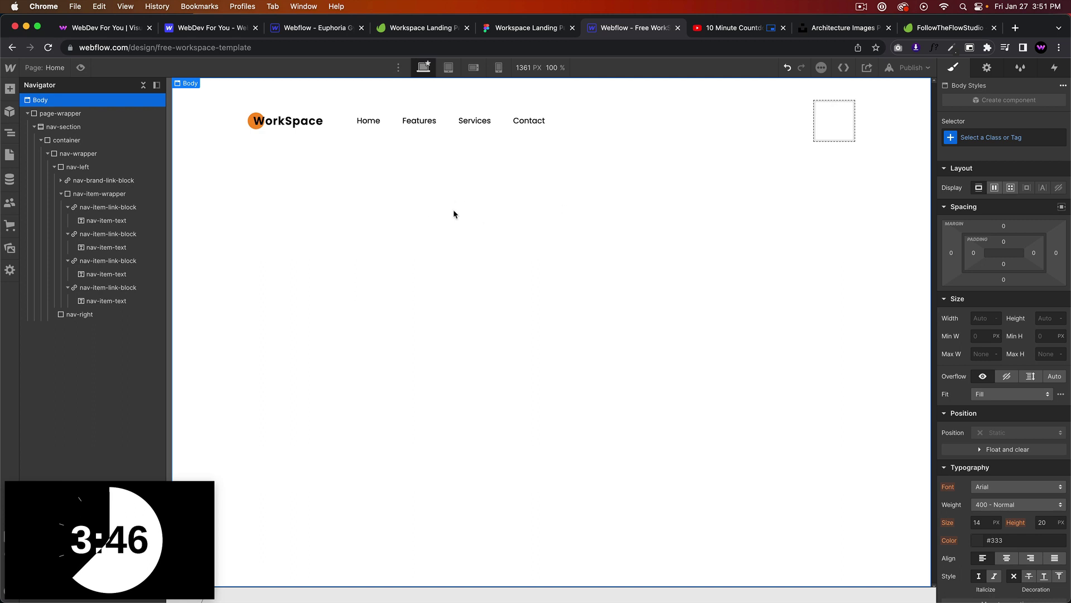
# Step: Copy the Home nav-item-link-block into nav-right and change its text to Sign In, following the Figma design
pyautogui.click(300, 27)
pyautogui.click(617, 33)
pyautogui.click(547, 31)
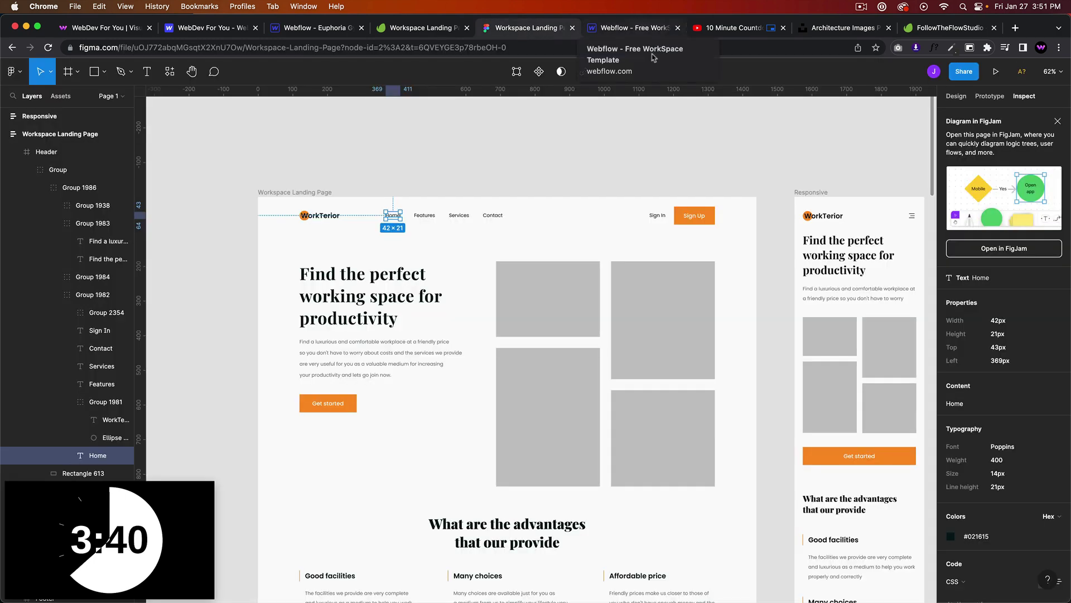
pyautogui.click(619, 28)
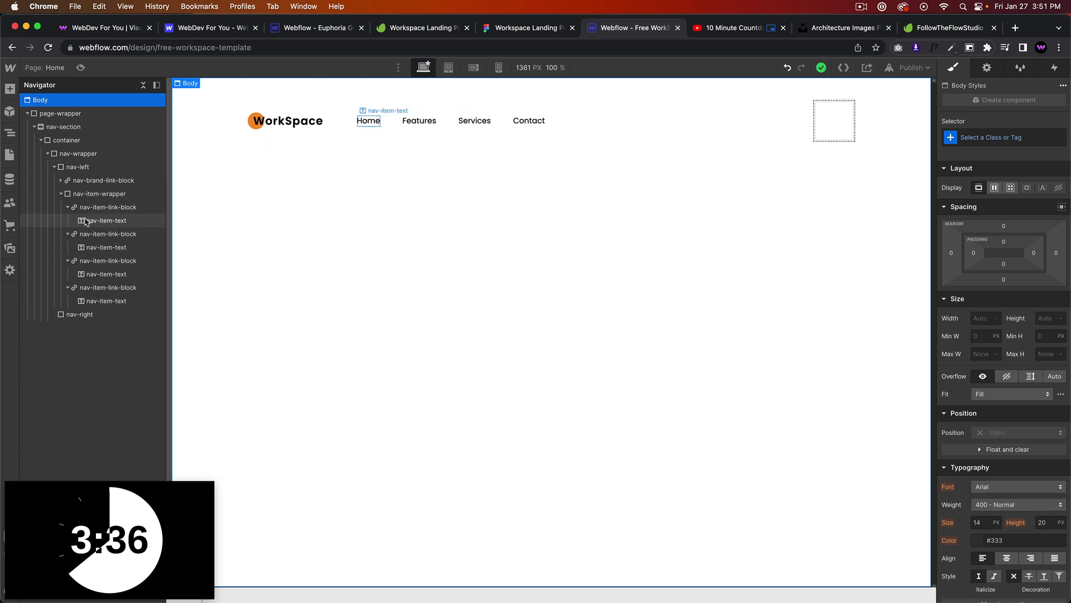
pyautogui.click(368, 120)
pyautogui.click(826, 122)
pyautogui.press('super+v')
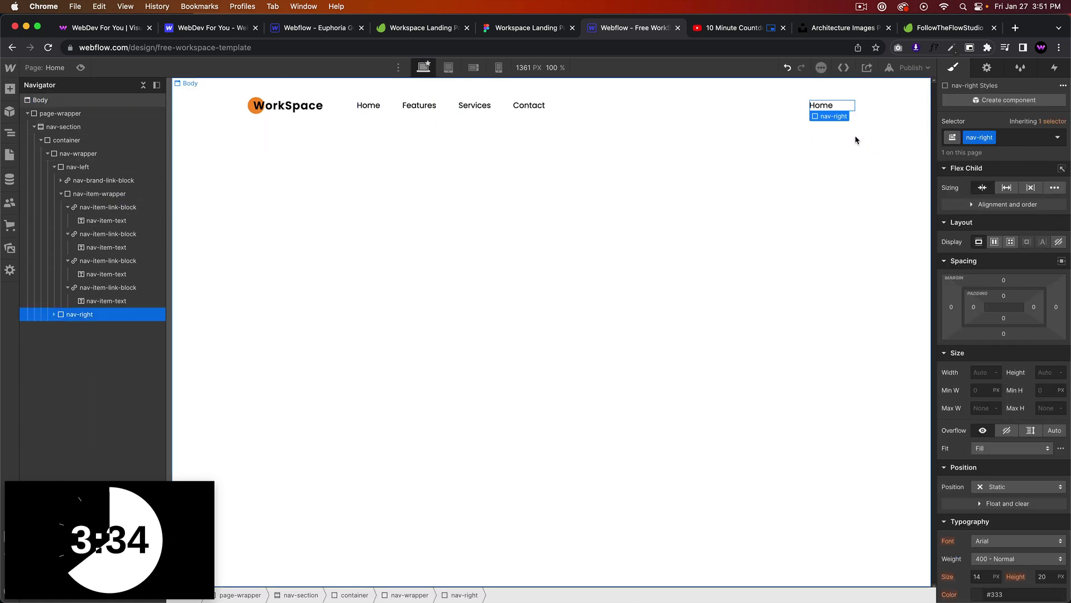
pyautogui.doubleClick(828, 110)
pyautogui.write('Sign In')
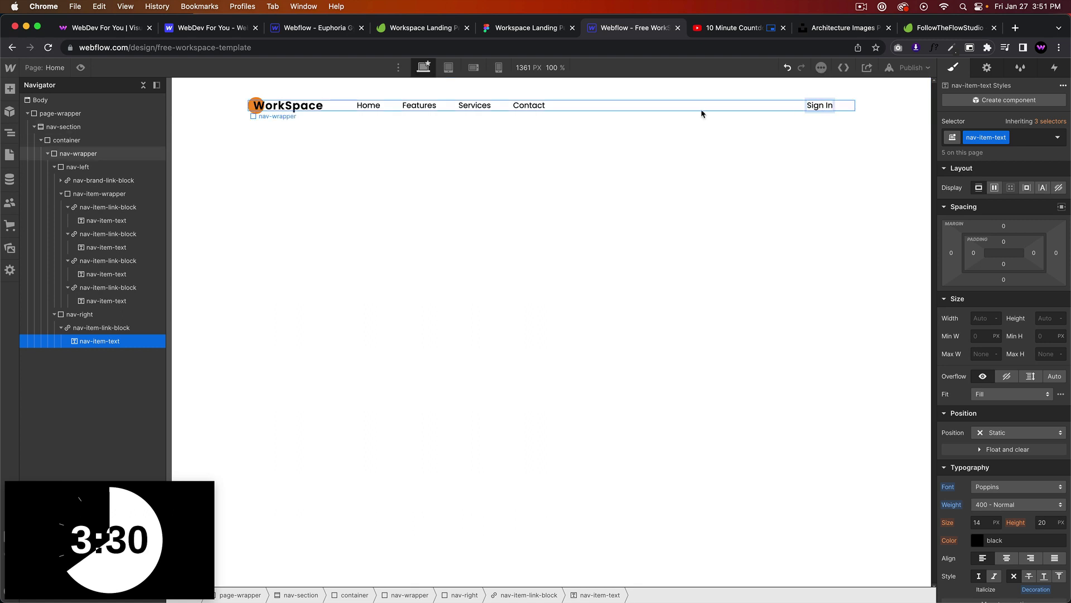
# Step: Add a Button element inside nav-right, after the Sign In link
pyautogui.click(701, 110)
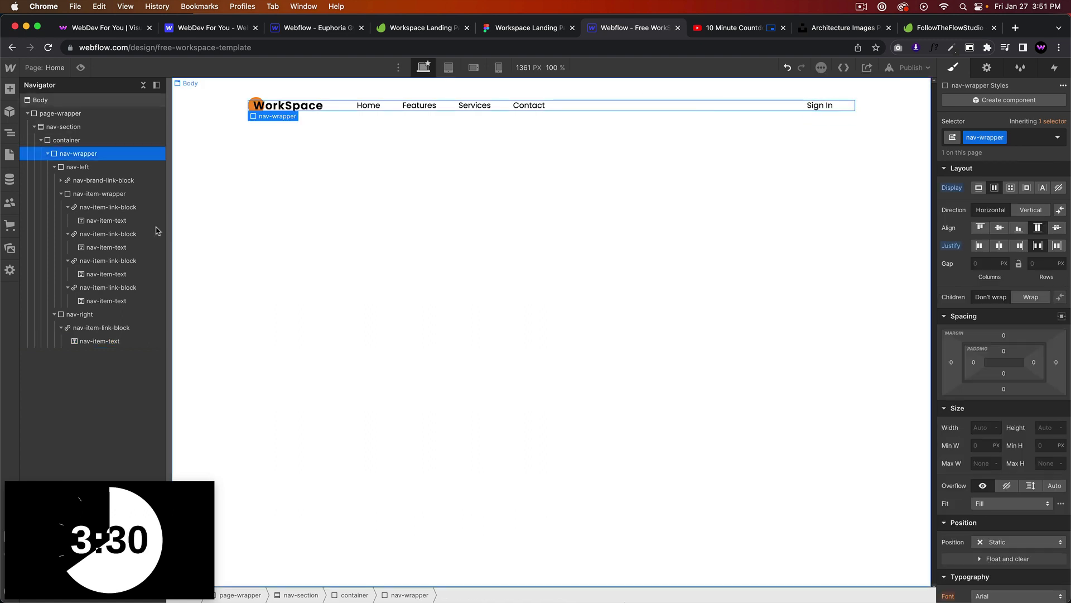
pyautogui.click(96, 327)
pyautogui.click(94, 315)
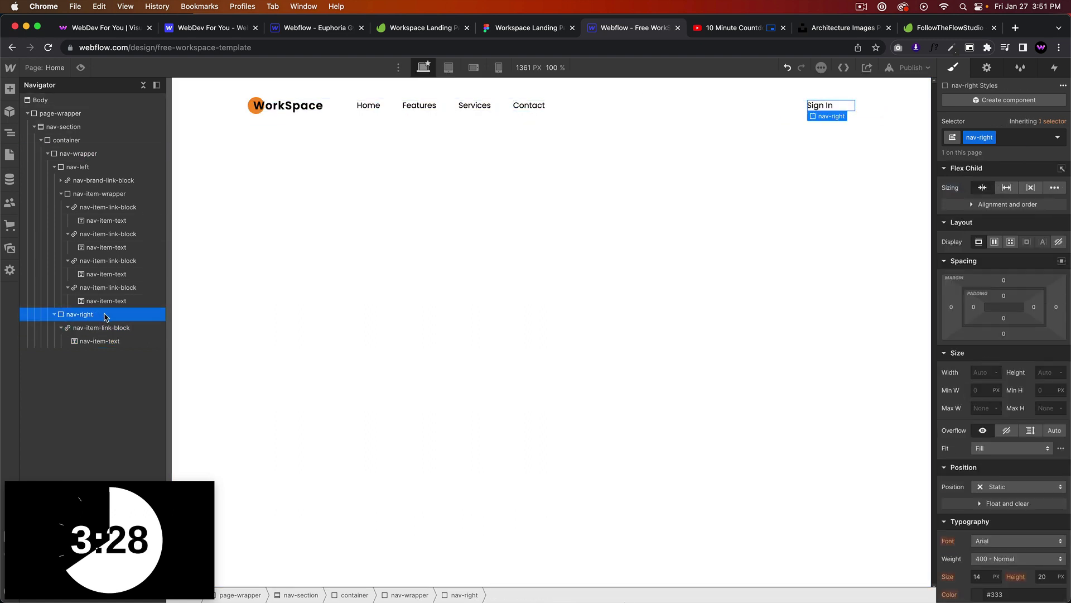
pyautogui.press('super+e')
pyautogui.write('button')
pyautogui.press('Return')
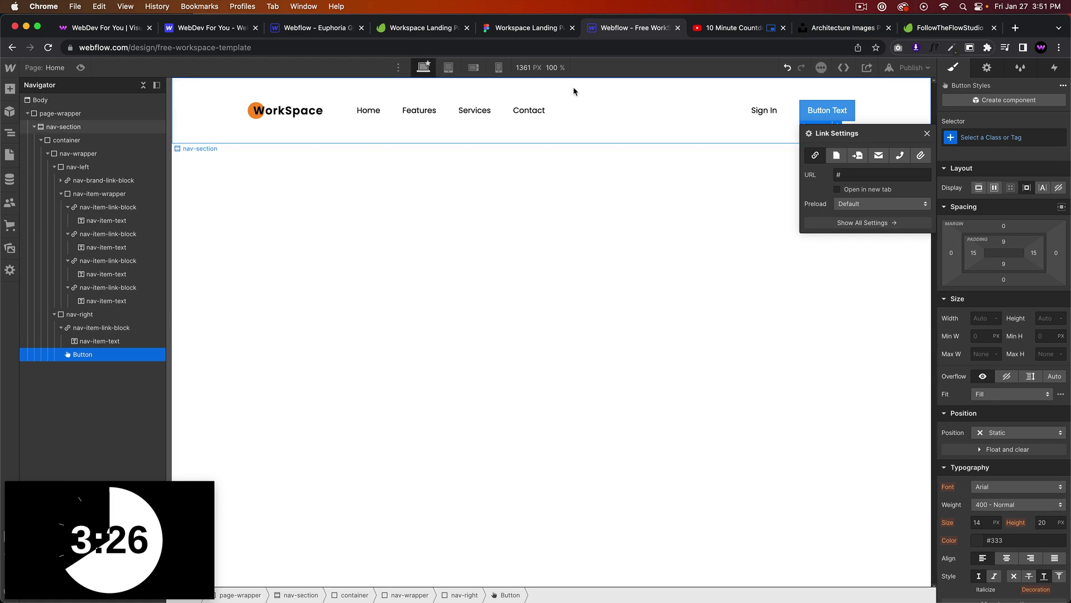
# Step: Check the button in the Figma design and give the new Webflow button the class nav-sign-up-button
pyautogui.click(530, 28)
pyautogui.click(620, 27)
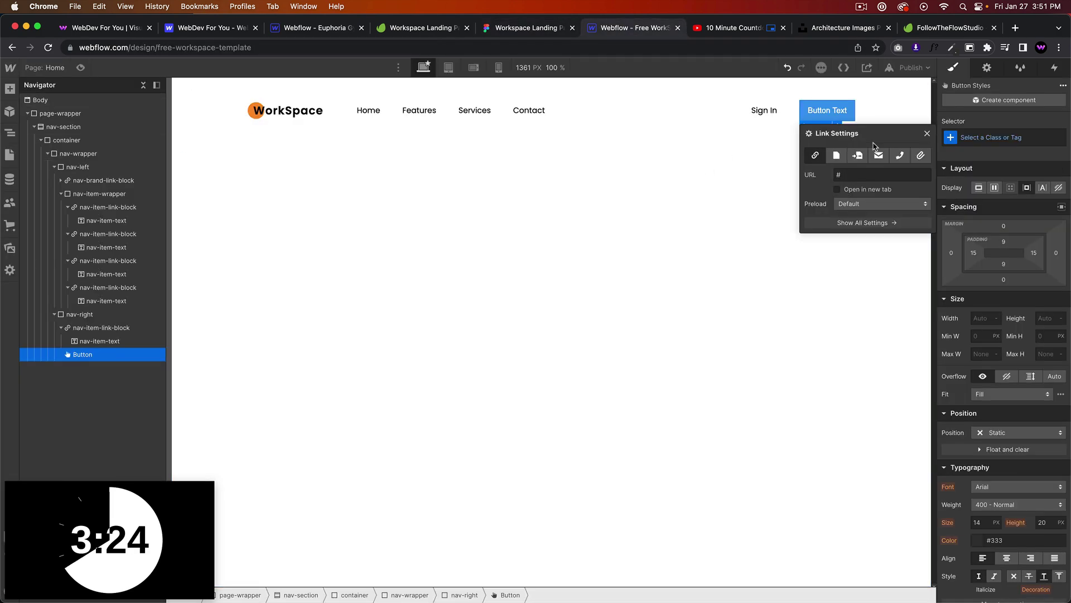
pyautogui.click(983, 138)
pyautogui.write('nav-sign-up-button')
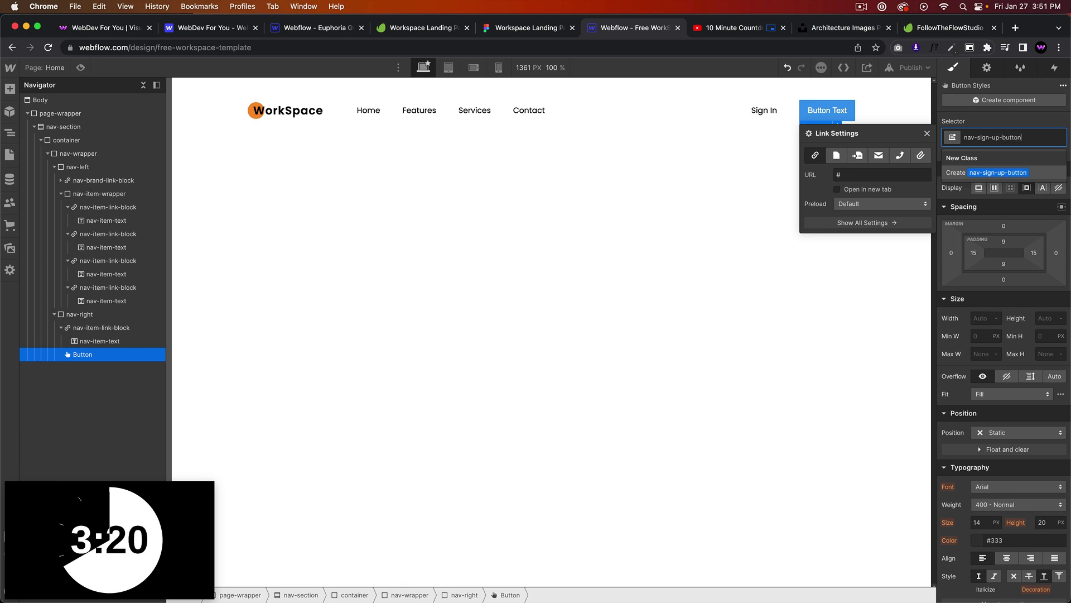
pyautogui.press('Return')
# Step: Set the nav-sign-up-button background colour to the Dark Orange swatch
pyautogui.scroll(-5, 973, 516)
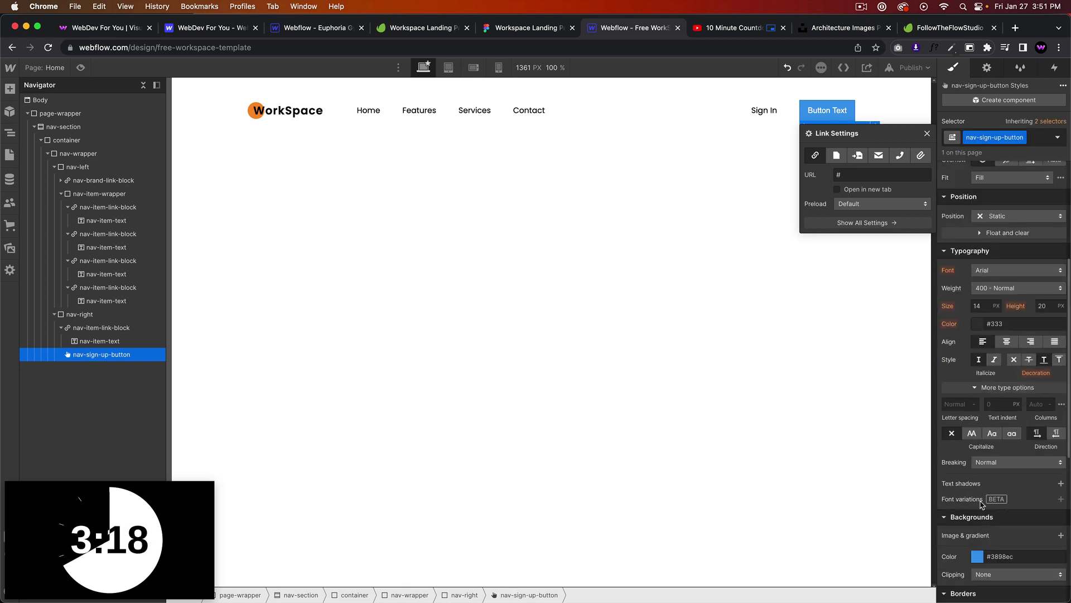
pyautogui.click(976, 552)
pyautogui.click(964, 591)
pyautogui.press('Escape')
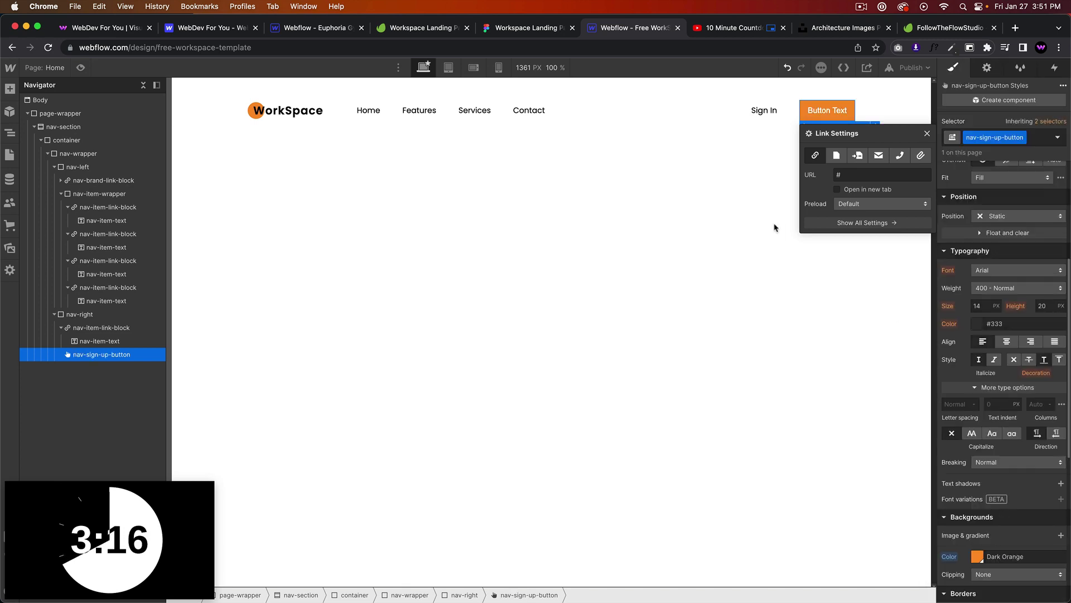
# Step: Check the Figma design again and set the nav-sign-up-button font to Poppins
pyautogui.click(534, 28)
pyautogui.click(616, 28)
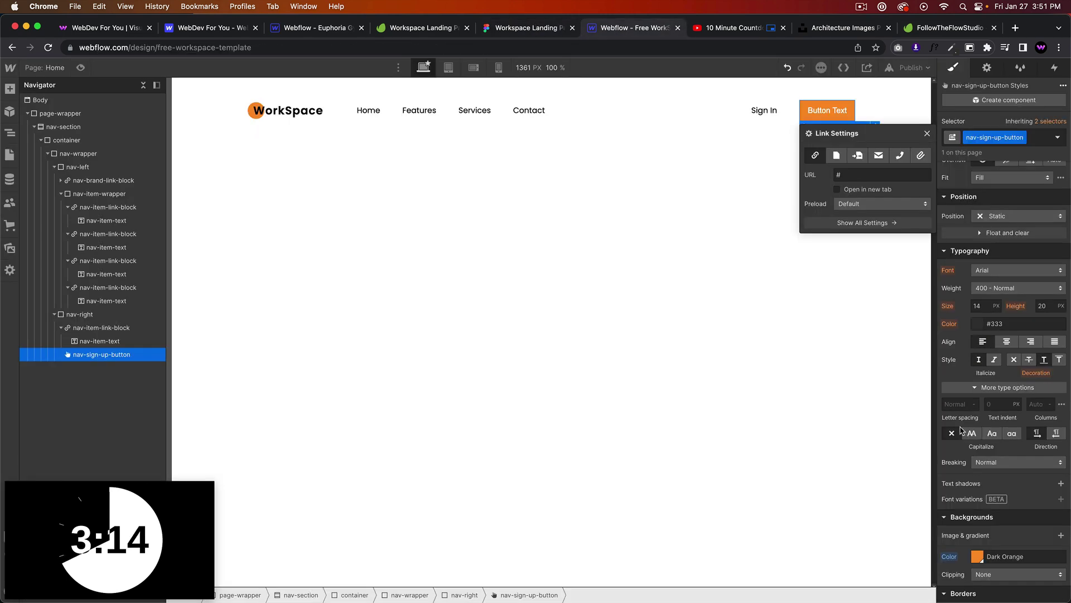
pyautogui.click(986, 254)
pyautogui.click(992, 267)
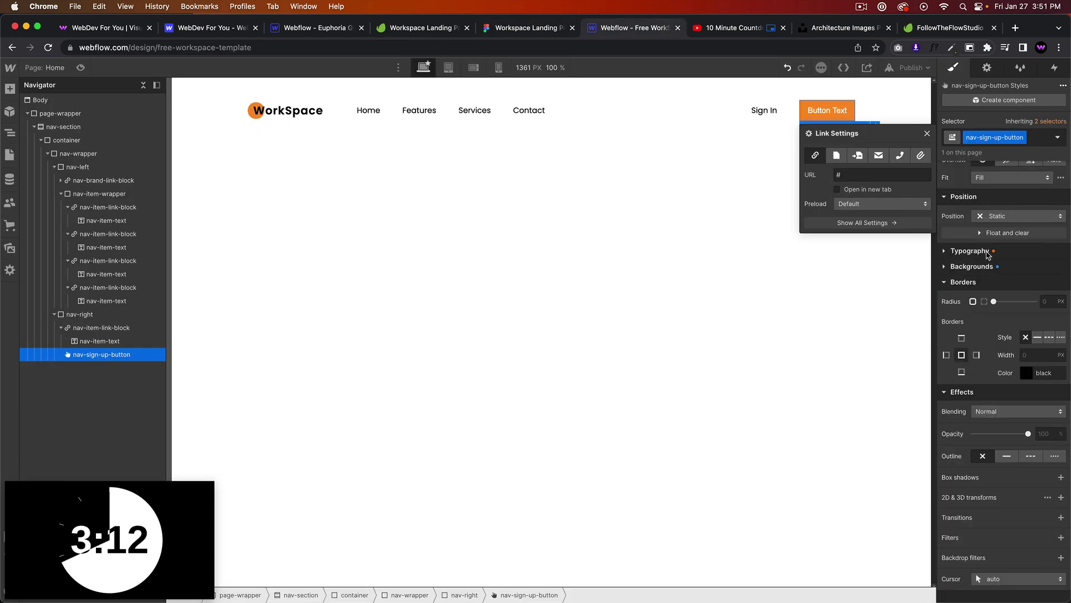
pyautogui.click(988, 251)
pyautogui.click(999, 271)
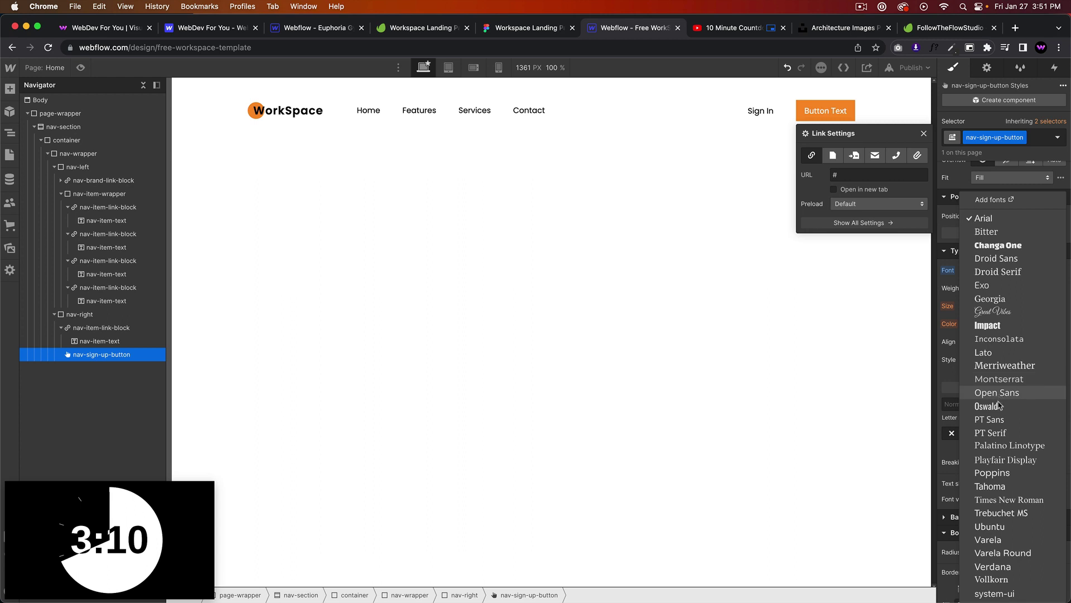
pyautogui.click(1001, 474)
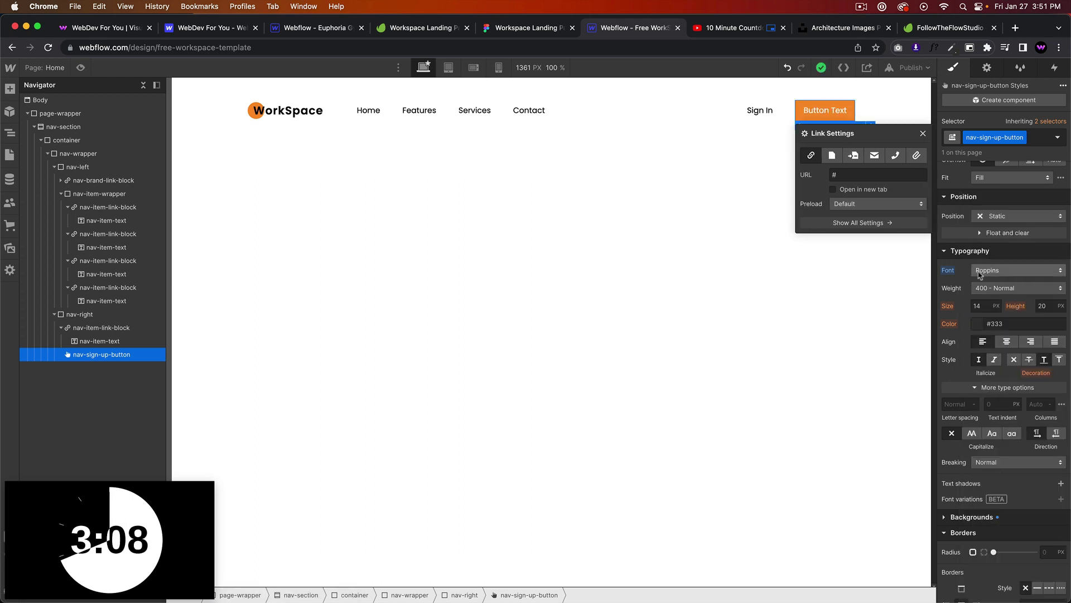
# Step: Replace the button's placeholder text with Sign Up, matching the Figma design
pyautogui.doubleClick(827, 114)
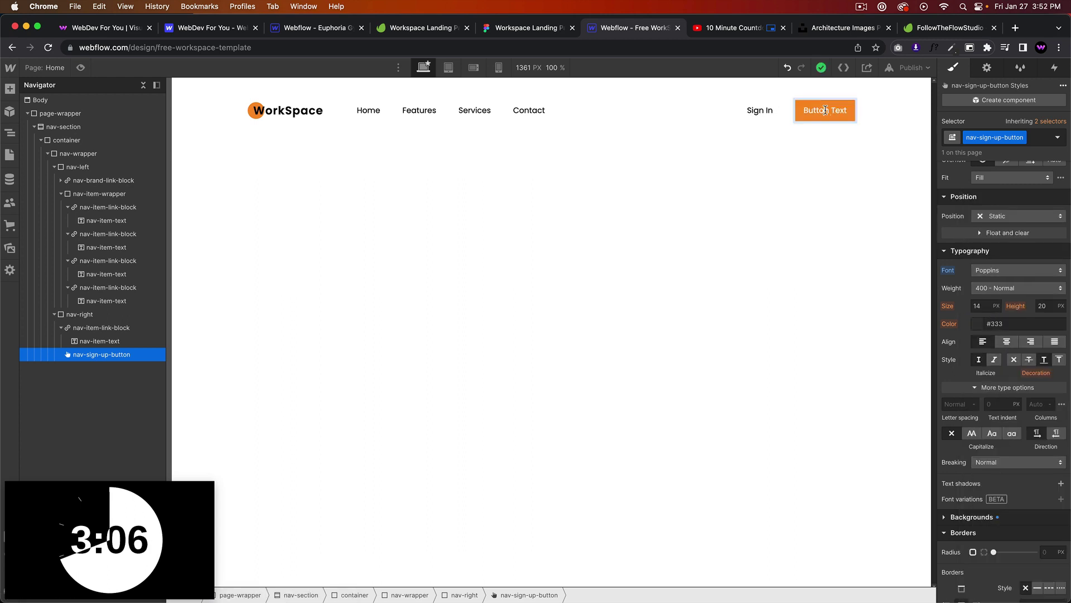
pyautogui.click(527, 27)
pyautogui.click(629, 30)
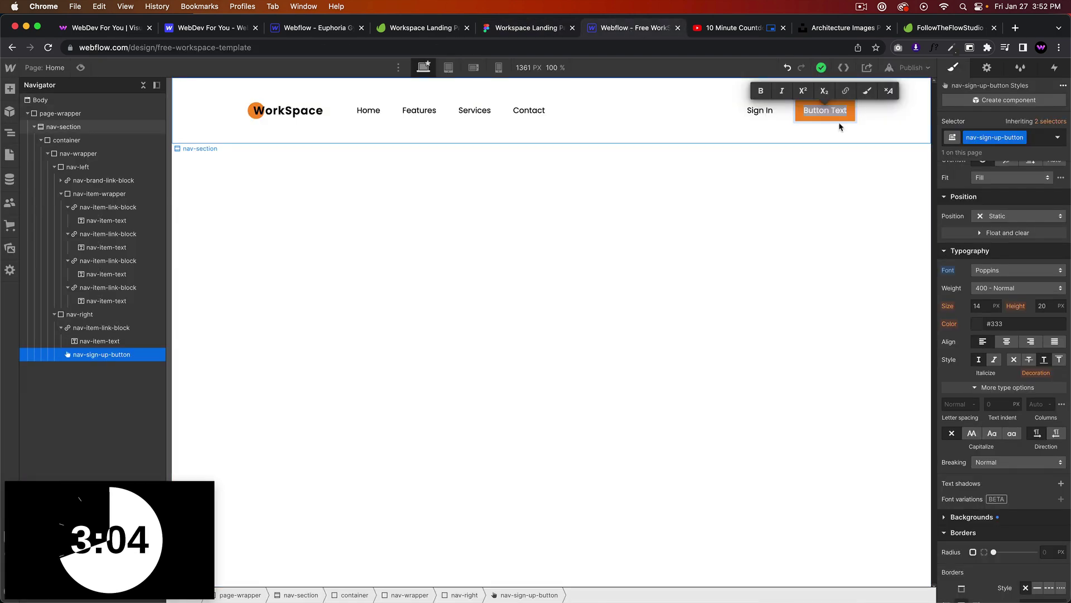
pyautogui.write('Sign UP')
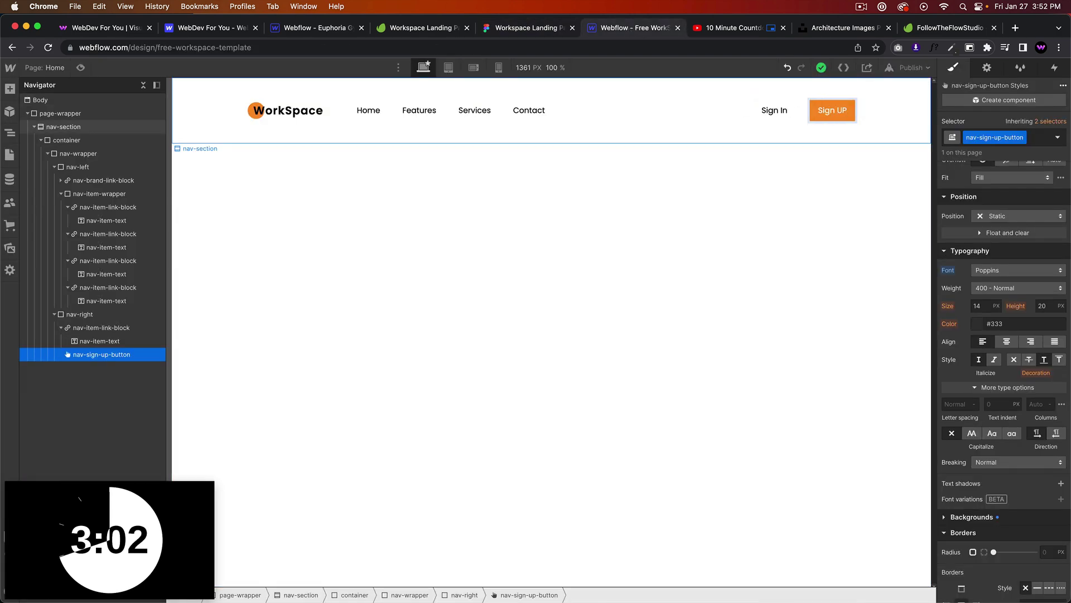
pyautogui.click(578, 31)
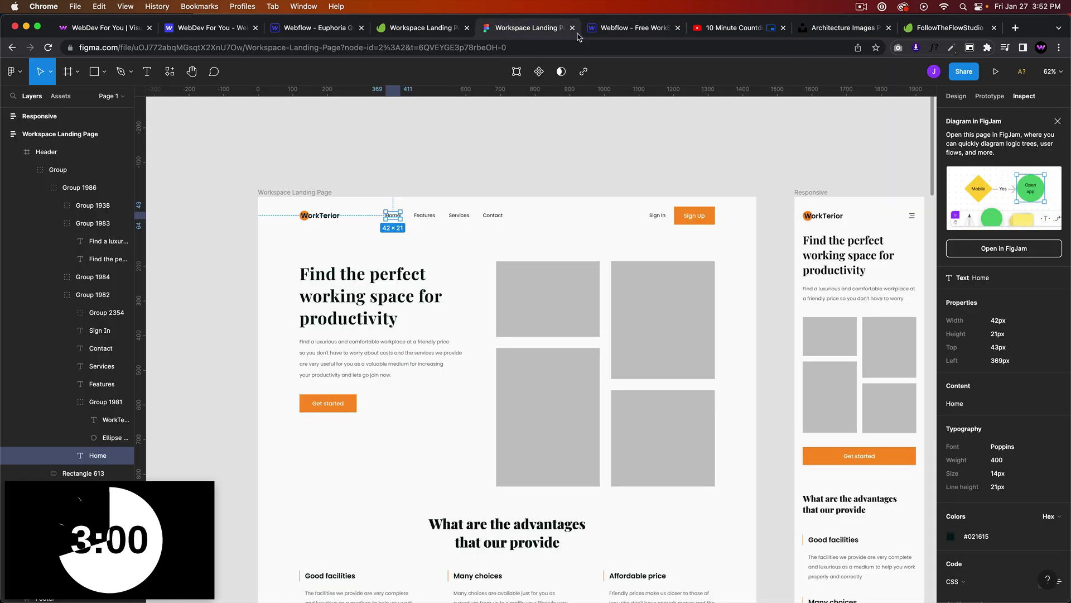
pyautogui.click(629, 30)
pyautogui.click(650, 167)
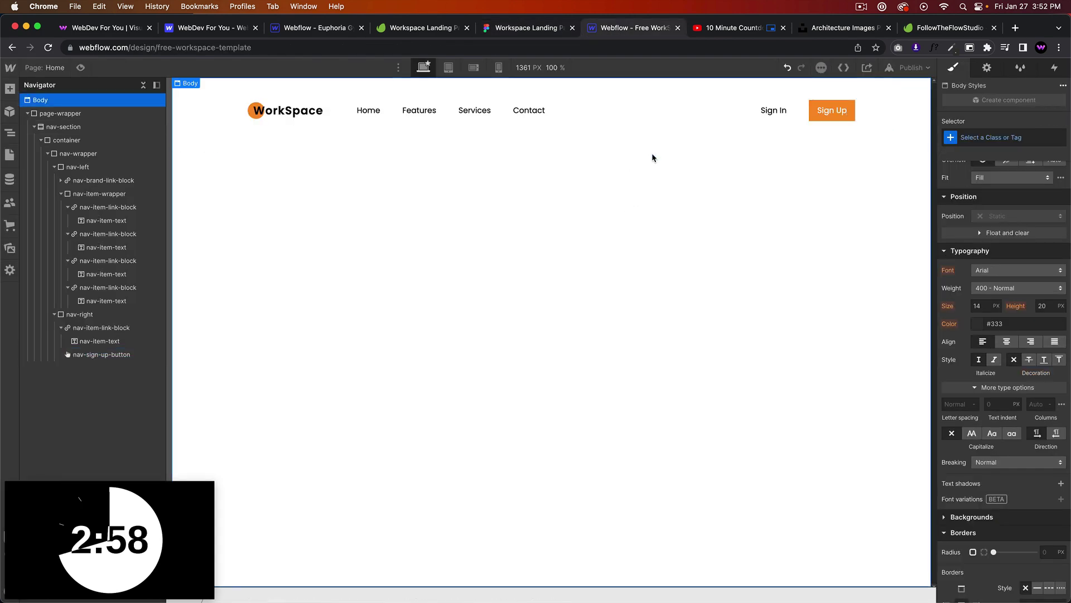
# Step: Check the Sign Up button in the Figma design and increase the nav-sign-up-button's padding on both sides
pyautogui.click(513, 29)
pyautogui.click(614, 29)
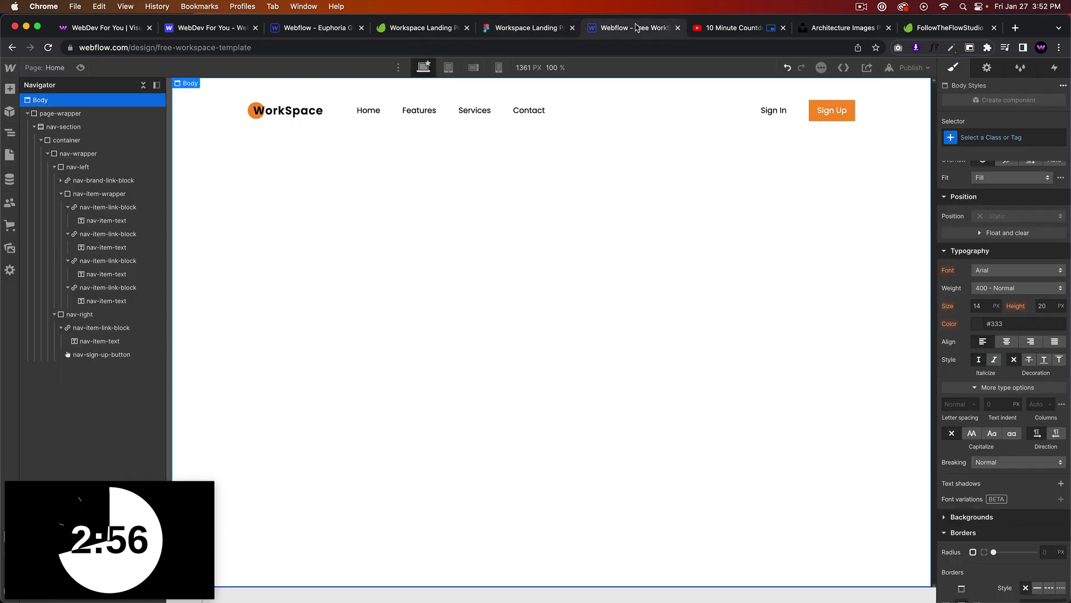
pyautogui.click(843, 111)
pyautogui.scroll(5, 997, 309)
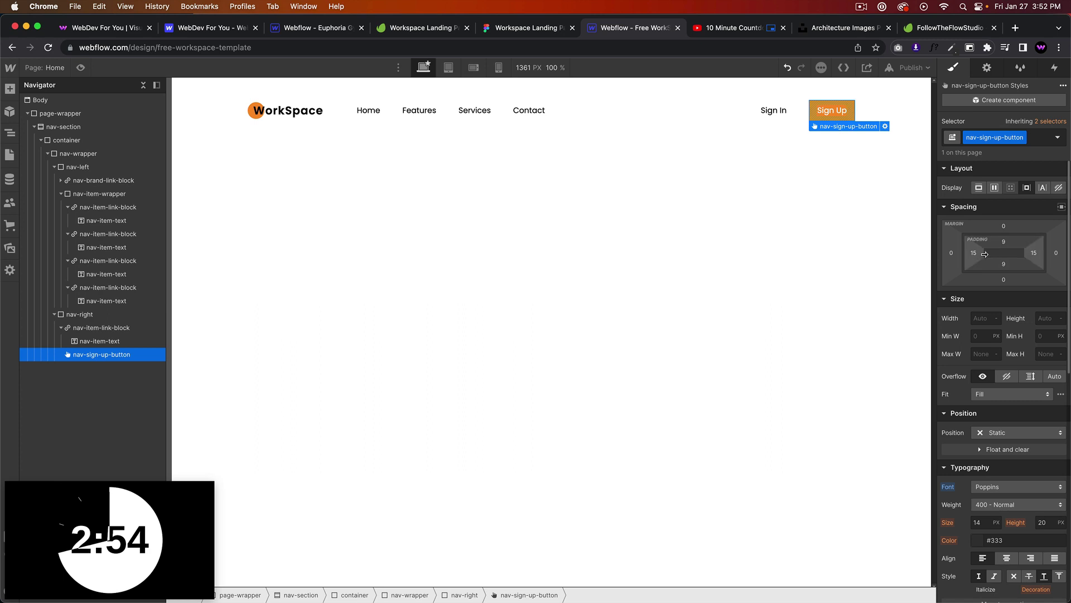
pyautogui.moveTo(980, 254); pyautogui.dragTo(1003, 242)
pyautogui.click(672, 299)
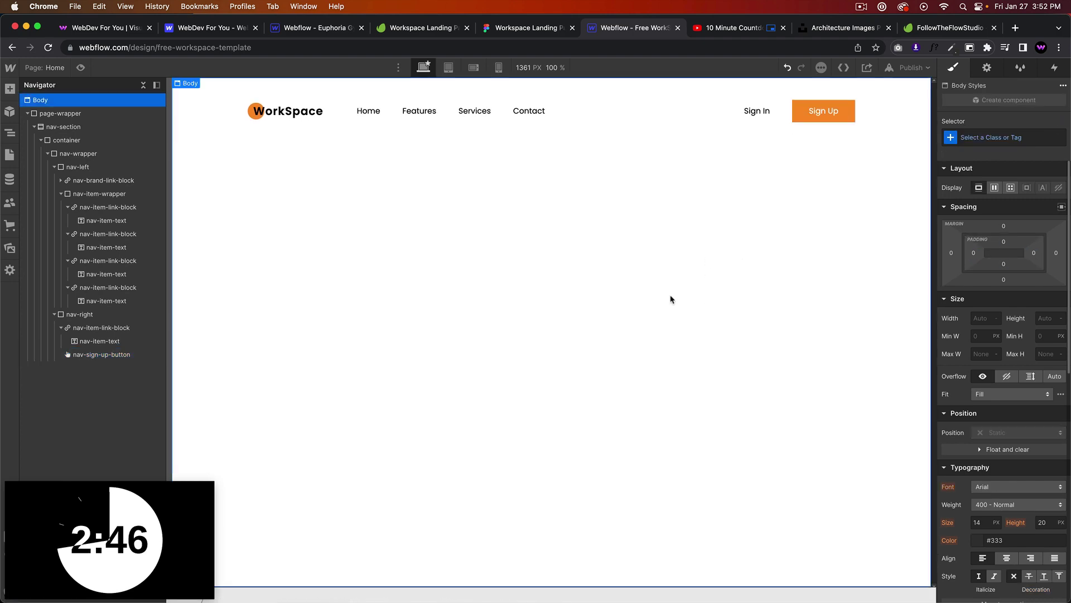
# Step: Compare the Webflow navigation bar with the Figma design and preview the page without the editing panels
pyautogui.click(308, 29)
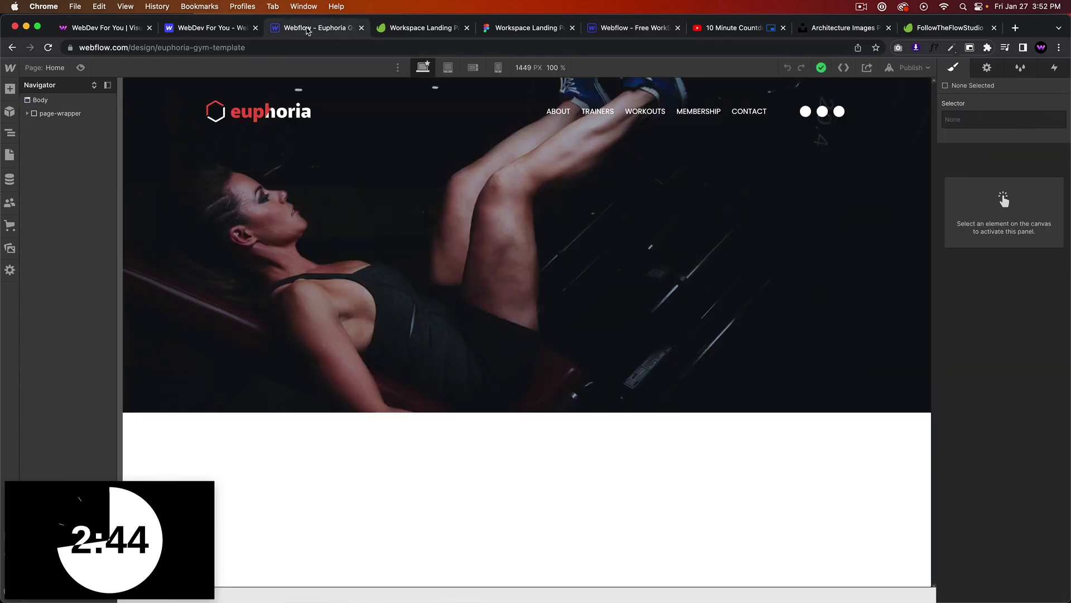
pyautogui.click(403, 28)
pyautogui.click(527, 28)
pyautogui.click(611, 27)
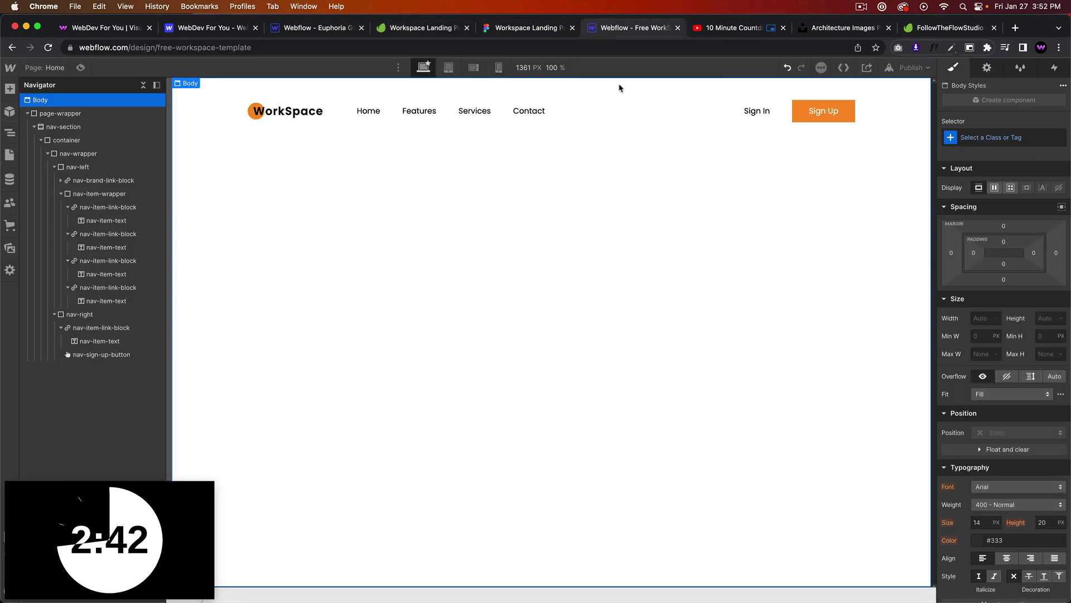
pyautogui.click(340, 134)
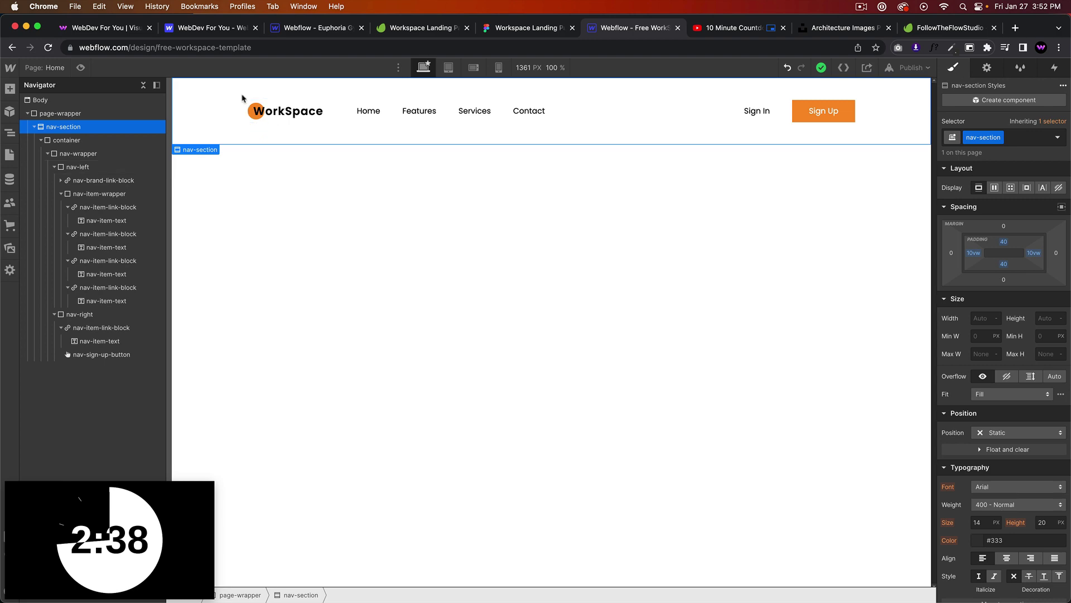
pyautogui.click(80, 67)
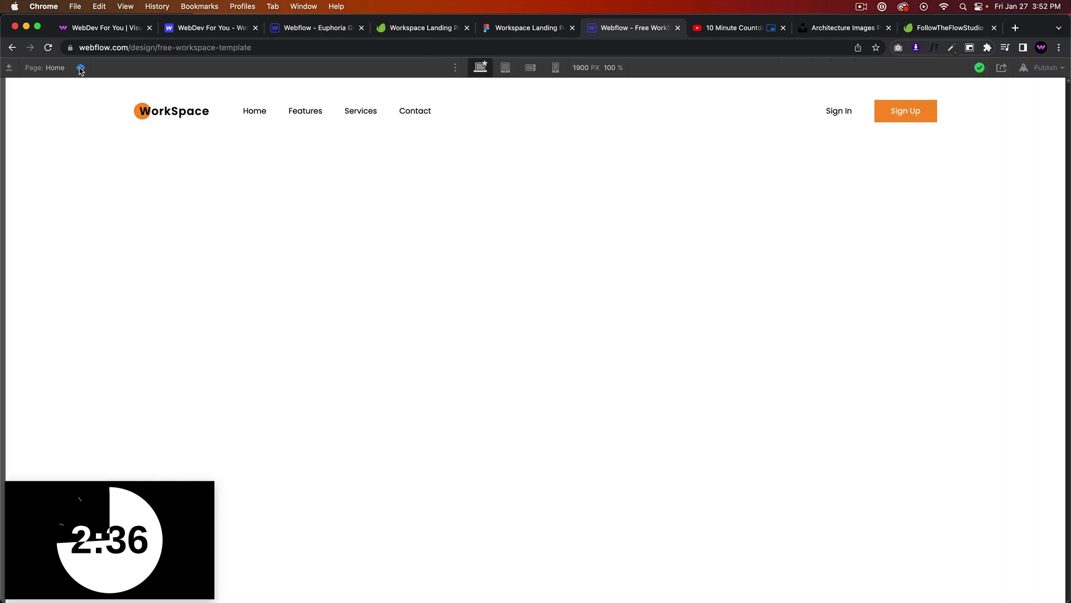
pyautogui.click(81, 67)
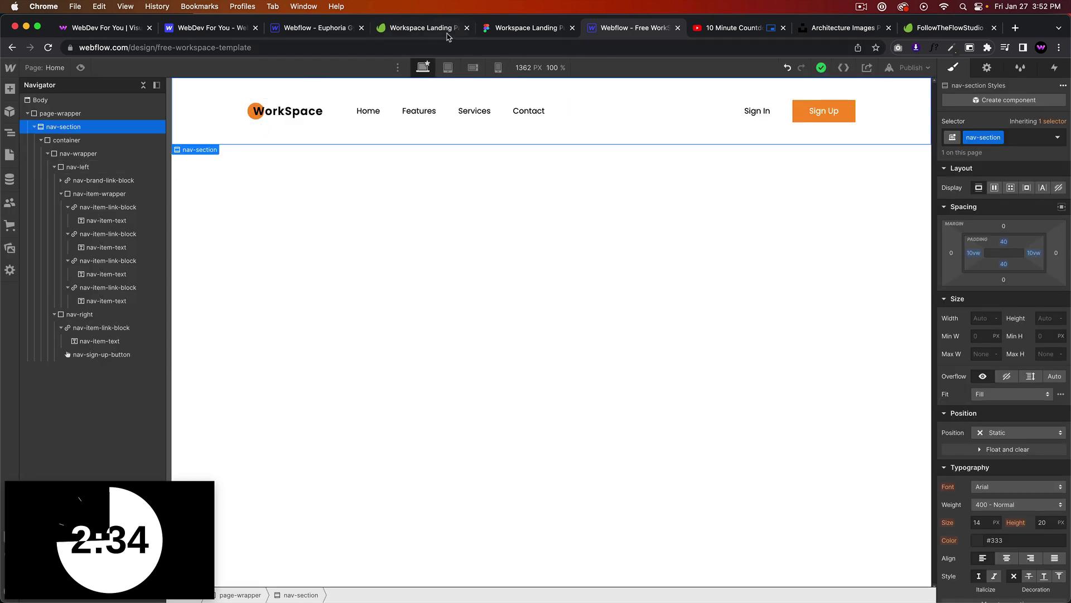
pyautogui.click(512, 33)
pyautogui.click(630, 28)
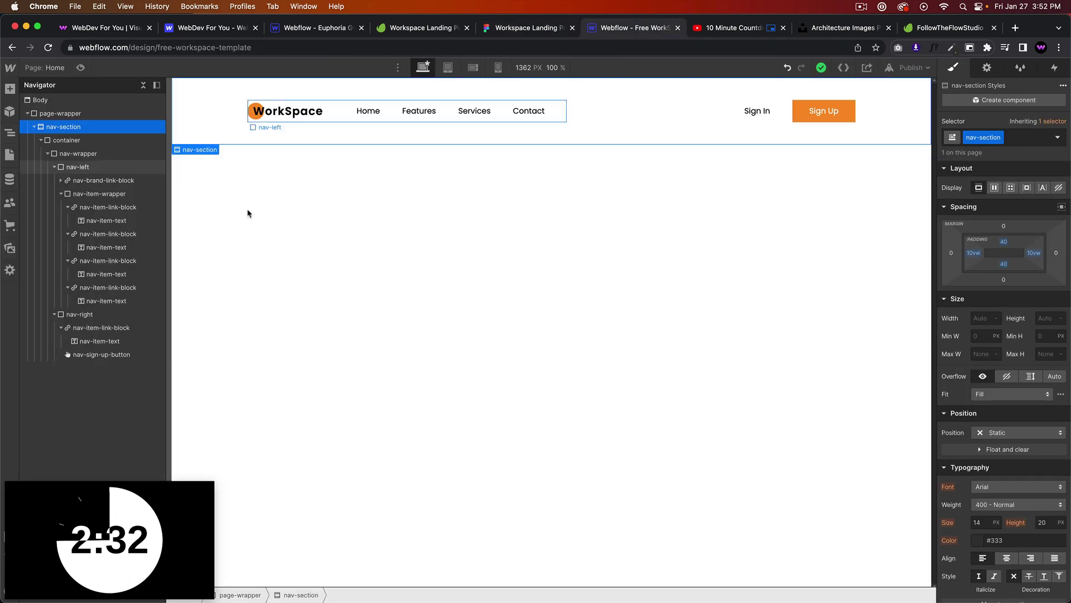
# Step: Add a Section inside page-wrapper, below nav-section, and give it the class hero-section
pyautogui.click(33, 127)
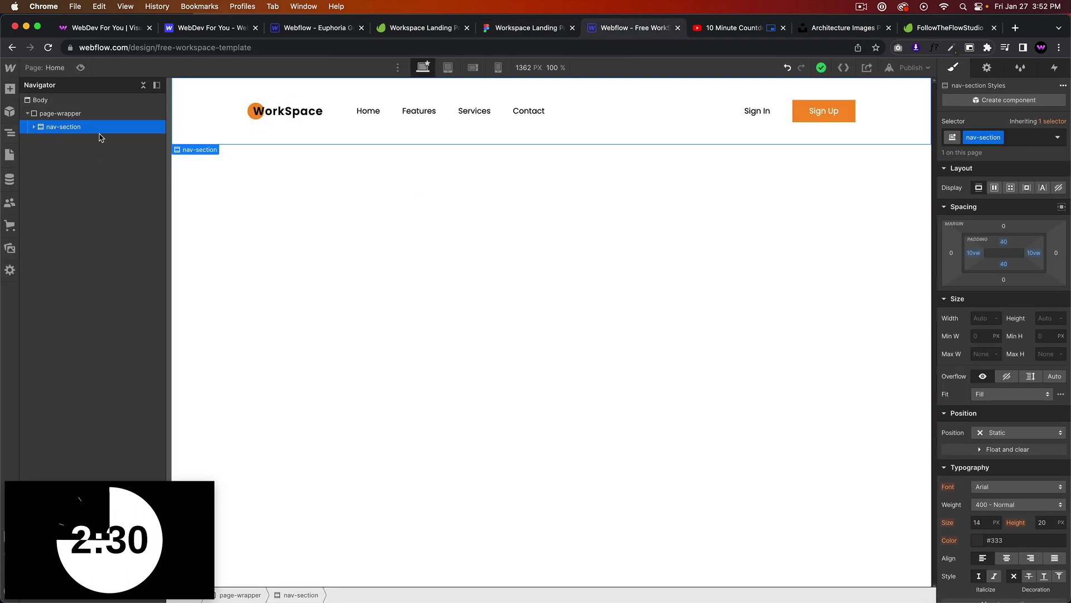
pyautogui.click(116, 114)
pyautogui.press('super+e')
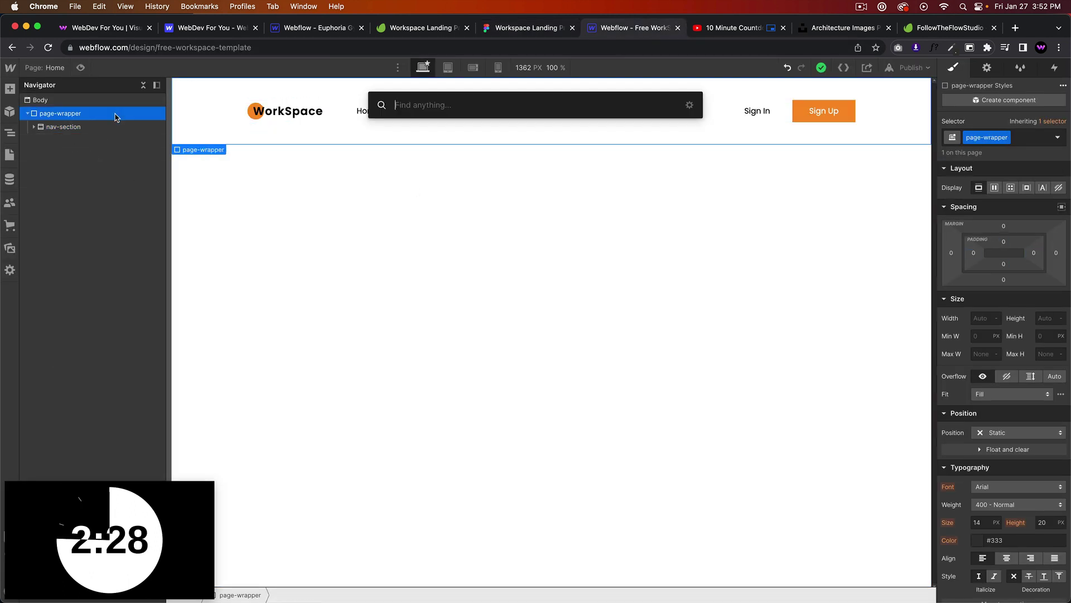
pyautogui.write('section')
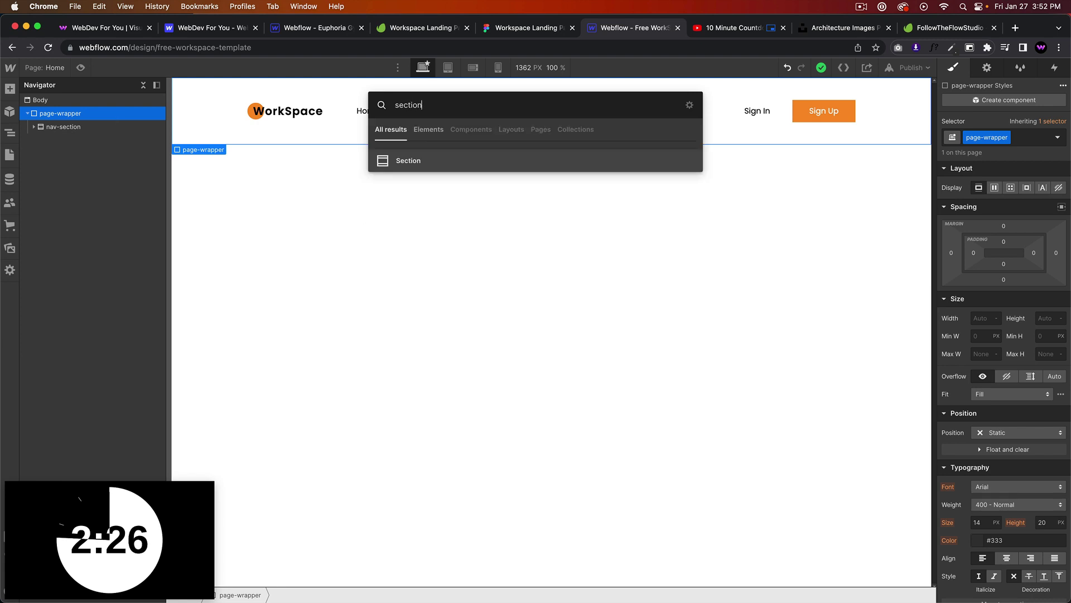
pyautogui.press('Return')
pyautogui.click(971, 134)
pyautogui.write('hero-section')
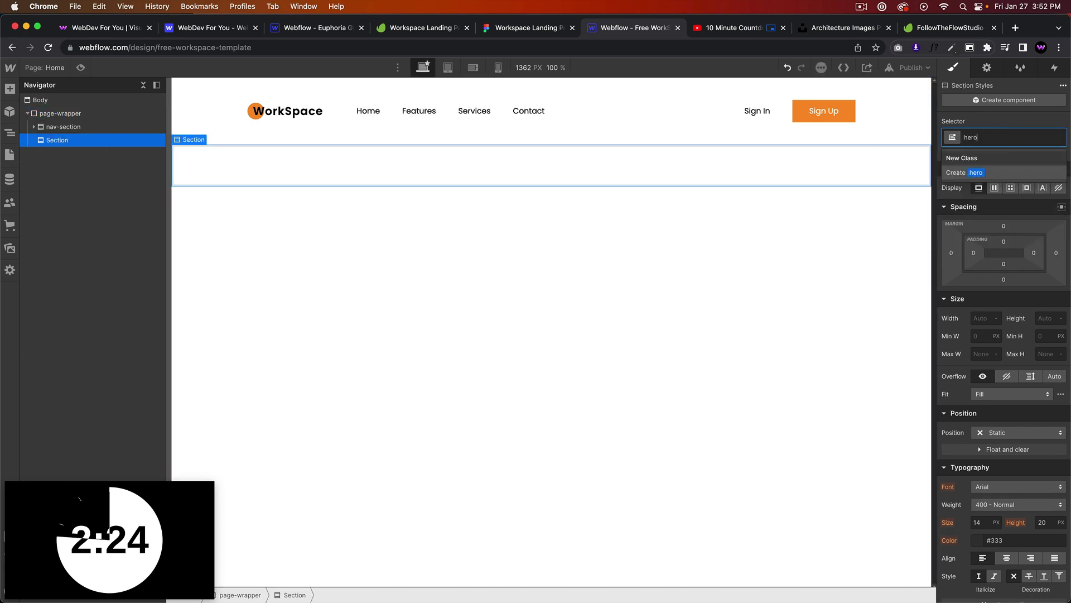
pyautogui.press('Return')
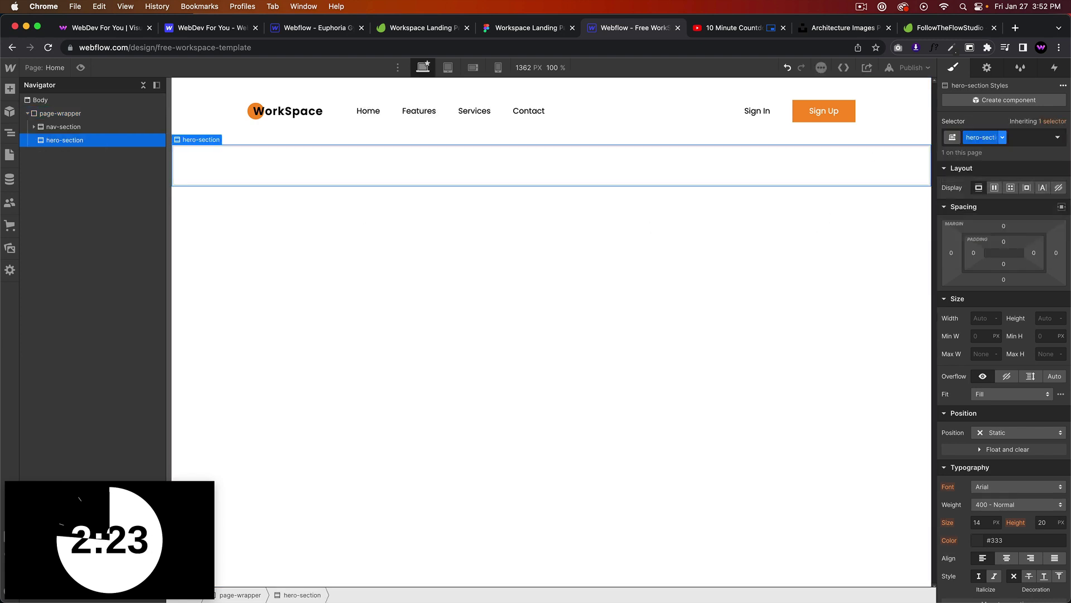
# Step: Set the hero-section's left and right padding to 10vw each
pyautogui.click(974, 253)
pyautogui.write('10vw')
pyautogui.press('Return')
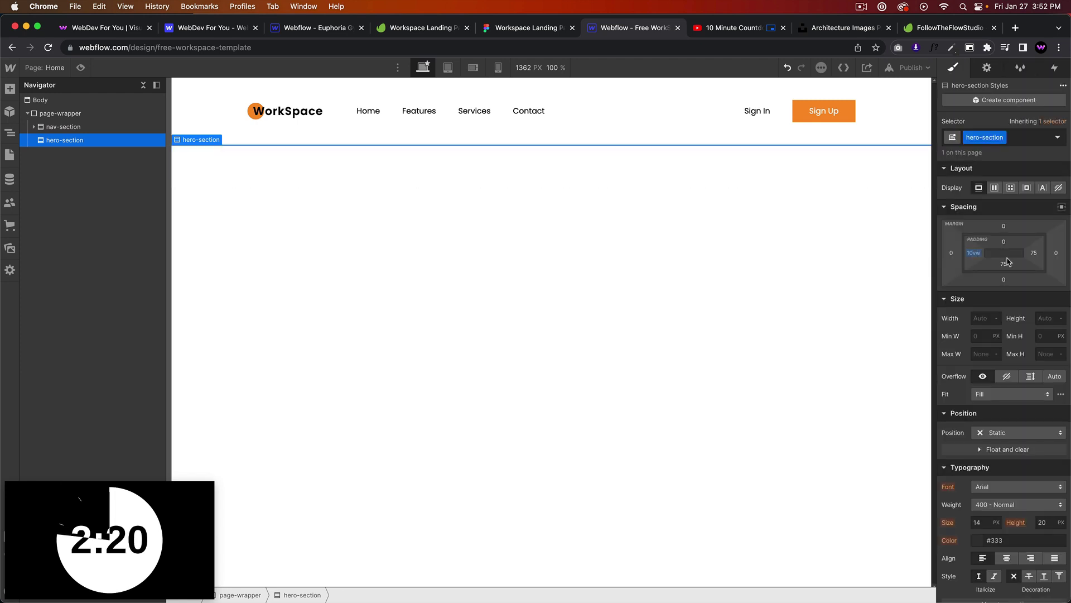
pyautogui.click(1034, 253)
pyautogui.write('10vw')
pyautogui.press('Return')
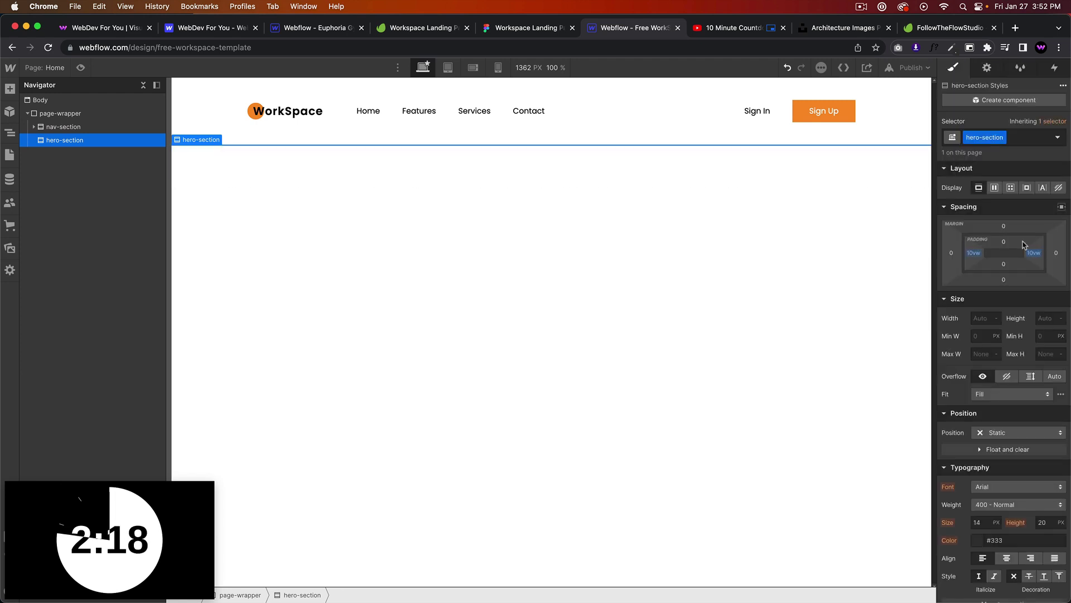
# Step: Add a div block inside hero-section and apply the existing container class to it
pyautogui.press('super+e')
pyautogui.press('Return')
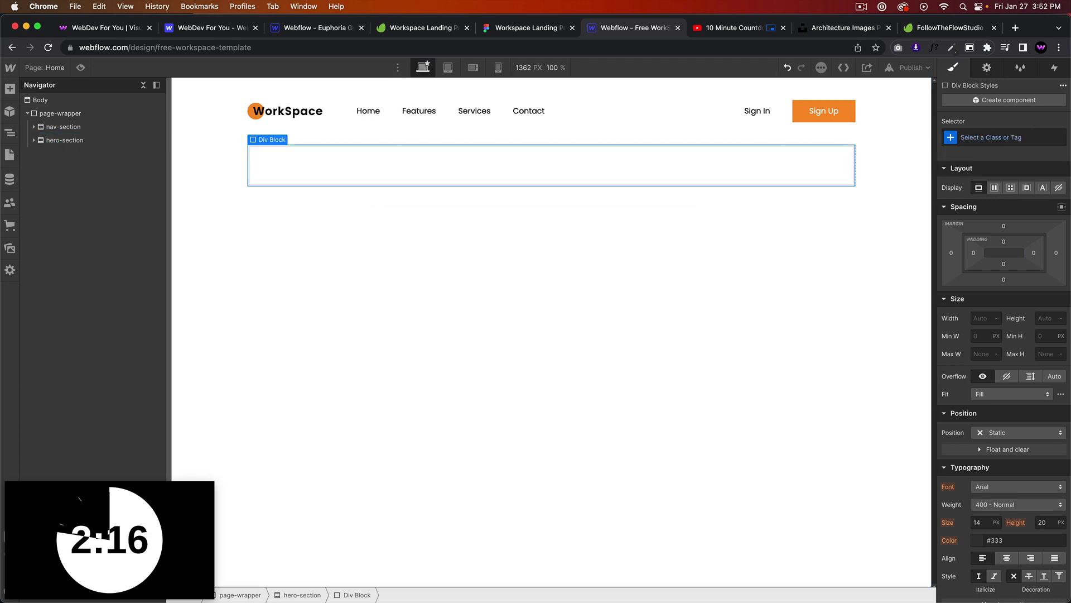
pyautogui.click(985, 134)
pyautogui.write('container')
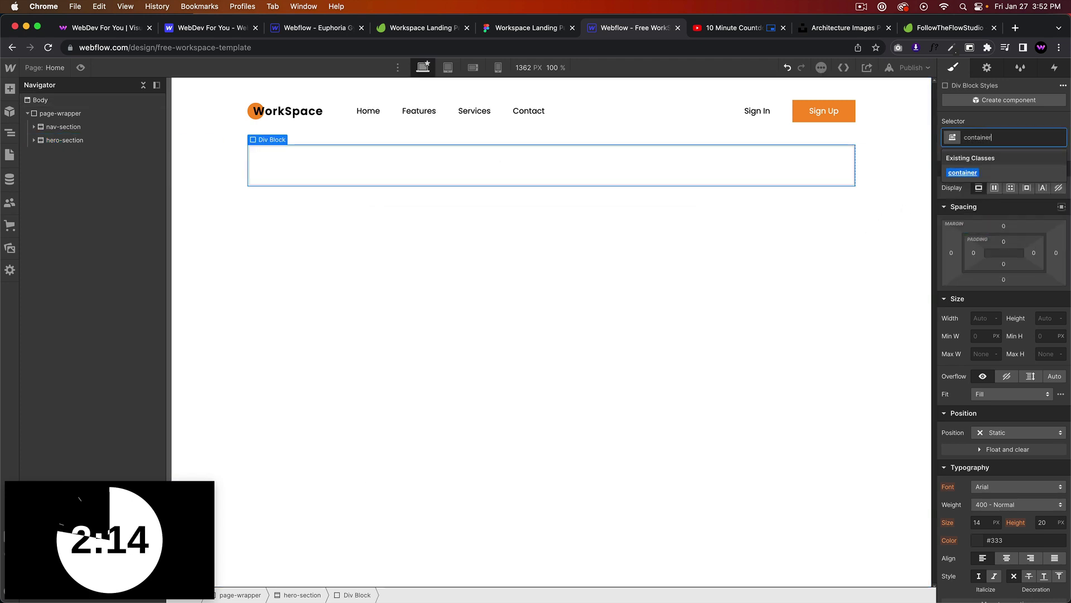
pyautogui.press('Return')
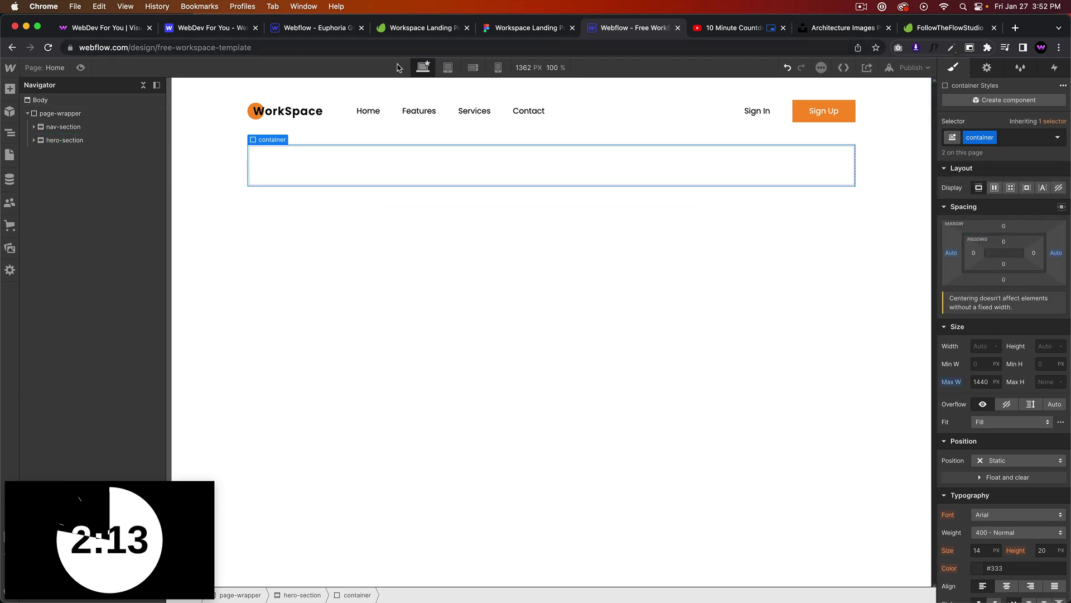
# Step: Add another div block, nest it inside the hero-section's container, and give it the class hero-wrapper
pyautogui.click(72, 142)
pyautogui.press('super+e')
pyautogui.write('d')
pyautogui.press('Return')
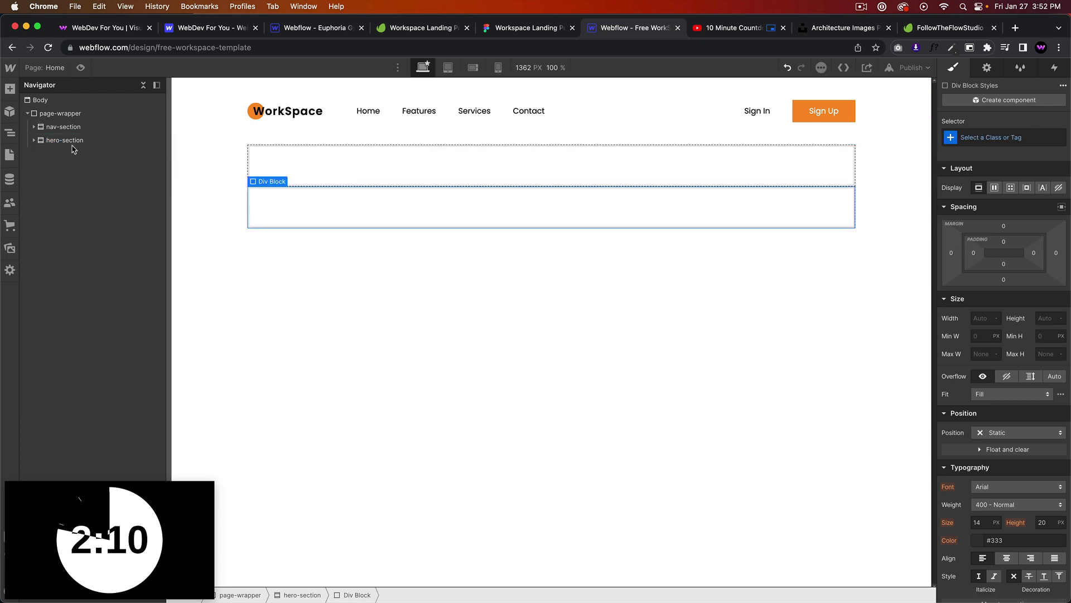
pyautogui.moveTo(73, 168); pyautogui.dragTo(75, 167)
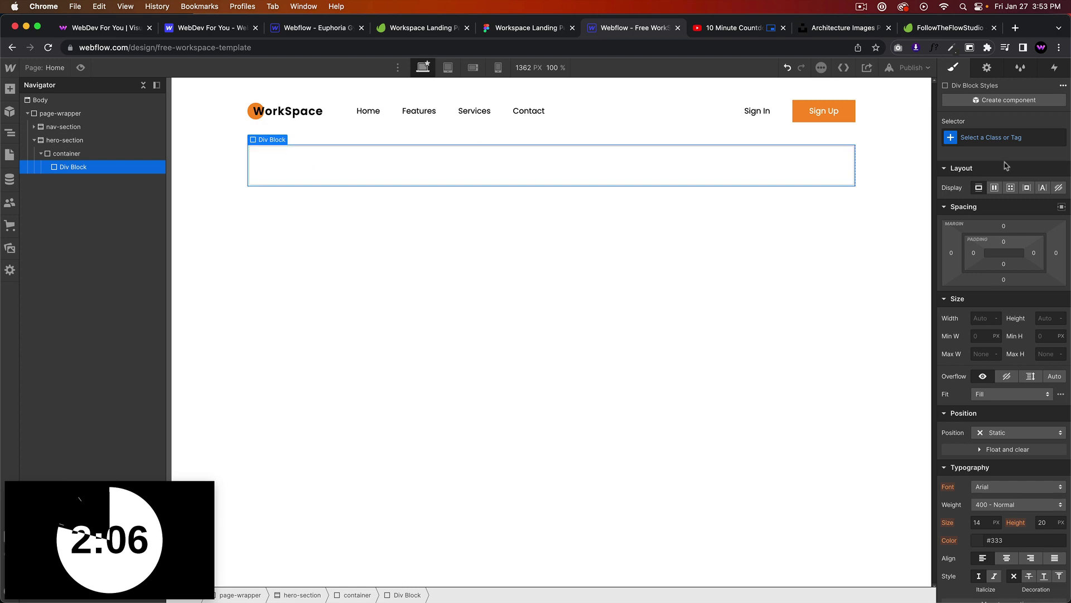
pyautogui.click(998, 137)
pyautogui.write('hero-wrapper')
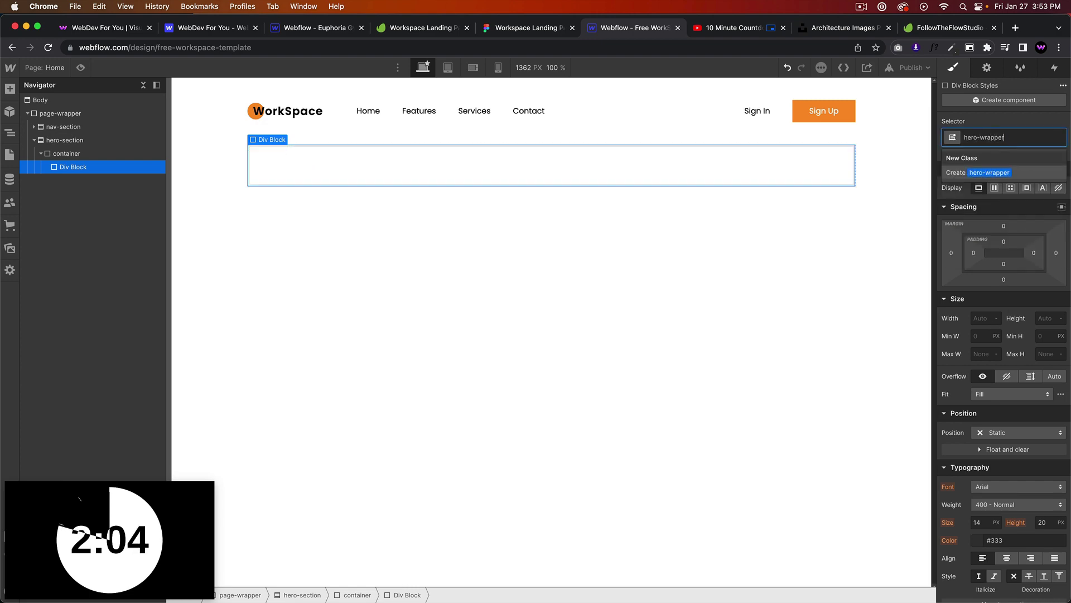
pyautogui.press('Return')
# Step: Check the hero layout in the Figma design and add a div block with the class hero-left inside hero-wrapper
pyautogui.click(563, 30)
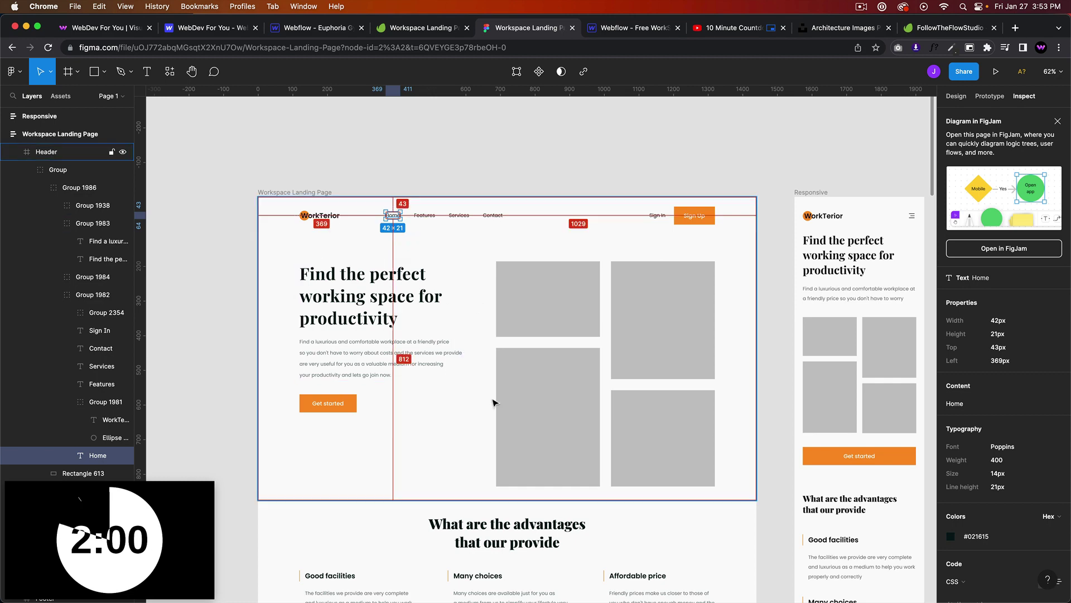
pyautogui.click(613, 29)
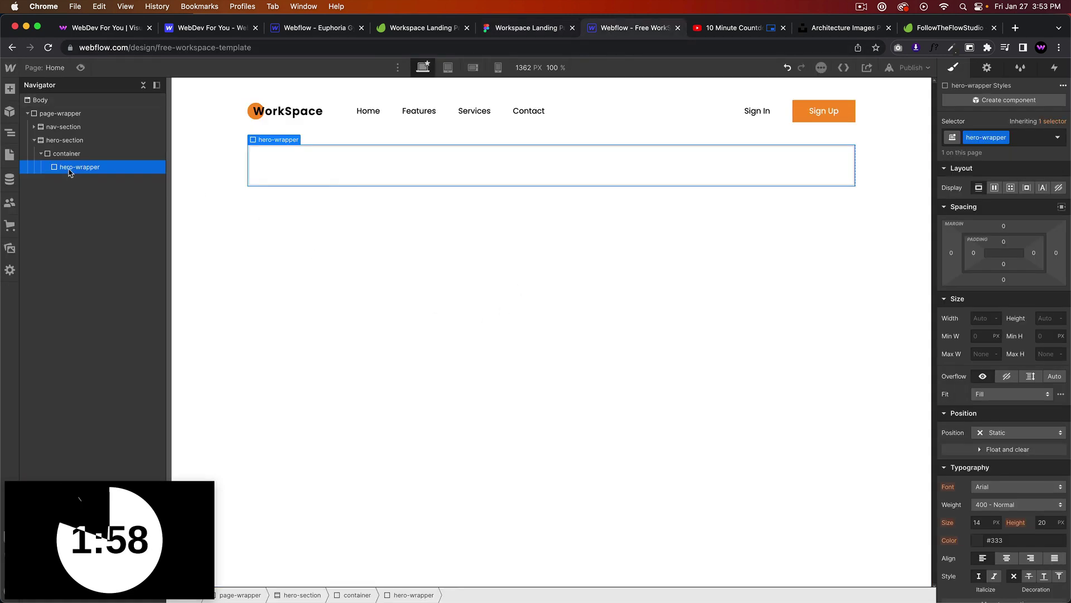
pyautogui.press('super+e')
pyautogui.write('div')
pyautogui.press('Return')
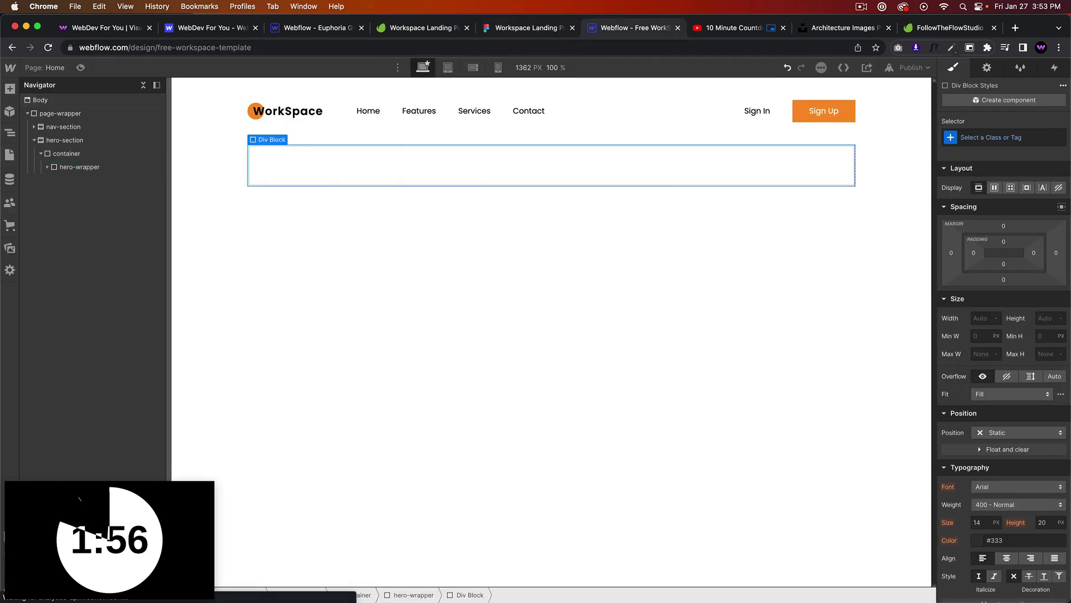
pyautogui.click(49, 168)
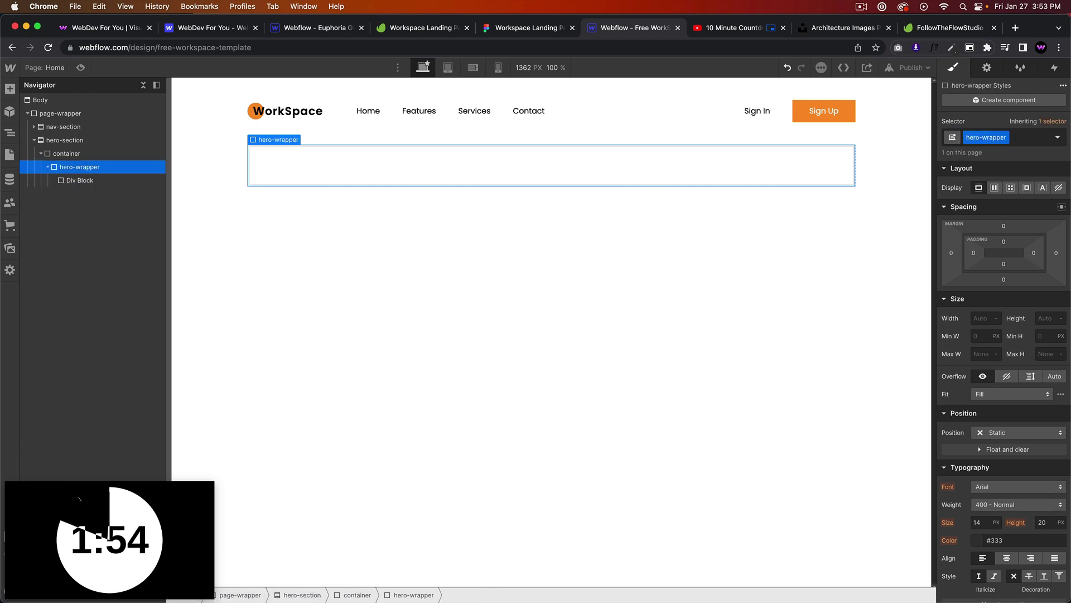
pyautogui.click(123, 181)
pyautogui.click(991, 144)
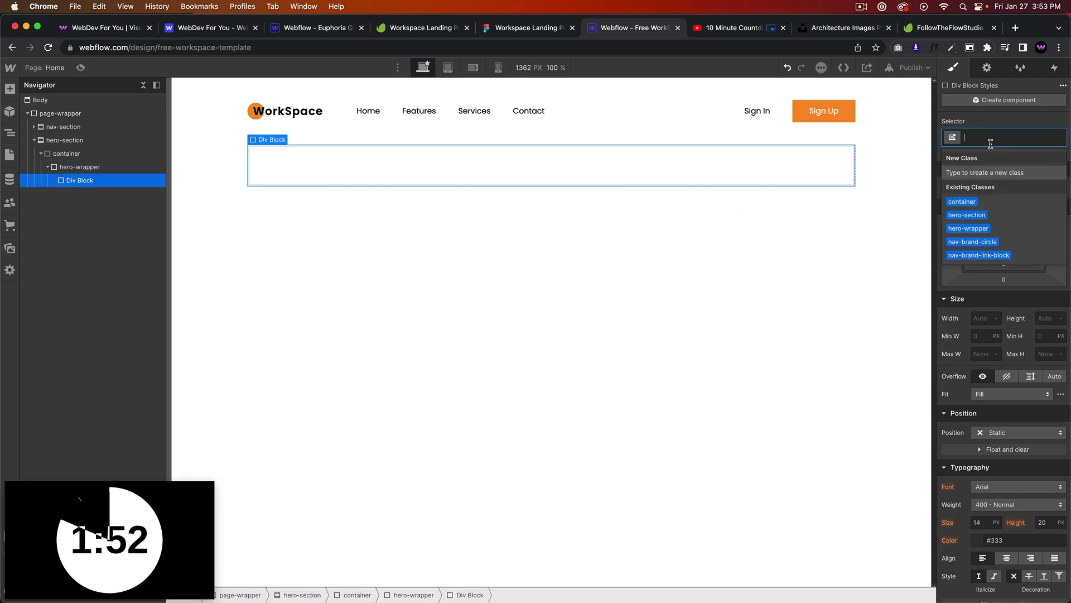
pyautogui.write('hero-left')
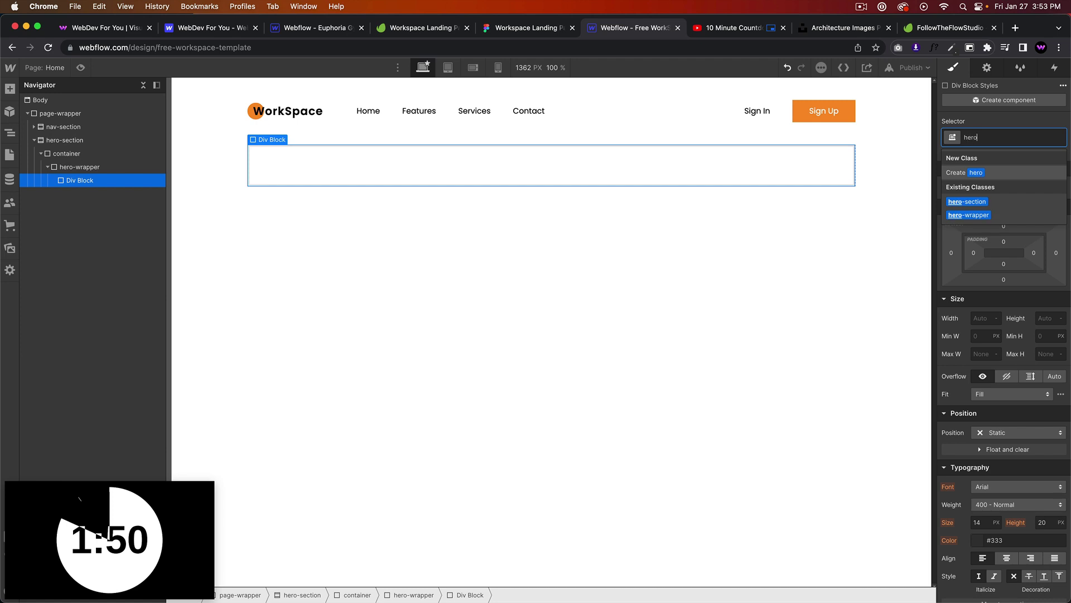
pyautogui.press('Return')
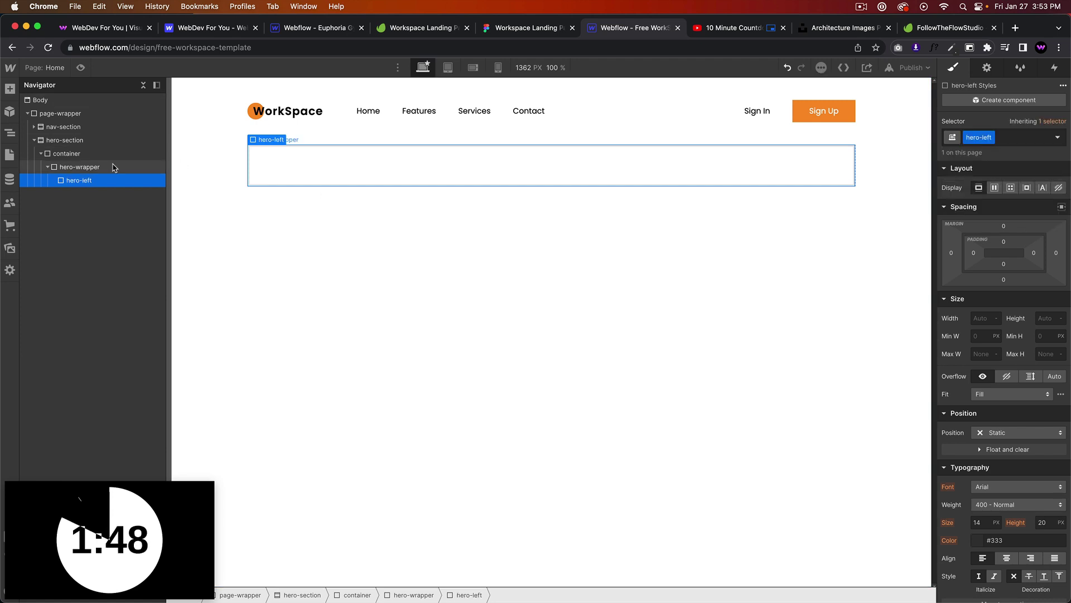
# Step: Add a second div block inside hero-wrapper, below hero-left, and give it the class hero-right
pyautogui.click(79, 166)
pyautogui.press('super+e')
pyautogui.write('div')
pyautogui.press('Return')
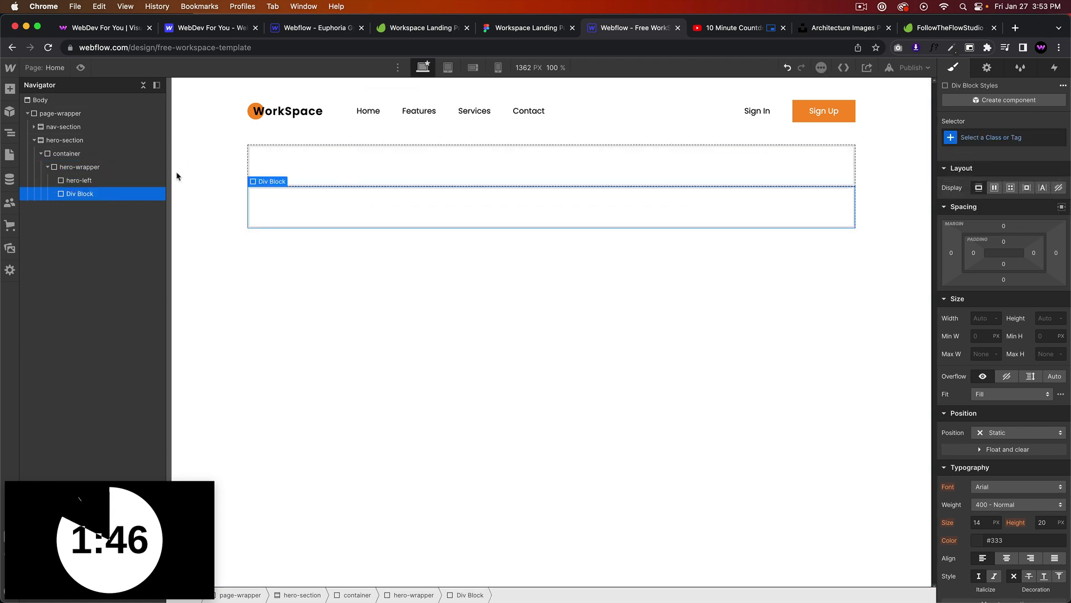
pyautogui.click(1009, 138)
pyautogui.write('hero-right')
pyautogui.press('Return')
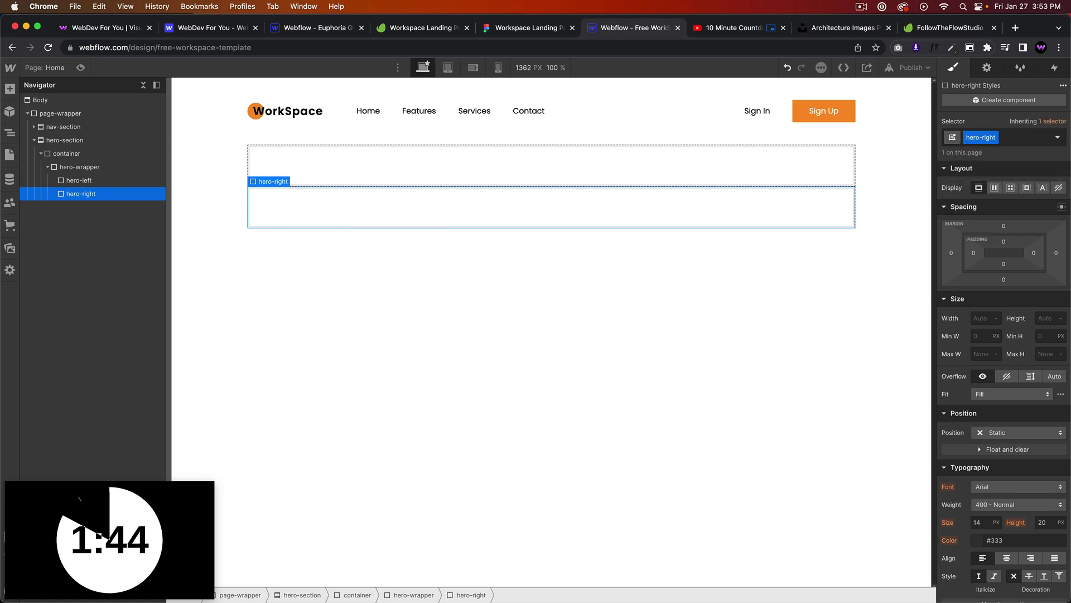
# Step: Set the hero-wrapper's display to Flex and check the hero's two-column layout in the Figma design
pyautogui.click(80, 167)
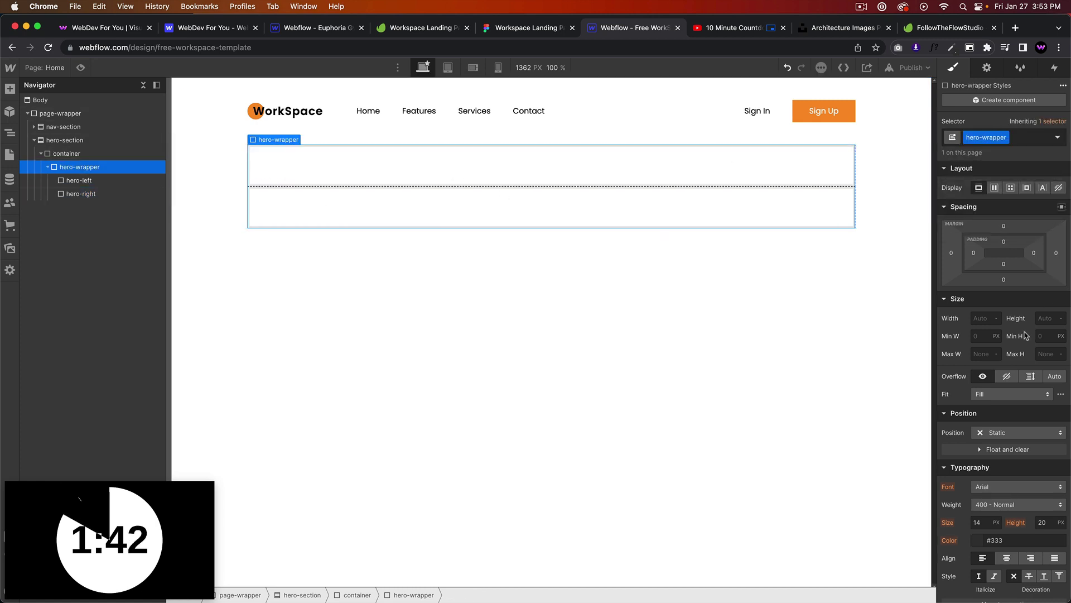
pyautogui.click(994, 187)
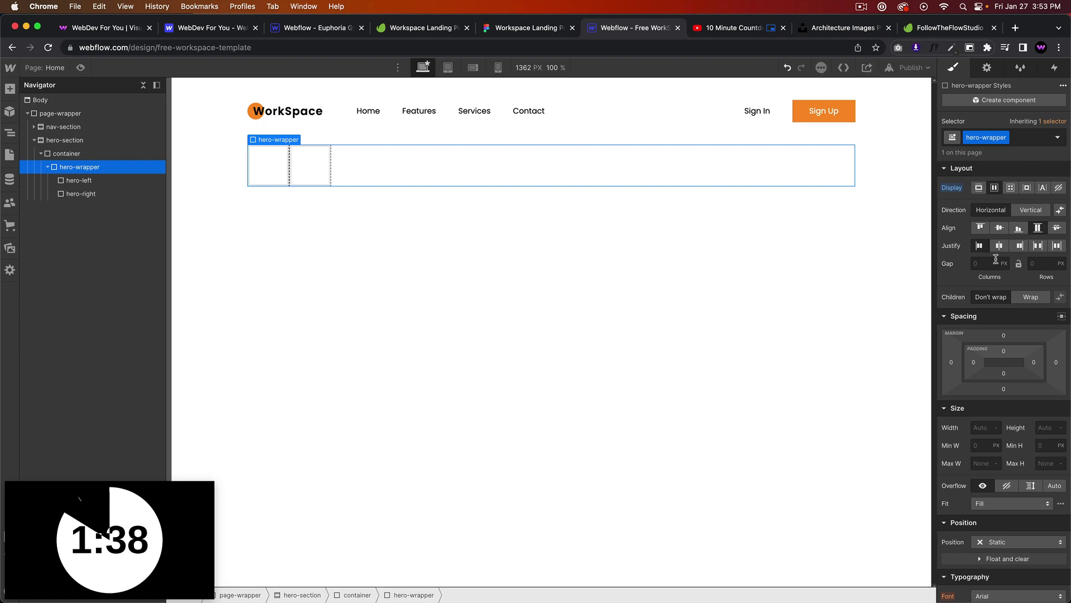
pyautogui.click(257, 159)
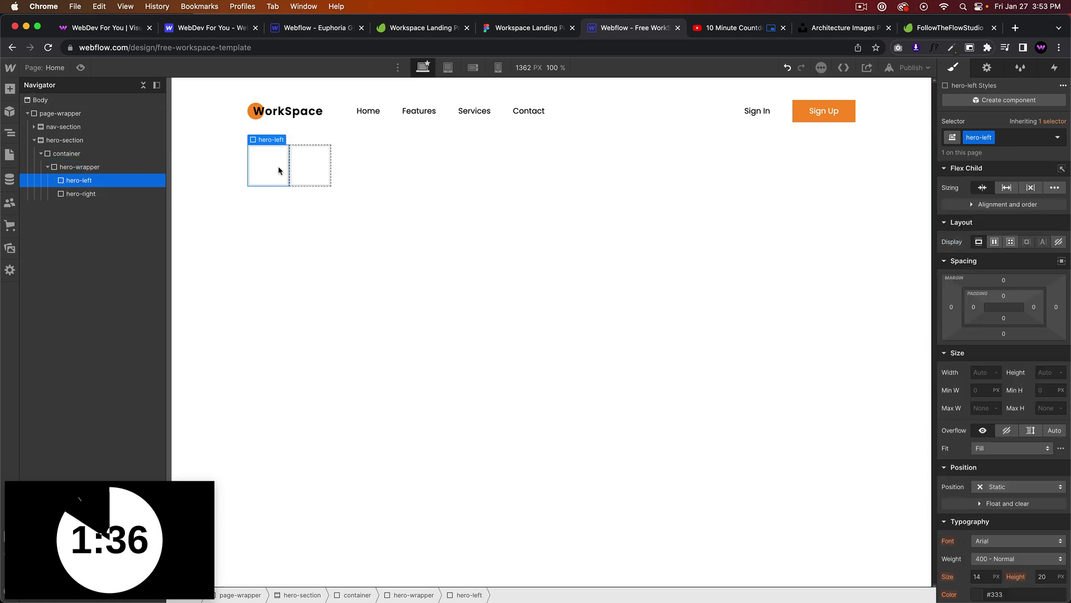
pyautogui.click(533, 27)
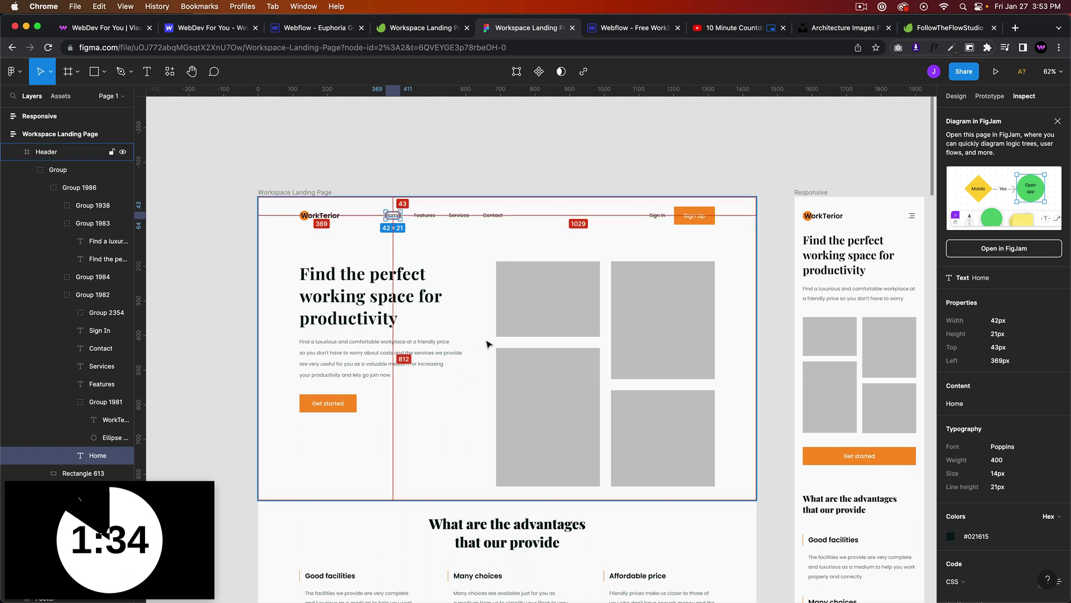
# Step: Return to the Webflow page and set the hero-left block's width to 40%
pyautogui.click(624, 29)
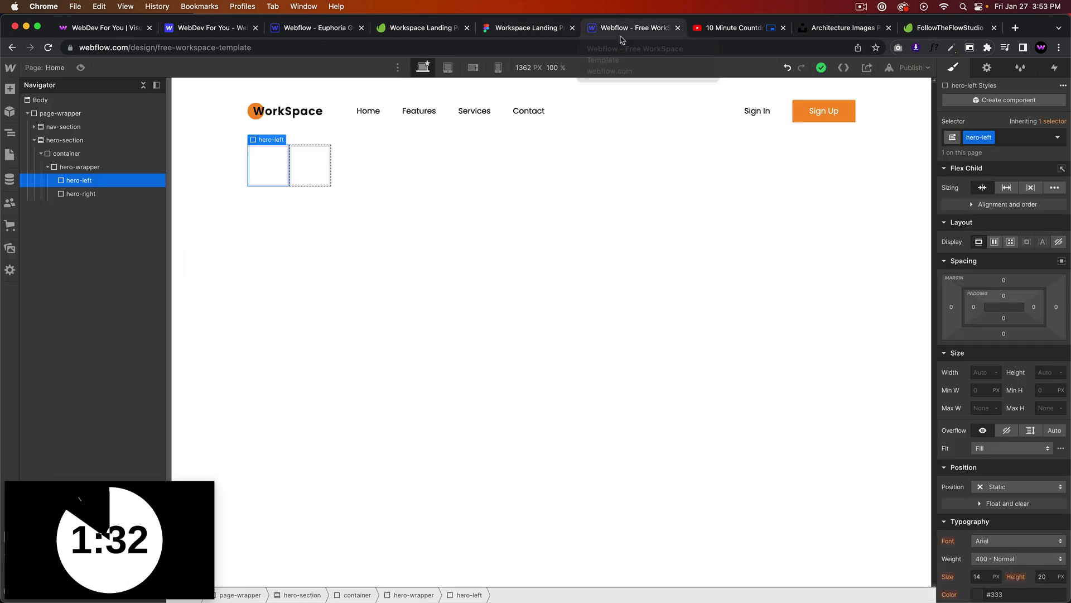
pyautogui.click(981, 372)
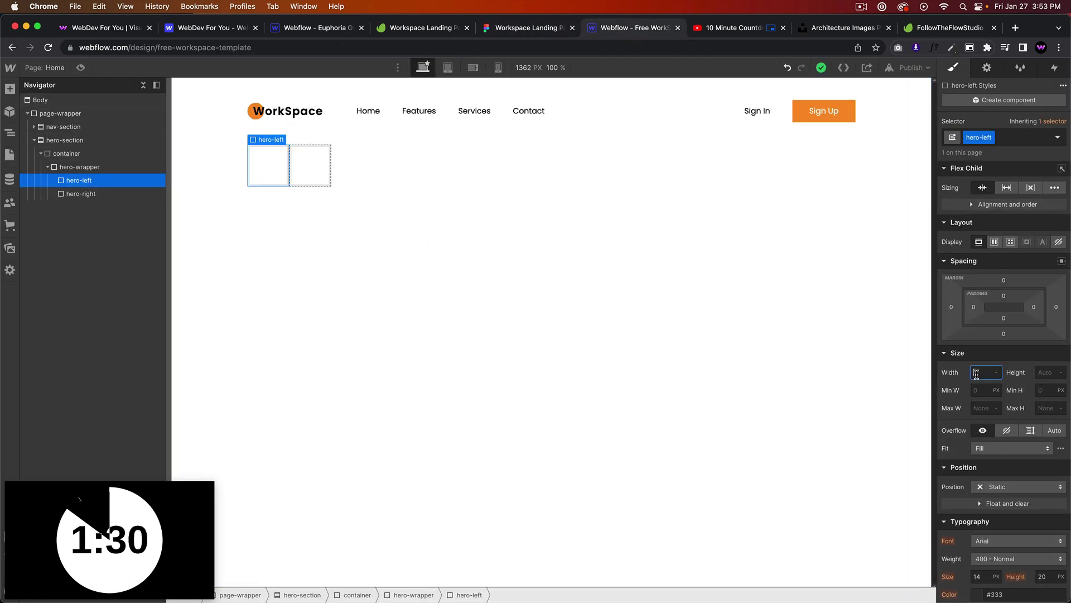
pyautogui.write('40')
pyautogui.press('Return')
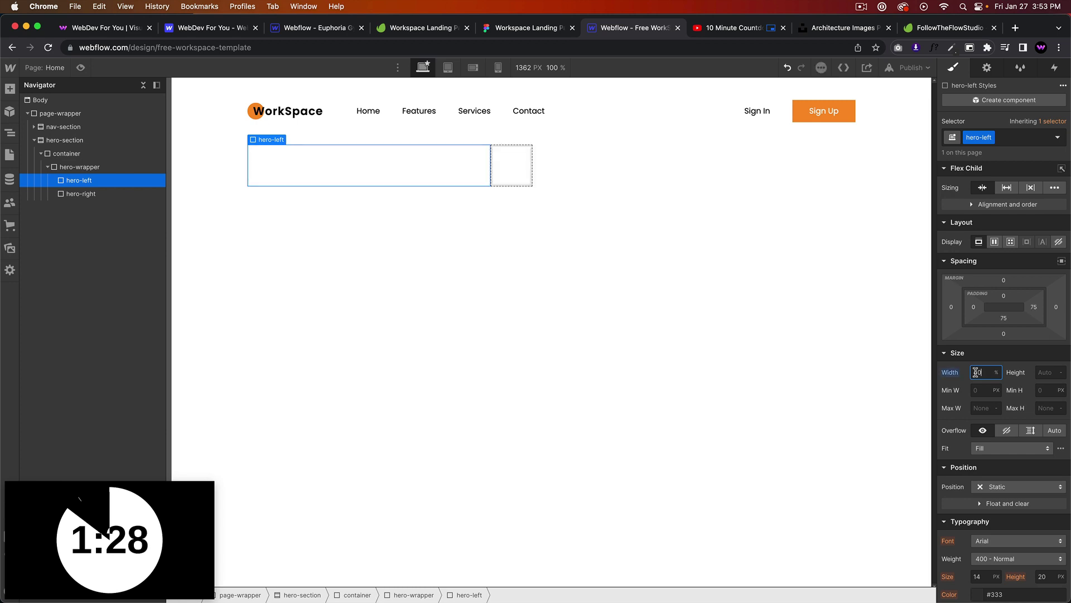
# Step: Set the hero-right block's width to 60%
pyautogui.click(521, 156)
pyautogui.click(1044, 373)
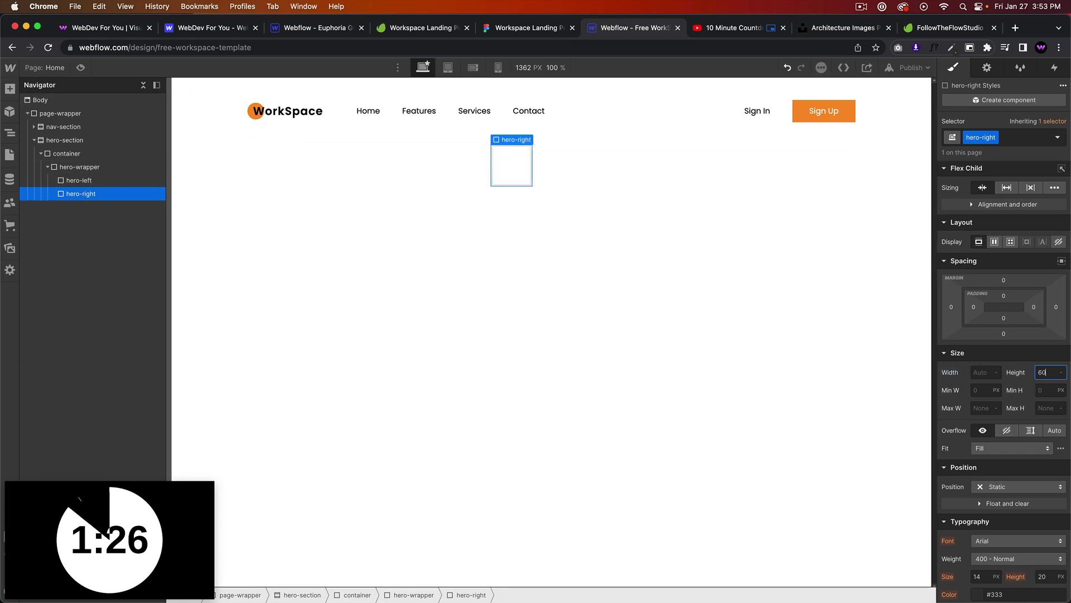
pyautogui.click(979, 372)
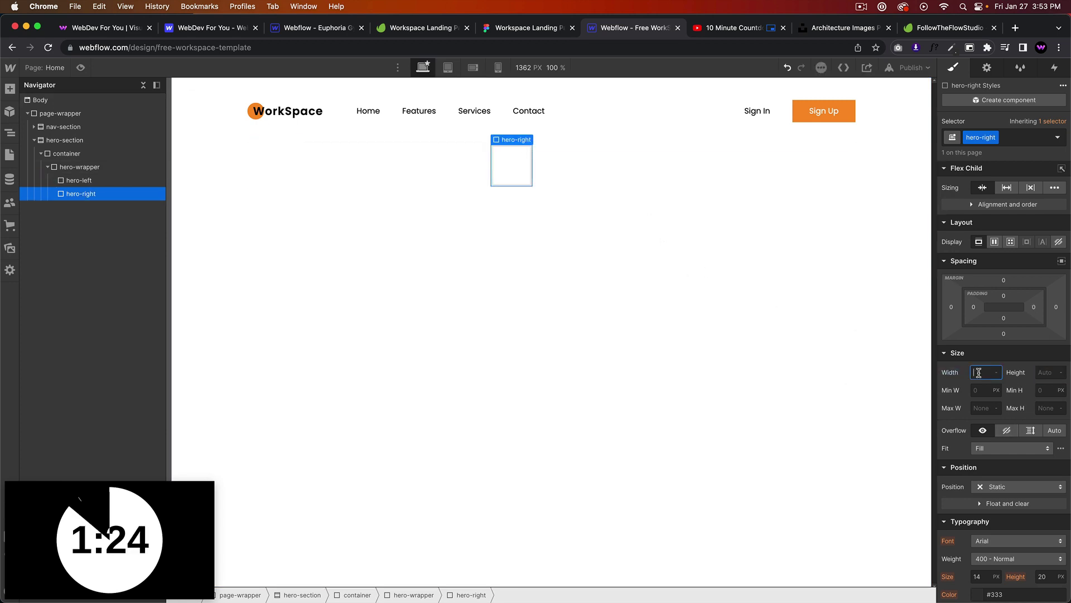
pyautogui.press('Return')
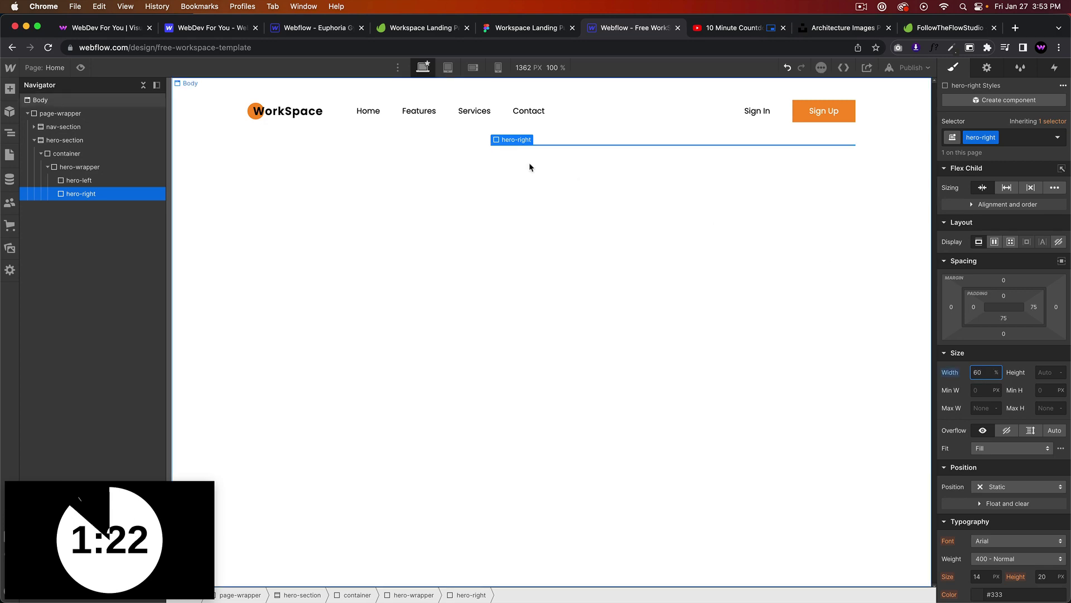
# Step: Check the hero's left column in the Figma design and add an H1 heading inside hero-left
pyautogui.click(112, 181)
pyautogui.click(522, 28)
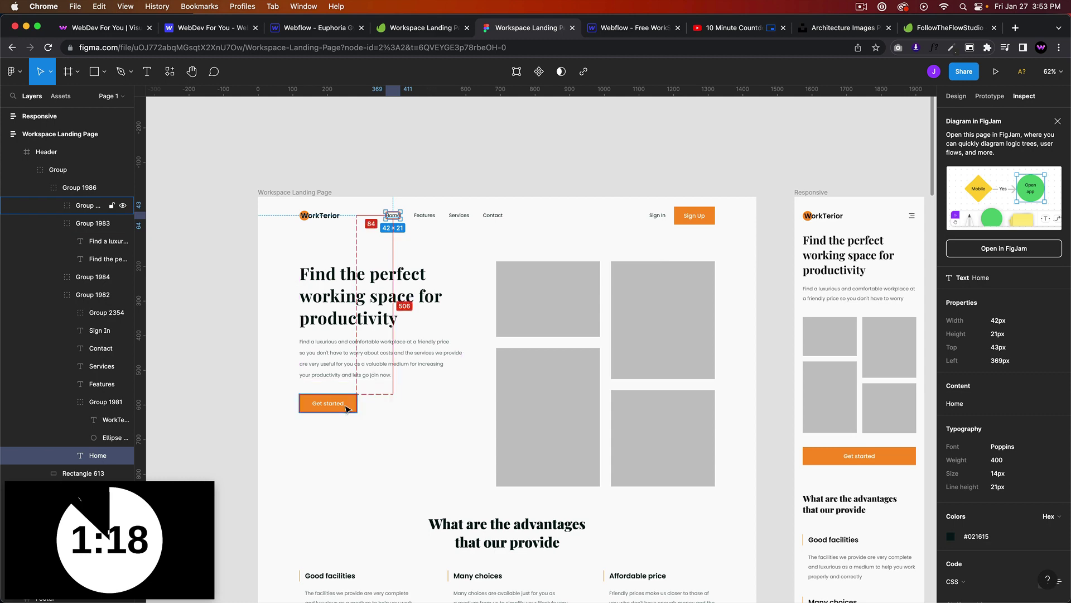
pyautogui.hotkey('ctrl', 'Tab')
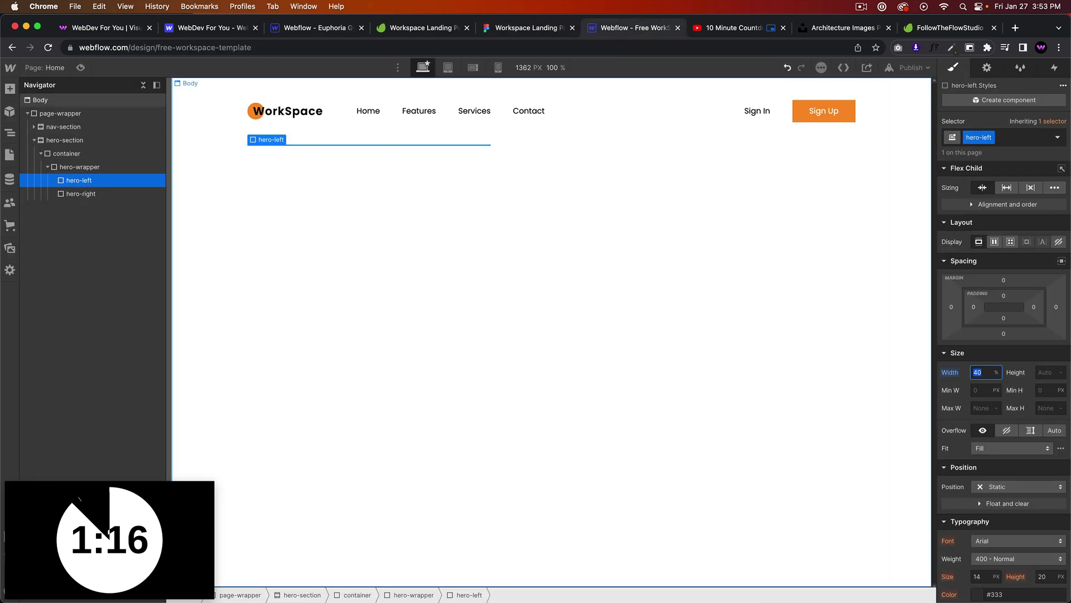
pyautogui.press('super+e')
pyautogui.write('headi')
pyautogui.press('Return')
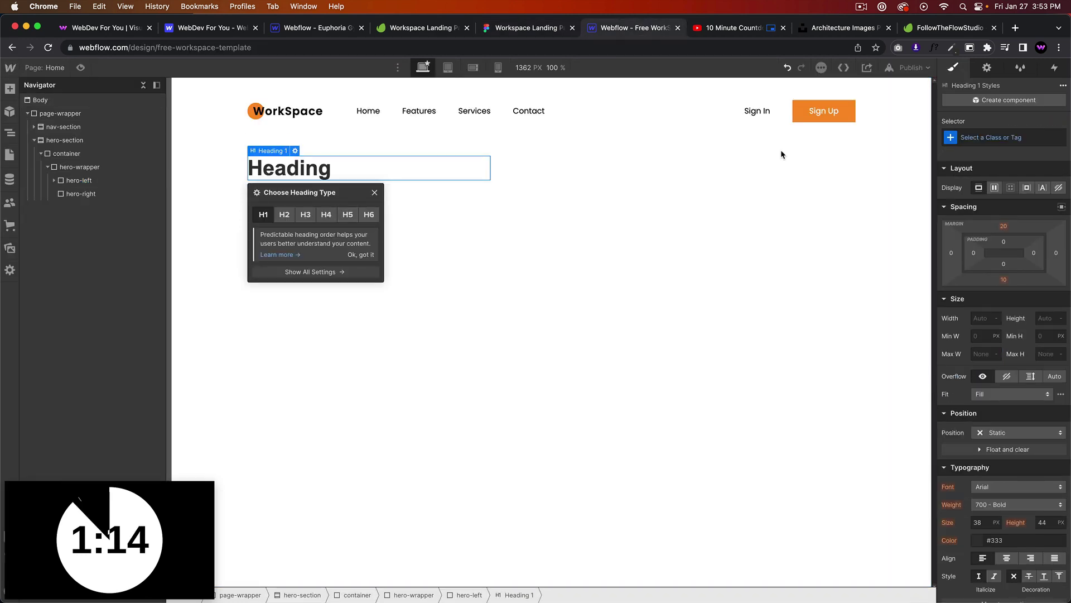
# Step: Choose the All H1 Headings tag as the heading's style selector instead of a hero class
pyautogui.click(996, 135)
pyautogui.write('hero-')
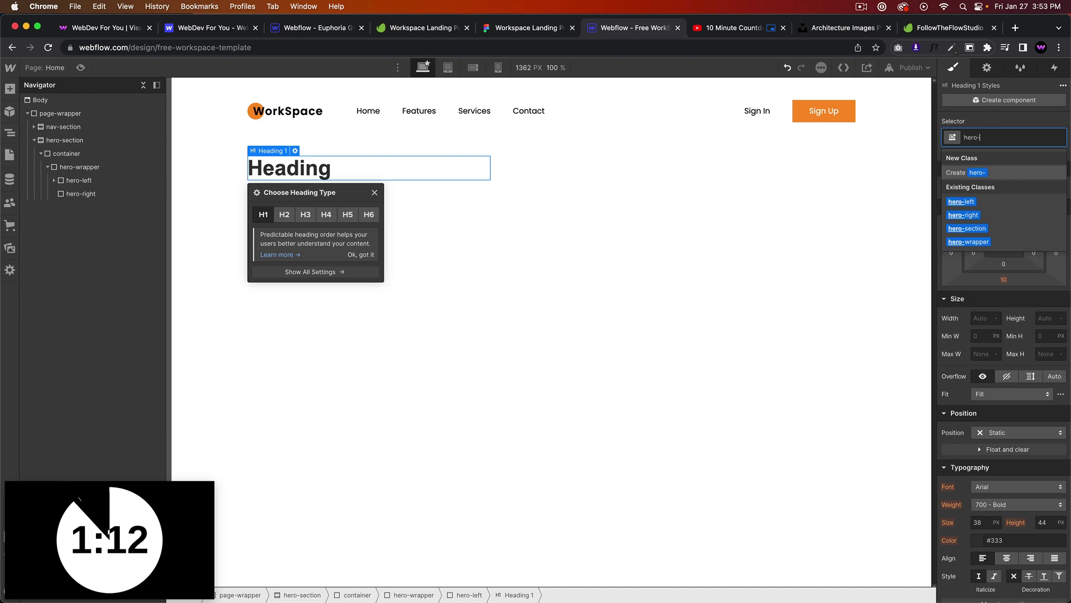
pyautogui.press('BackSpace')
pyautogui.press('BackSpace')
pyautogui.press('BackSpace')
pyautogui.press('BackSpace')
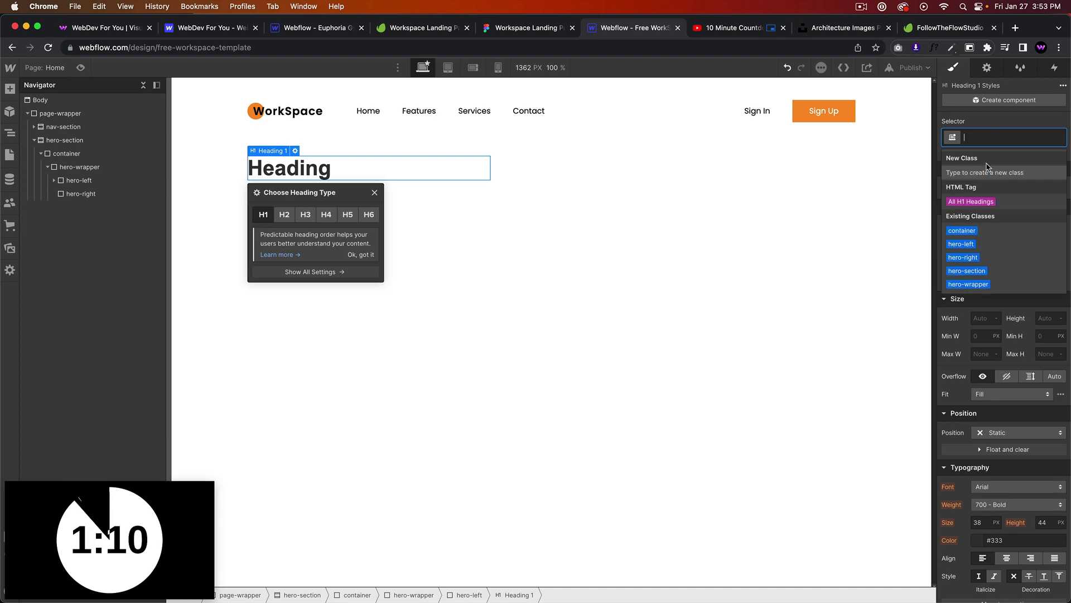
pyautogui.click(971, 201)
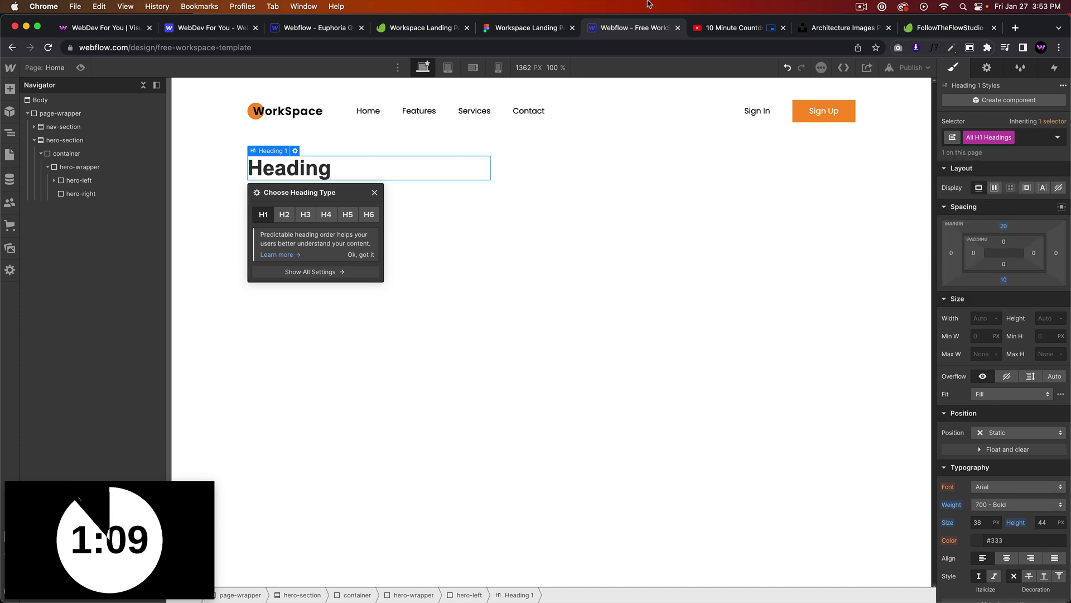
# Step: Look up the hero title's typography in Figma and style all H1 headings with Playfair Display, 48 px size and 64 px line height
pyautogui.click(525, 29)
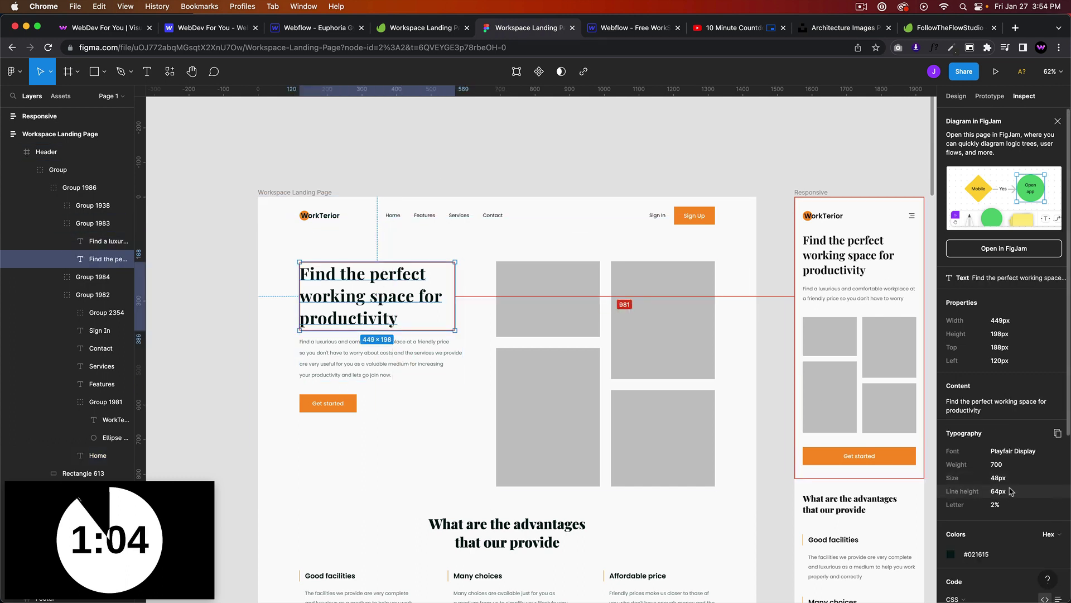
pyautogui.click(608, 33)
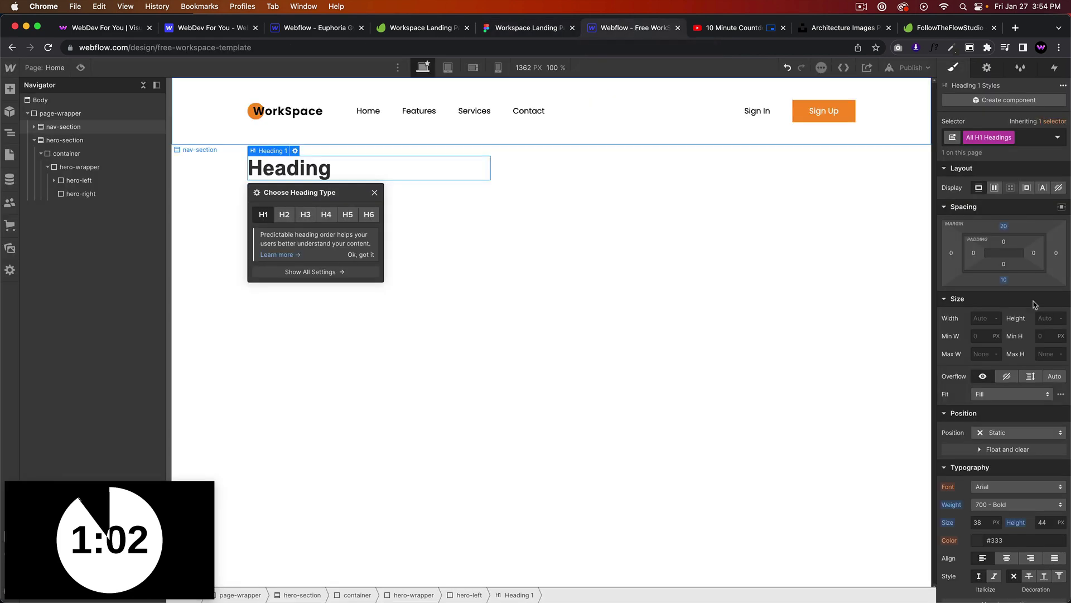
pyautogui.scroll(-1, 1009, 489)
pyautogui.click(997, 459)
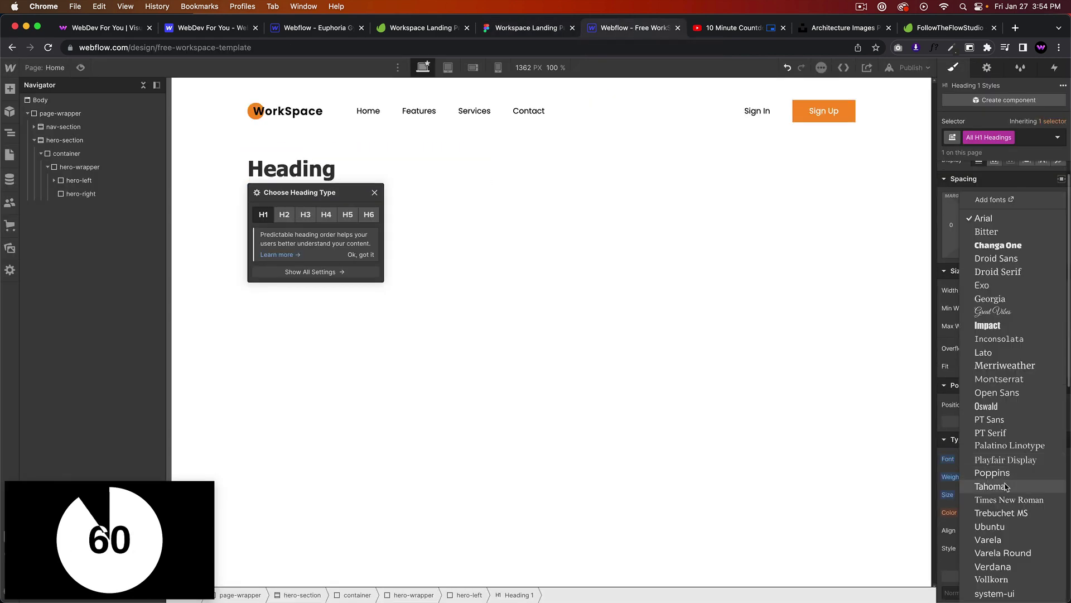
pyautogui.click(993, 472)
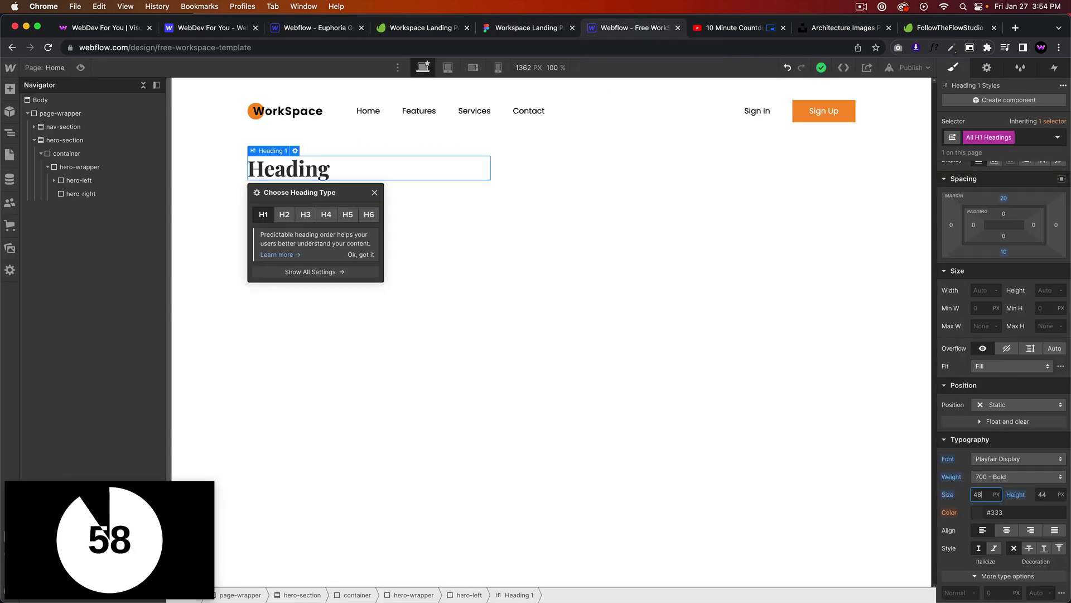
pyautogui.write('48')
pyautogui.press('Tab')
pyautogui.write('64')
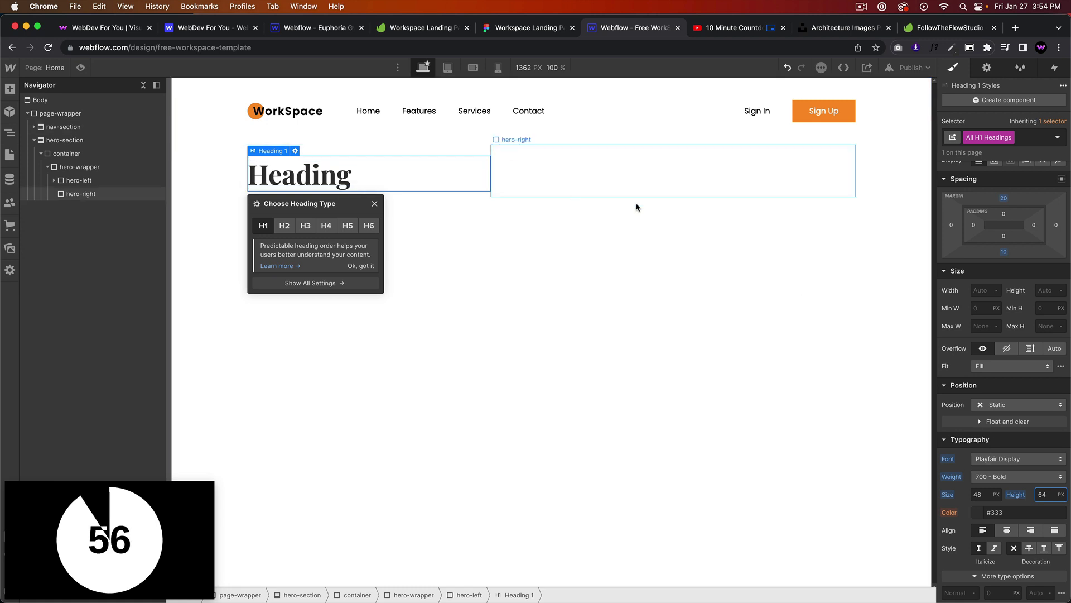
# Step: Give the hero's H1 heading the class hero-heading
pyautogui.click(517, 229)
pyautogui.click(485, 175)
pyautogui.click(999, 138)
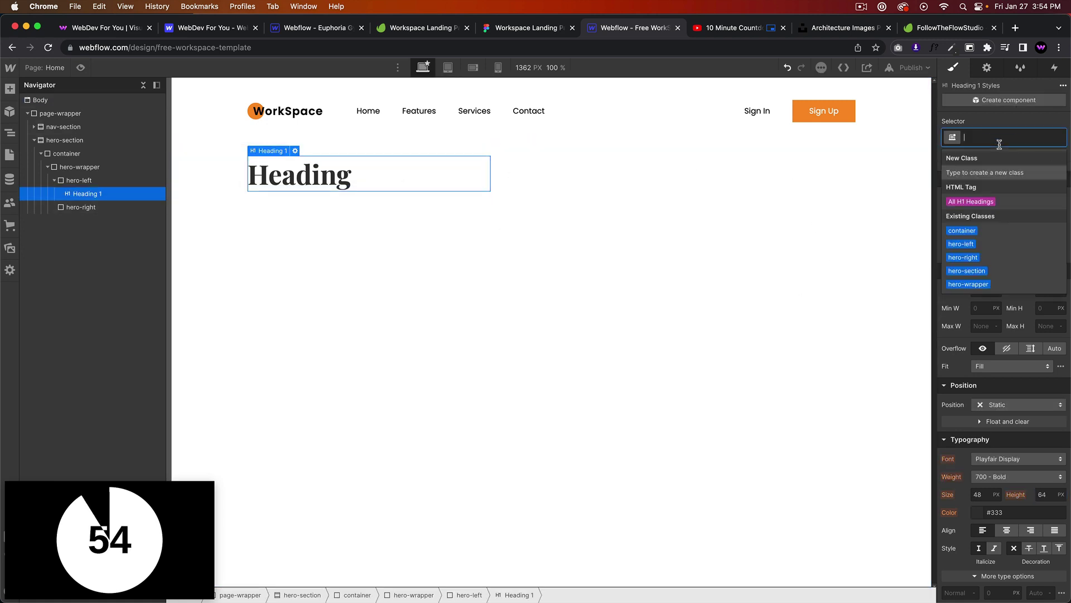
pyautogui.write('hero-heading')
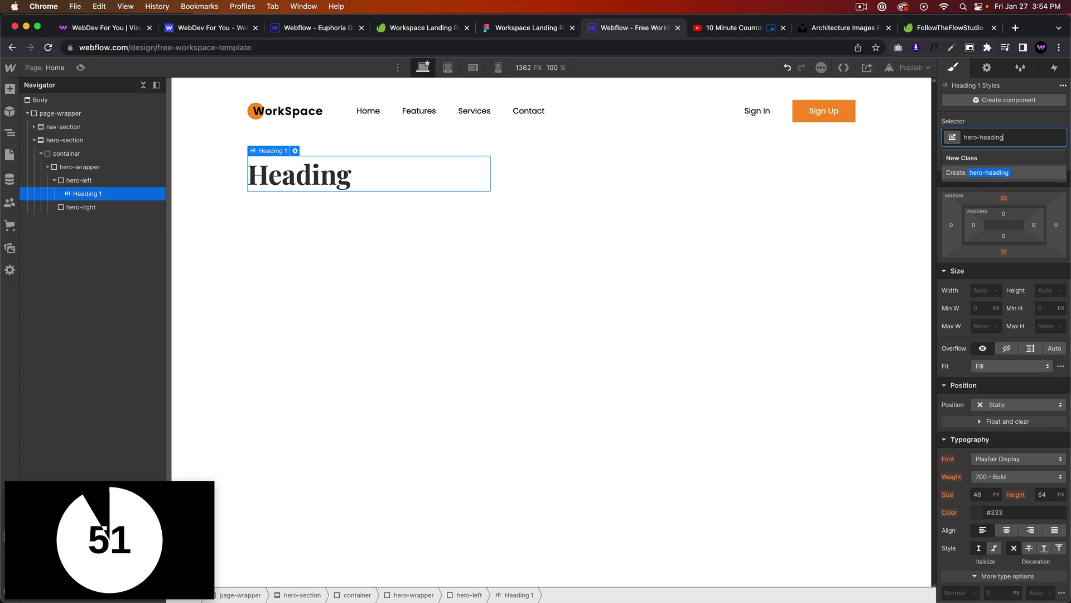
pyautogui.press('Return')
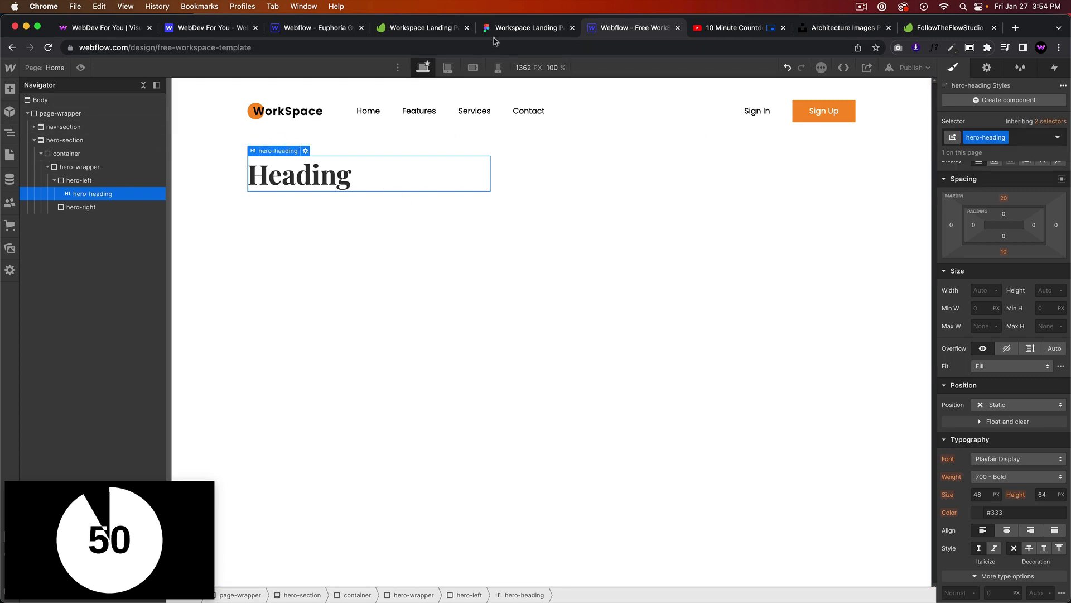
# Step: Replace the heading's placeholder text with the Figma title "Find the perfect working space for productivity"
pyautogui.click(580, 29)
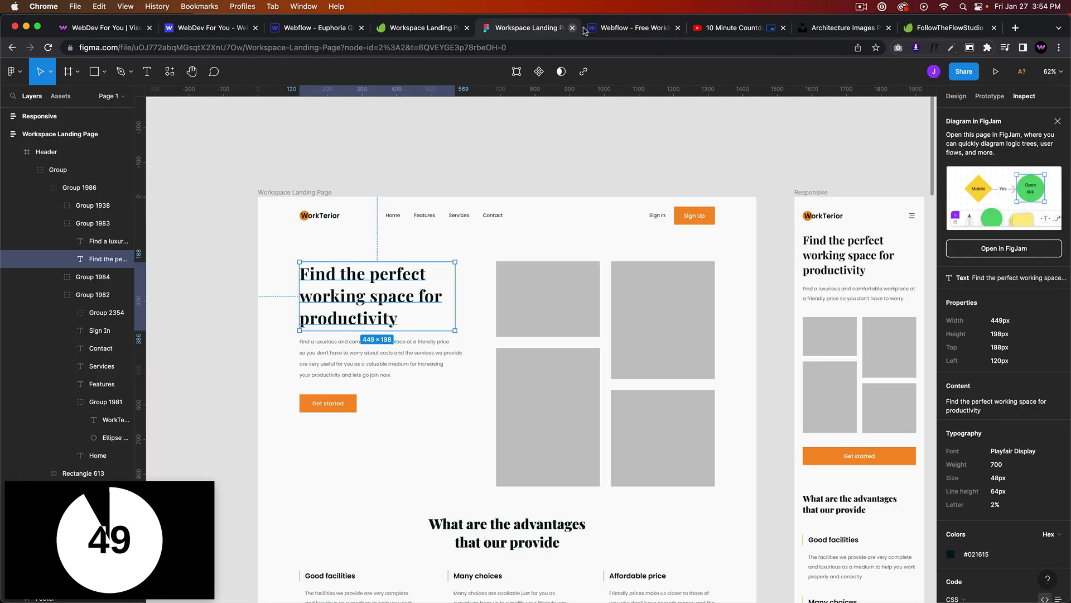
pyautogui.click(613, 29)
pyautogui.doubleClick(381, 172)
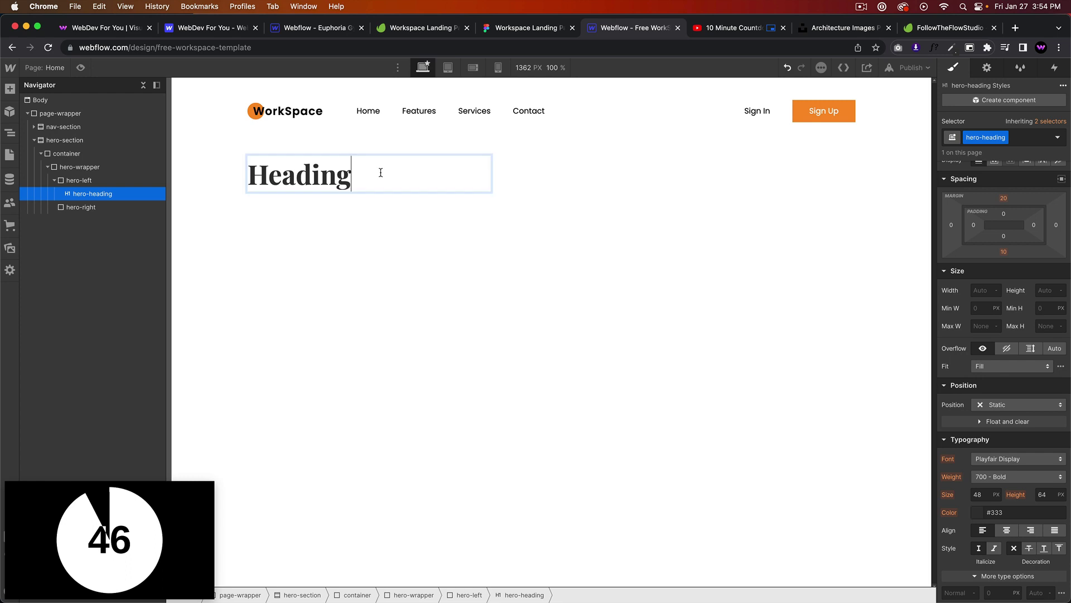
pyautogui.press('cmd+a')
pyautogui.write('Find teh')
pyautogui.press('BackSpace')
pyautogui.write('he perf')
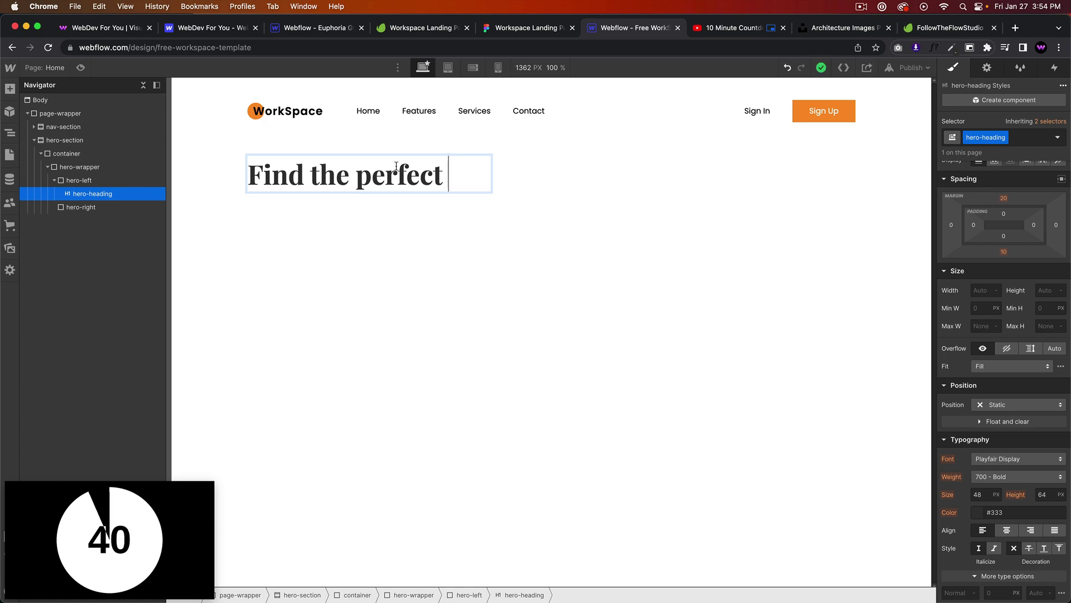
pyautogui.click(724, 28)
pyautogui.click(621, 29)
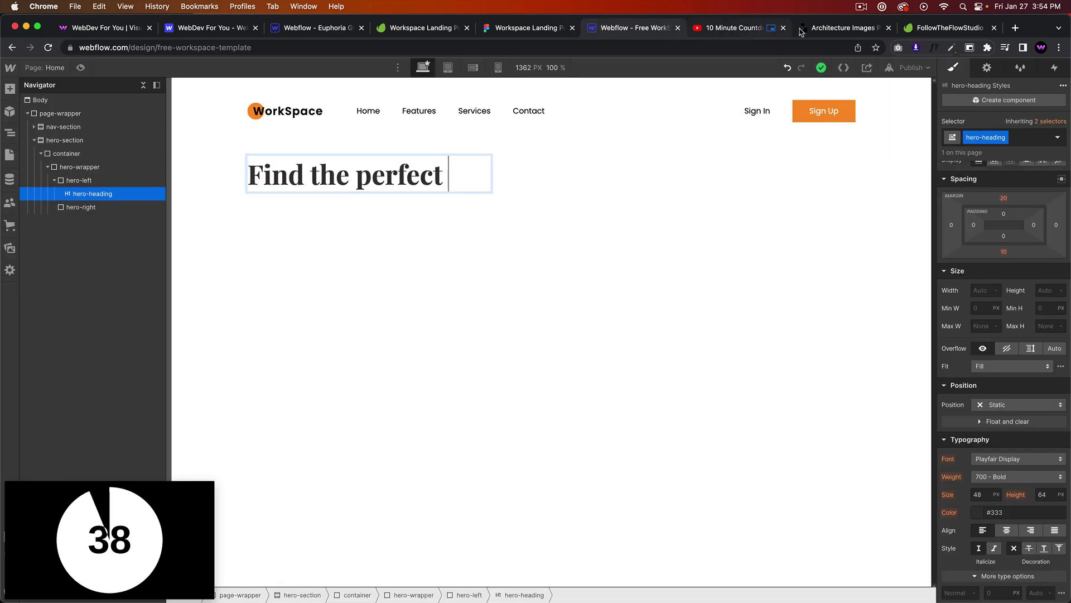
pyautogui.click(511, 29)
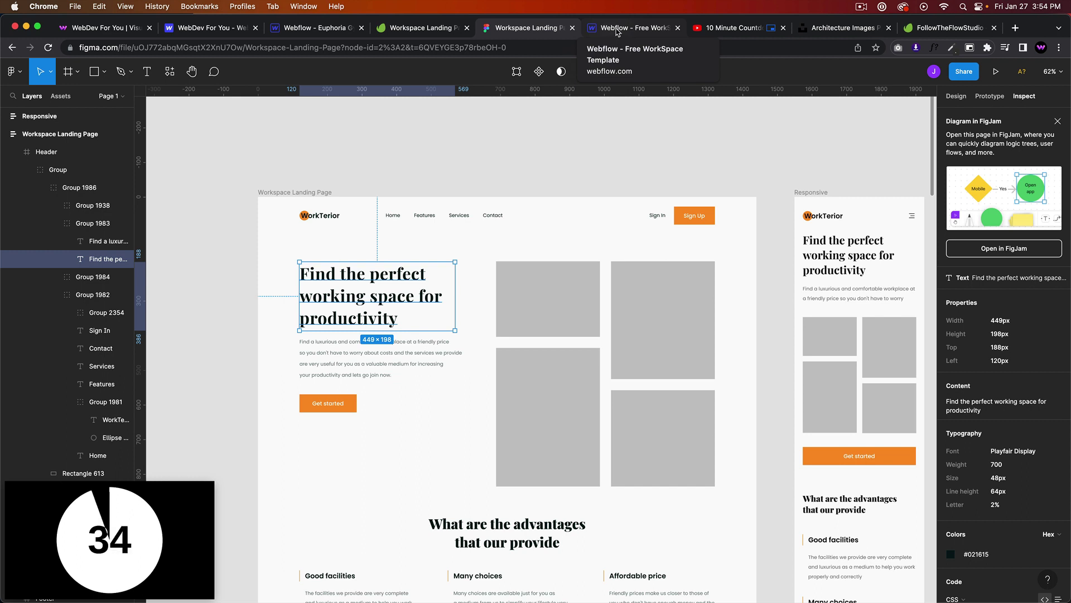
pyautogui.click(619, 30)
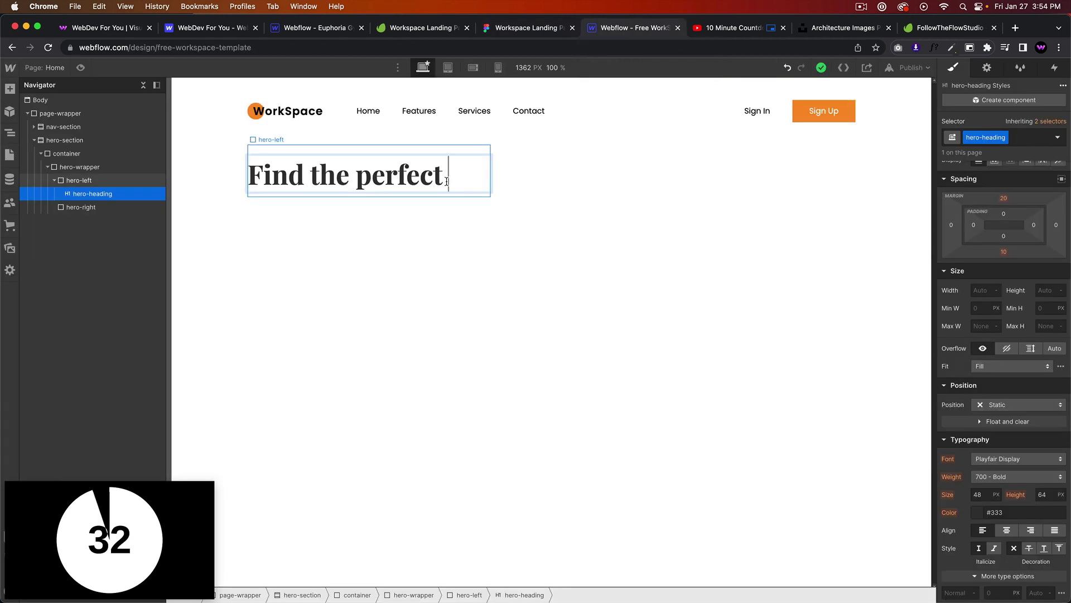
pyautogui.write('working space for pr')
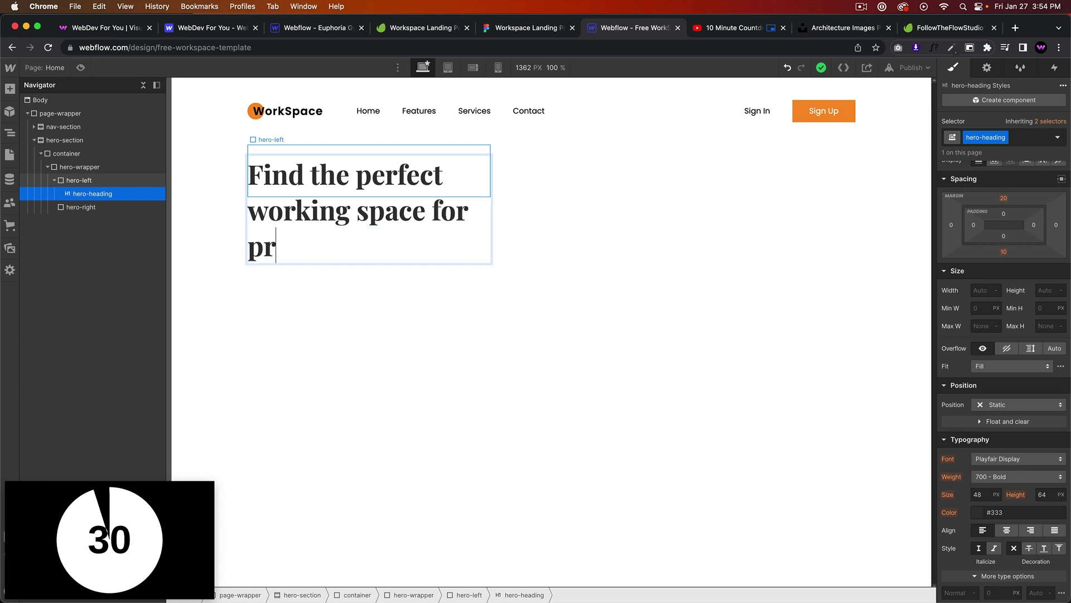
pyautogui.write('oductivity')
pyautogui.press('Escape')
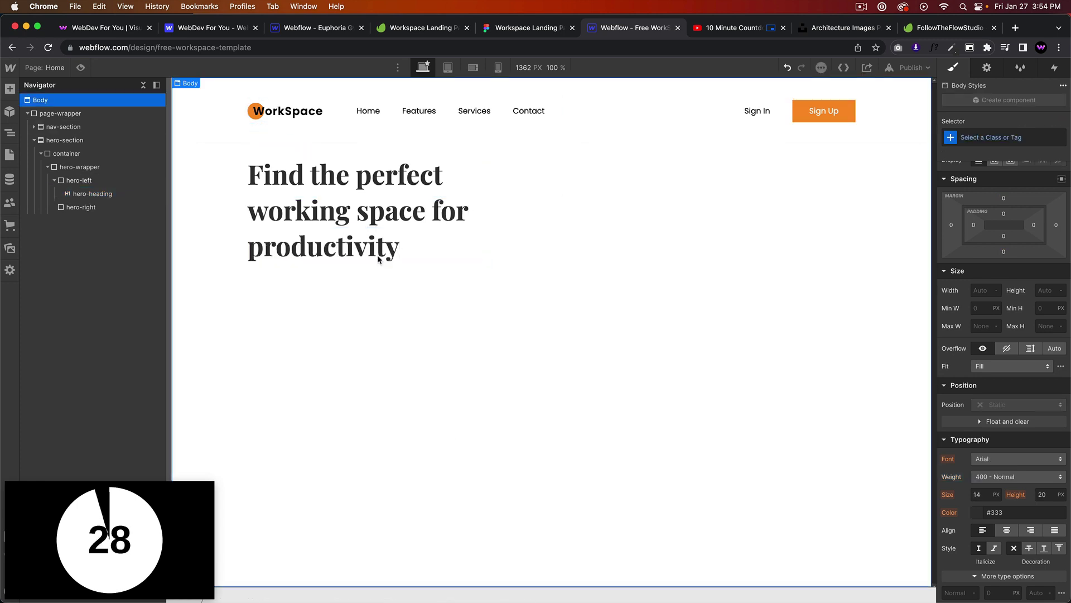
# Step: Try a maximum width of 23 CH on hero-heading, compare it with the Figma design, and clear the limit
pyautogui.scroll(2, 985, 330)
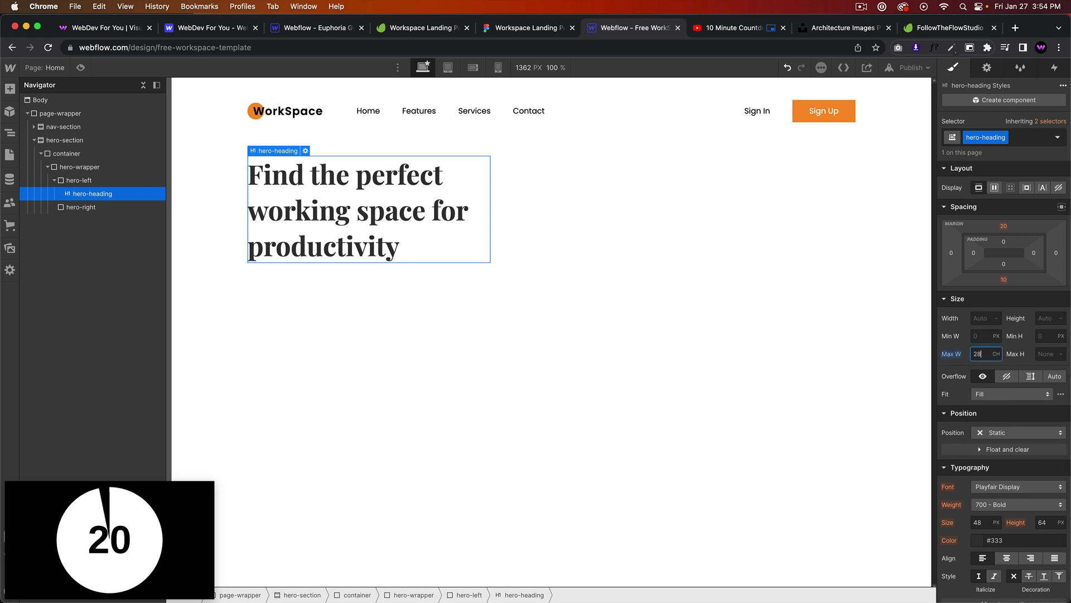
pyautogui.click(521, 27)
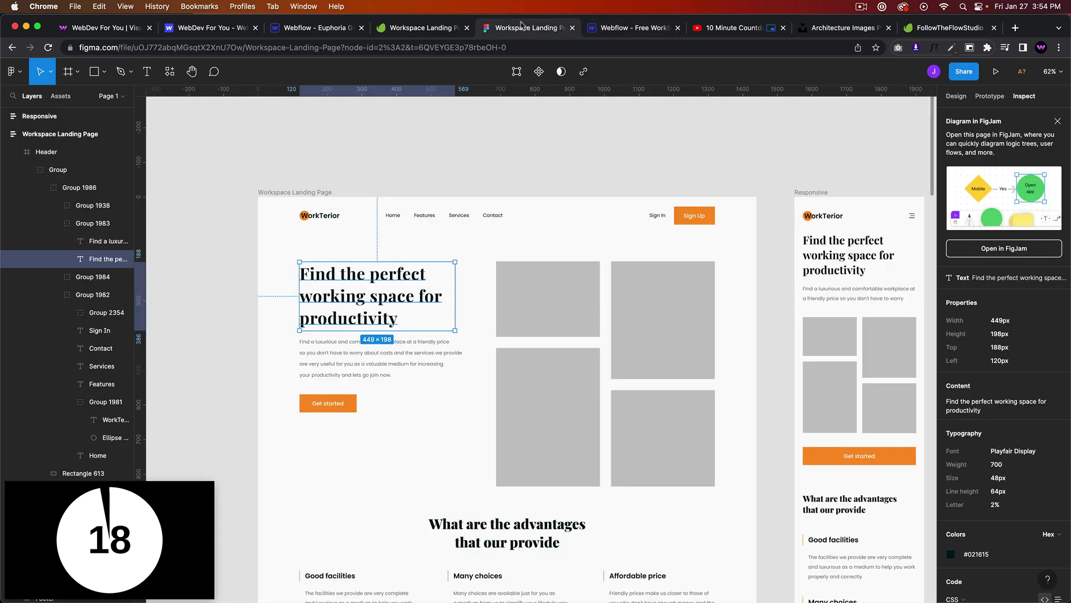
pyautogui.click(619, 28)
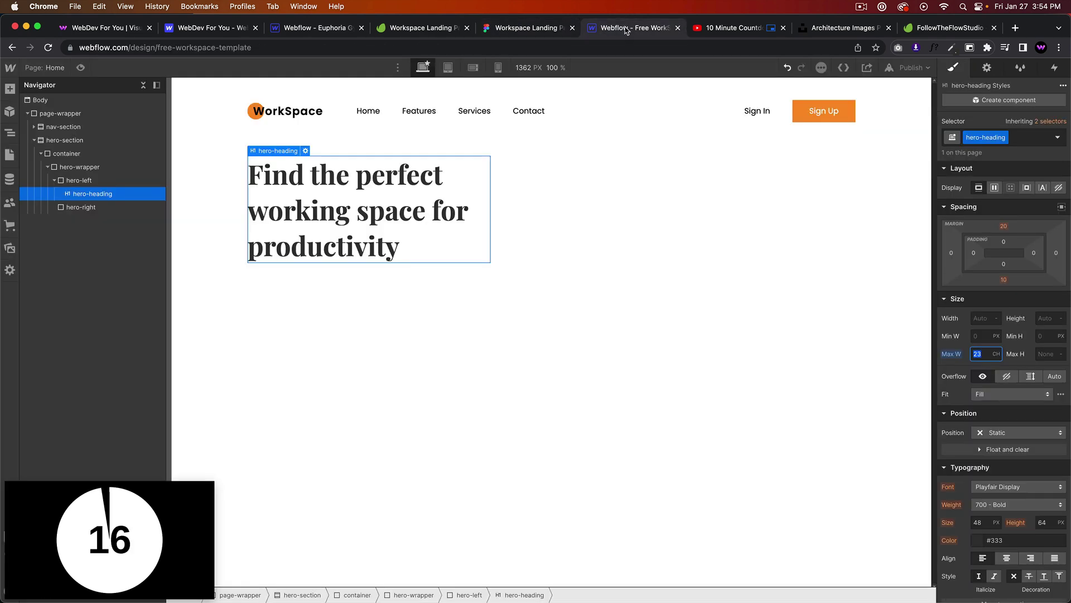
pyautogui.click(502, 27)
pyautogui.click(630, 31)
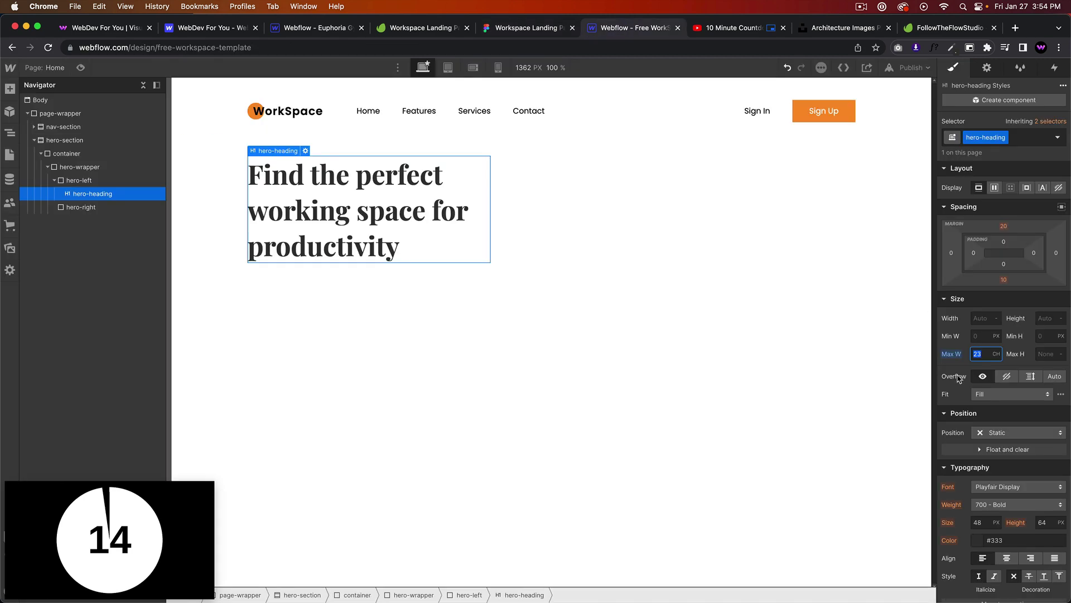
pyautogui.click(953, 360)
pyautogui.click(703, 318)
pyautogui.click(430, 237)
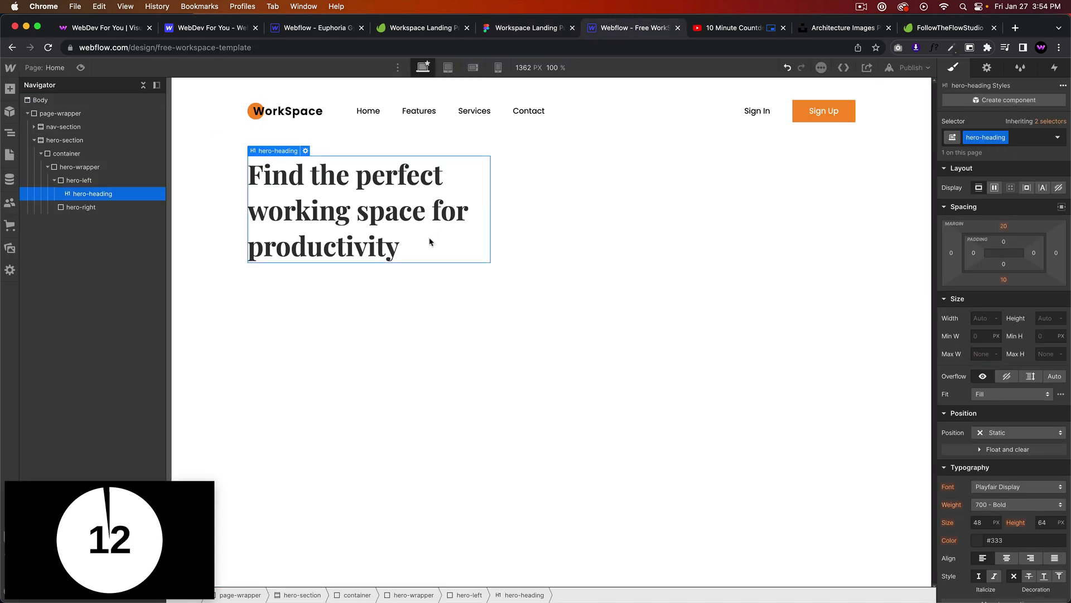
# Step: Add a paragraph inside hero-left, below hero-heading
pyautogui.click(106, 180)
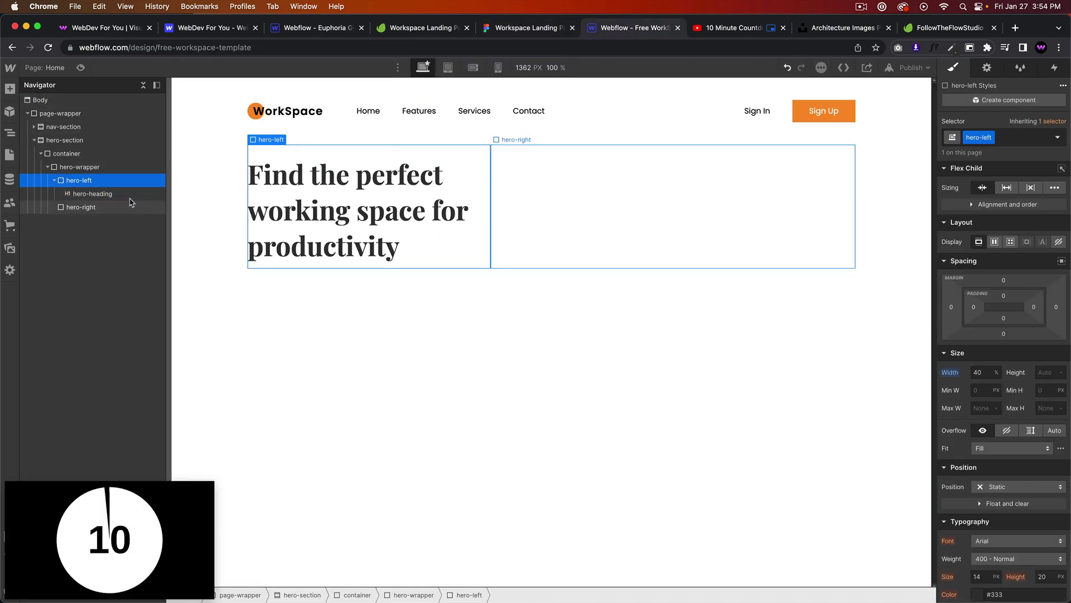
pyautogui.press('super+k')
pyautogui.write('para')
pyautogui.press('Return')
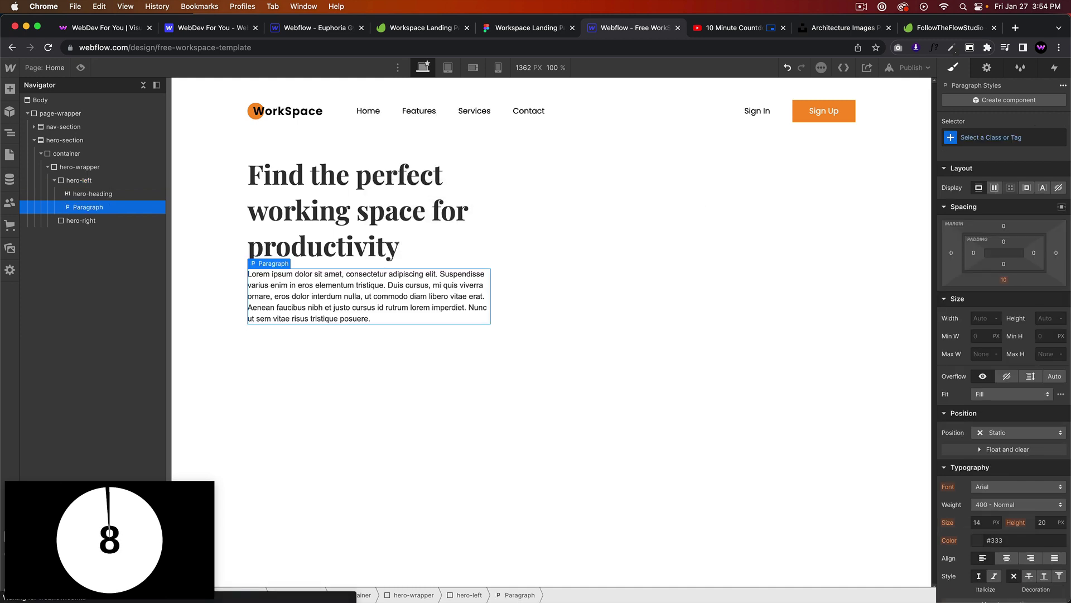
# Step: Add a button inside hero-left, below the paragraph, and clear the element selection
pyautogui.click(82, 181)
pyautogui.press('super+k')
pyautogui.write('button')
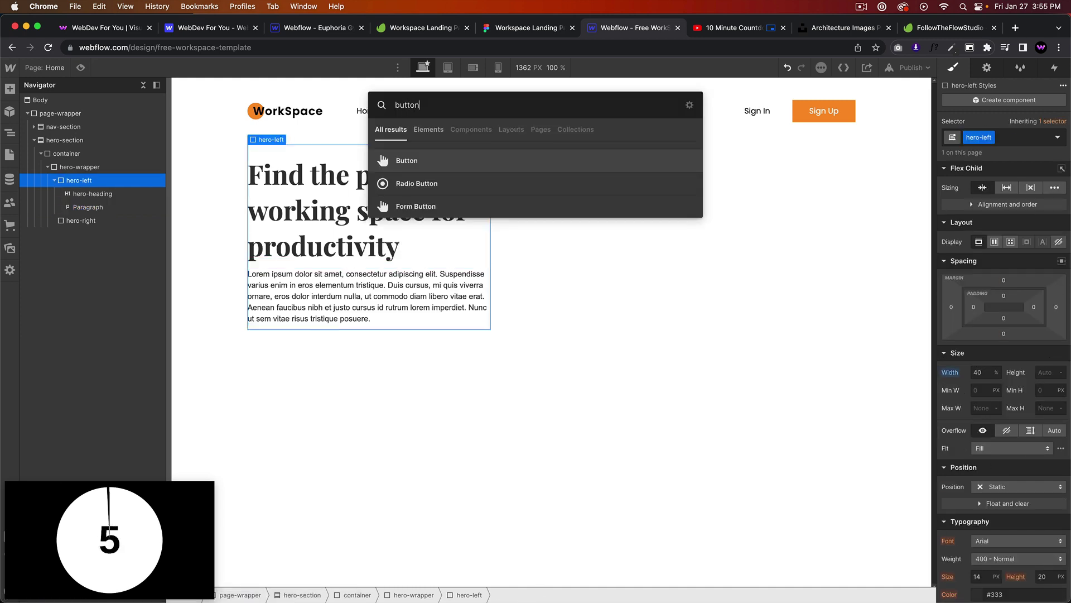
pyautogui.press('Return')
pyautogui.click(474, 320)
pyautogui.press('Escape')
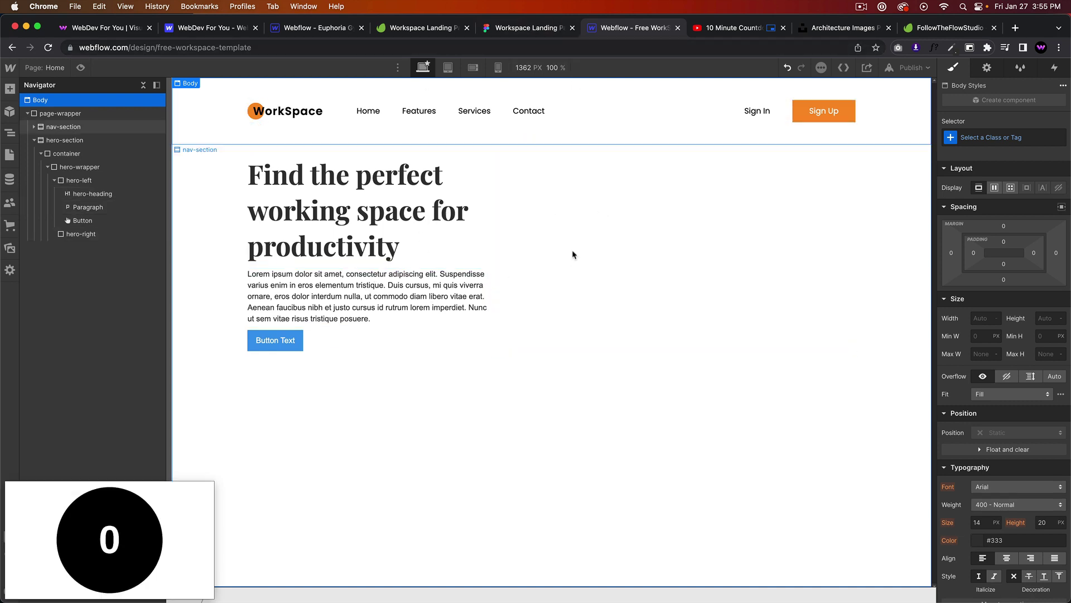
# Step: Switch to the Figma design, examine the hero and the sections below it, and return to the Webflow page
pyautogui.moveTo(142, 550)
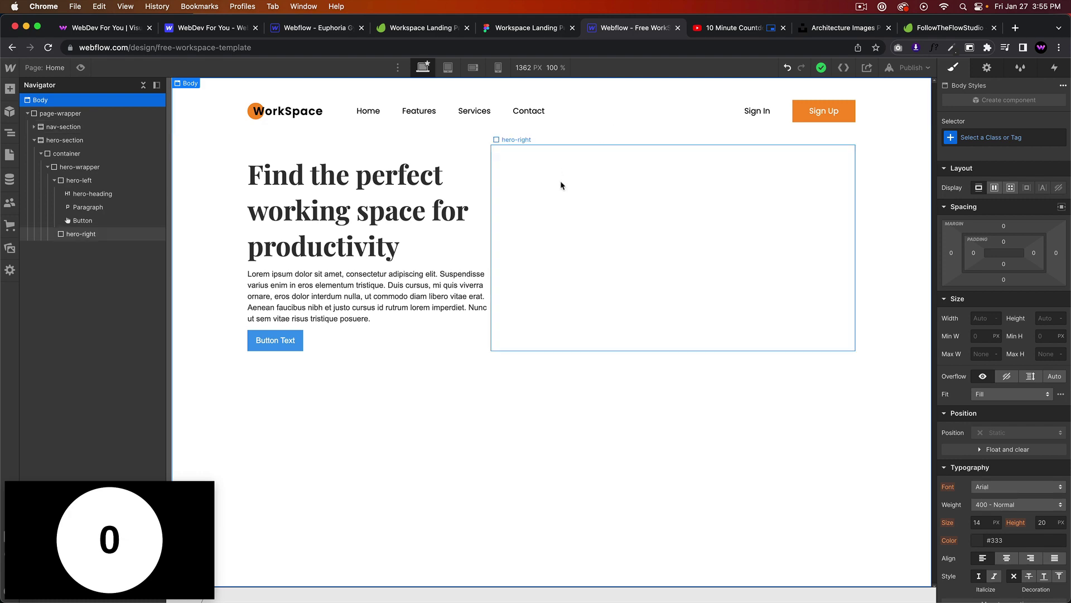
pyautogui.click(527, 28)
pyautogui.scroll(-10, 610, 211)
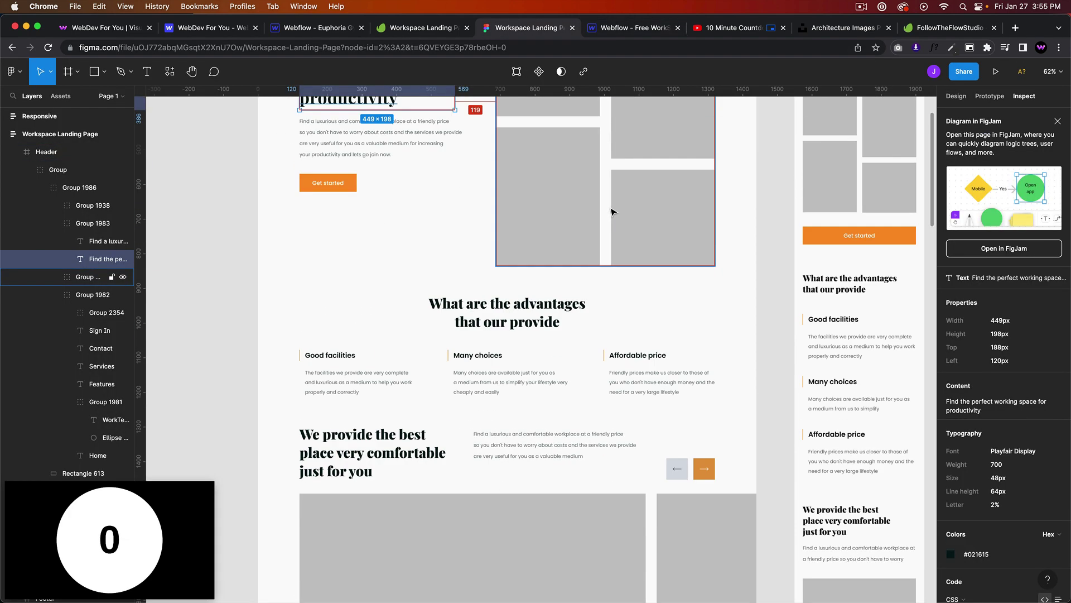
pyautogui.scroll(9, 612, 211)
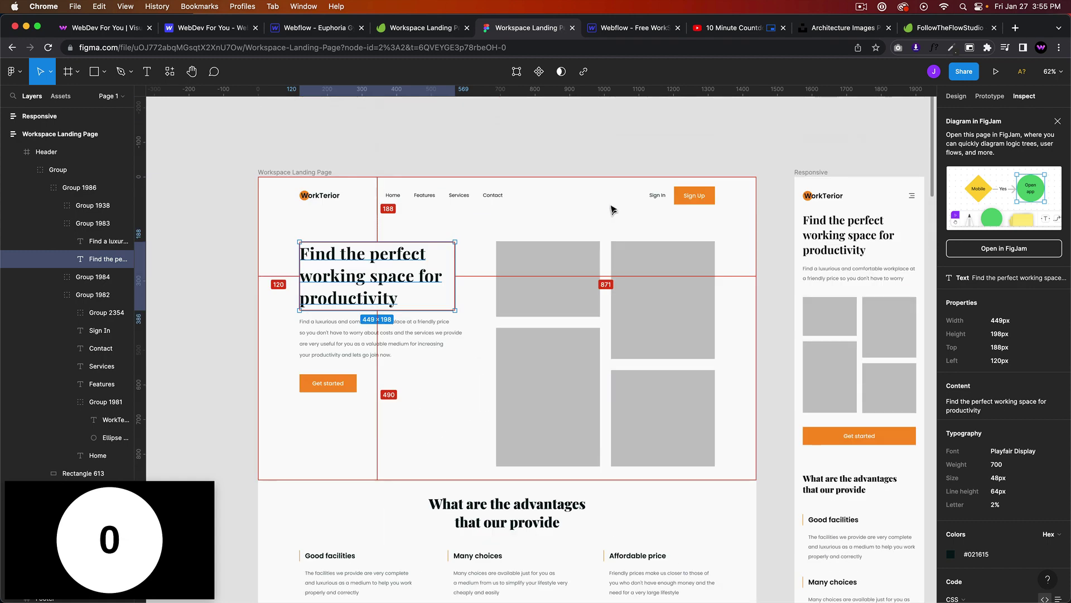
pyautogui.click(638, 28)
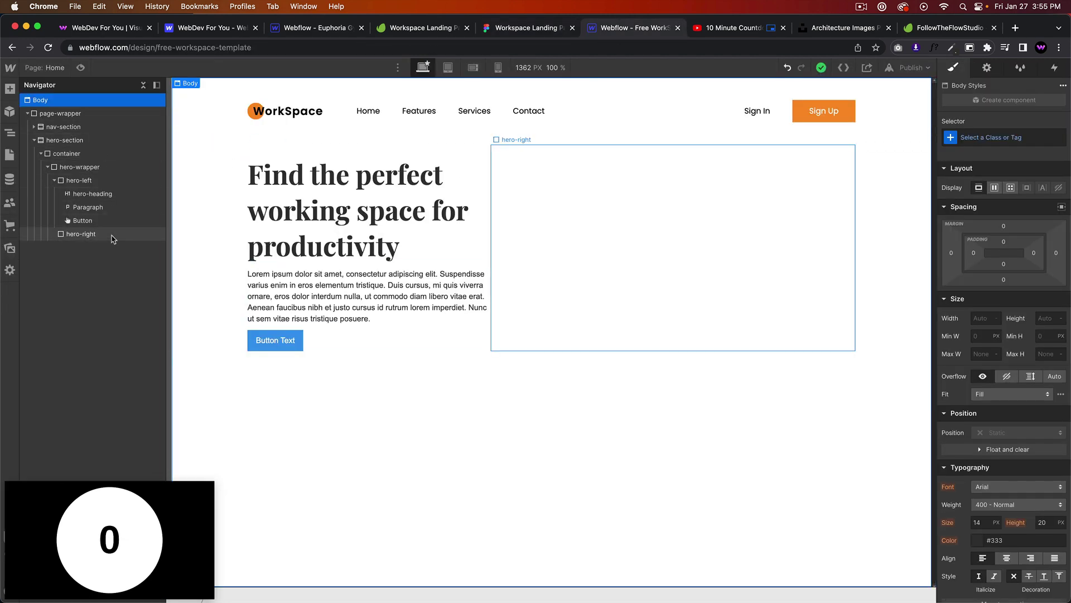